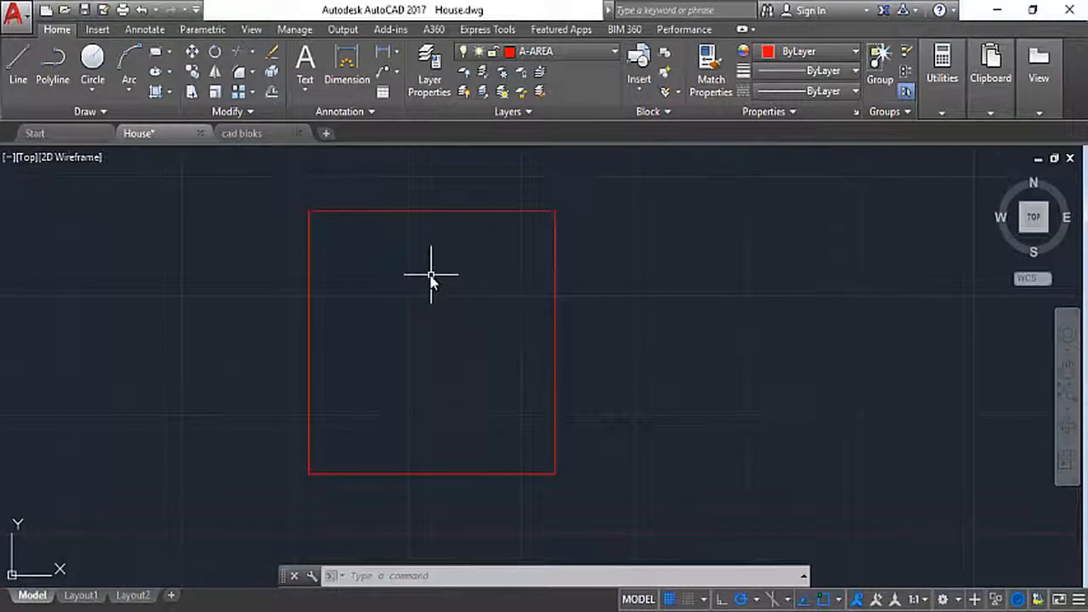
# - Draw a 350-unit vertical line downward from the red boundary's top edge, near its upper-left corner
pyautogui.click(19, 72)
pyautogui.scroll(2, 396, 230)
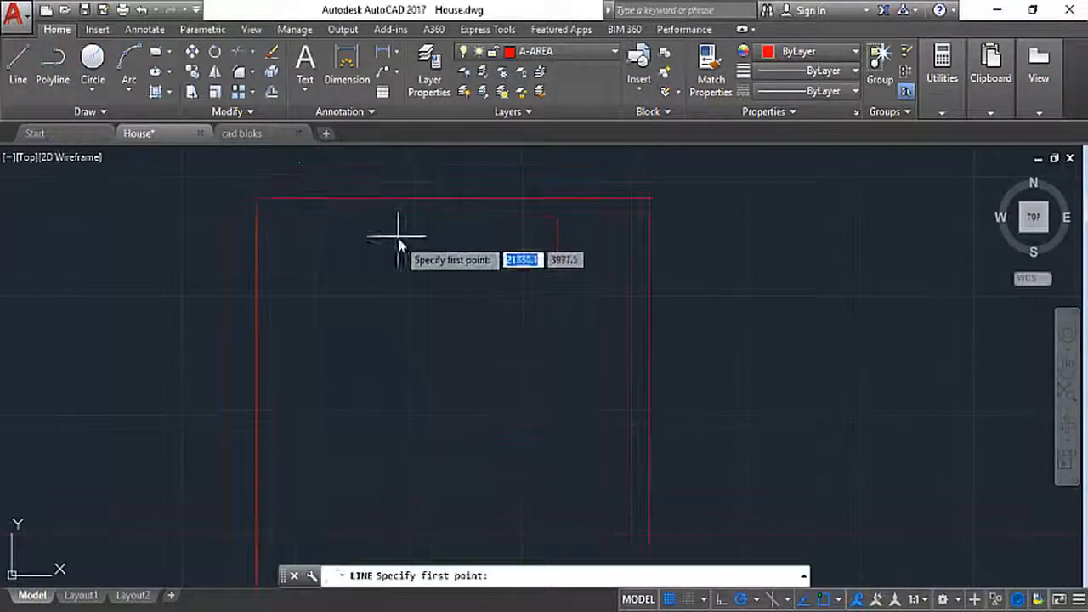
pyautogui.click(316, 200)
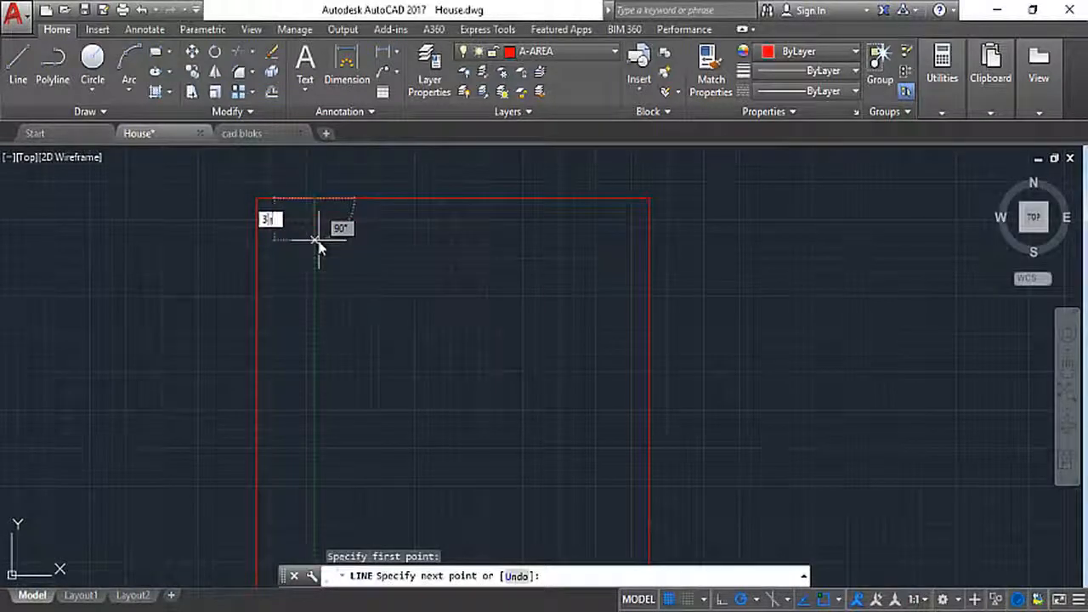
pyautogui.write('350')
pyautogui.press('Return')
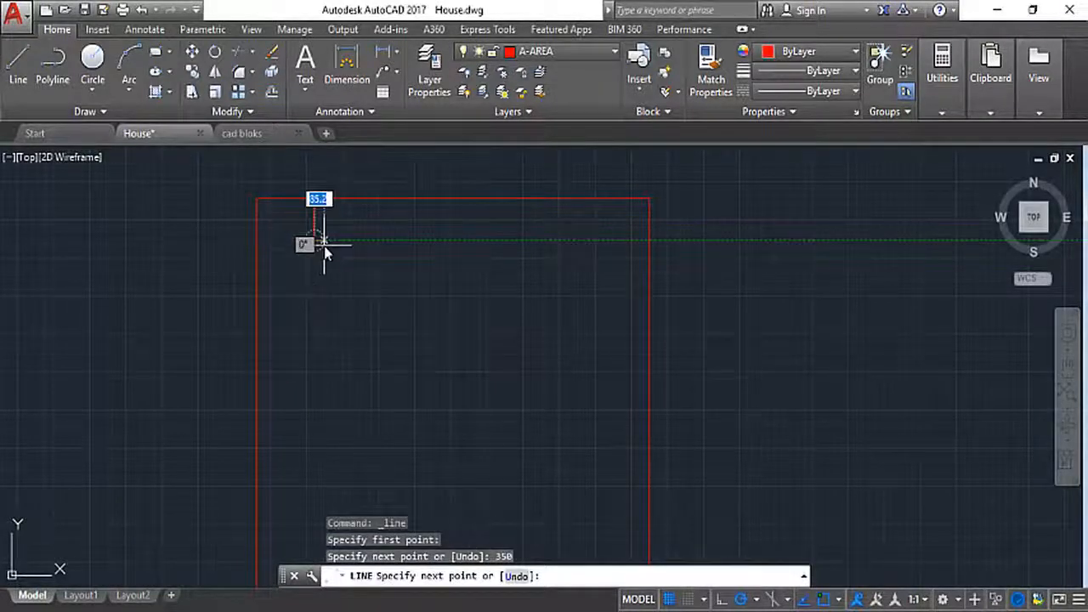
pyautogui.press('Escape')
# - Draw a 350-unit horizontal line inward from the red boundary's left edge, below the upper-left corner
pyautogui.click(13, 80)
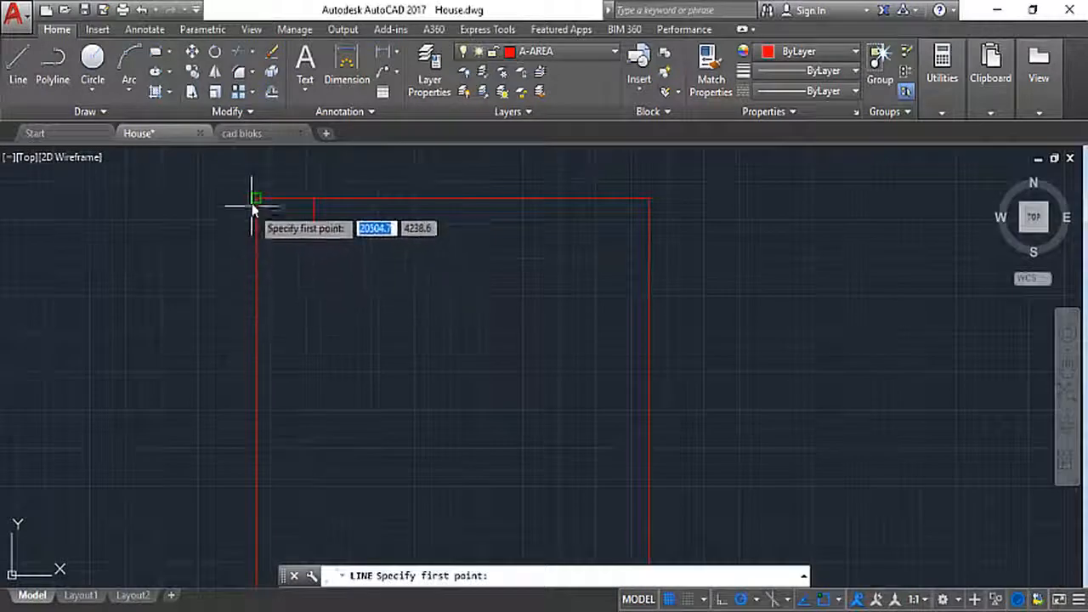
pyautogui.click(255, 300)
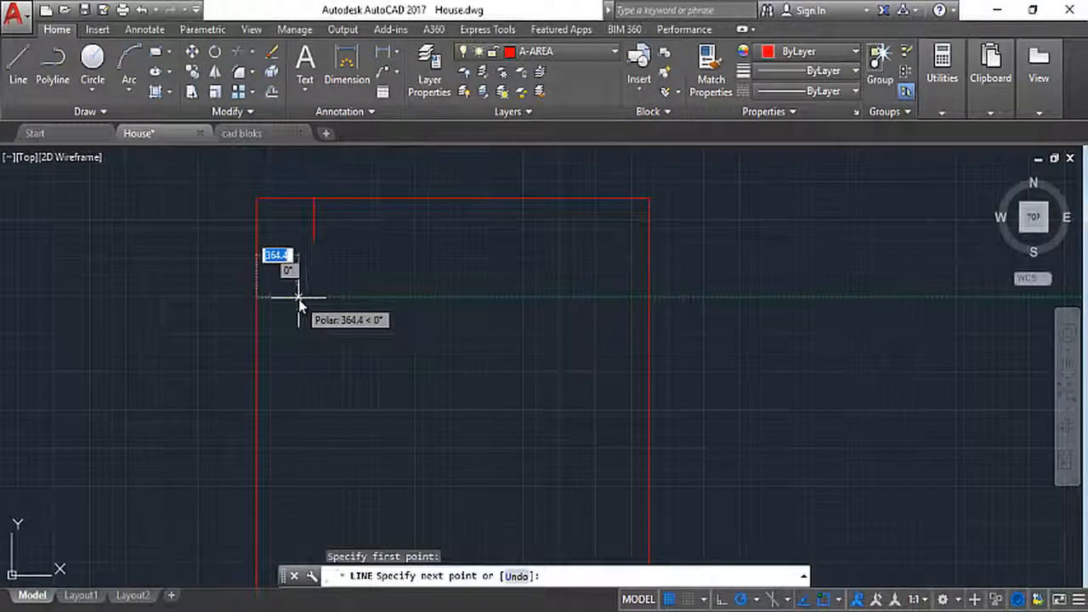
pyautogui.press('Return')
pyautogui.press('Escape')
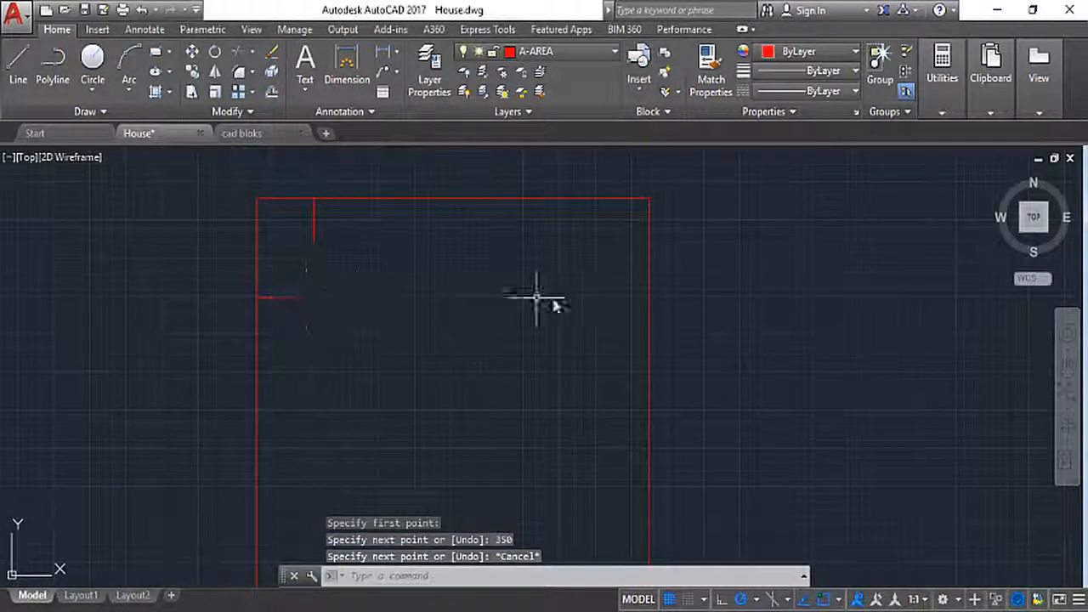
# - Draw a vertical line downward from the boundary's top edge near its upper-right corner, matching the 350-unit line on the left
pyautogui.click(15, 64)
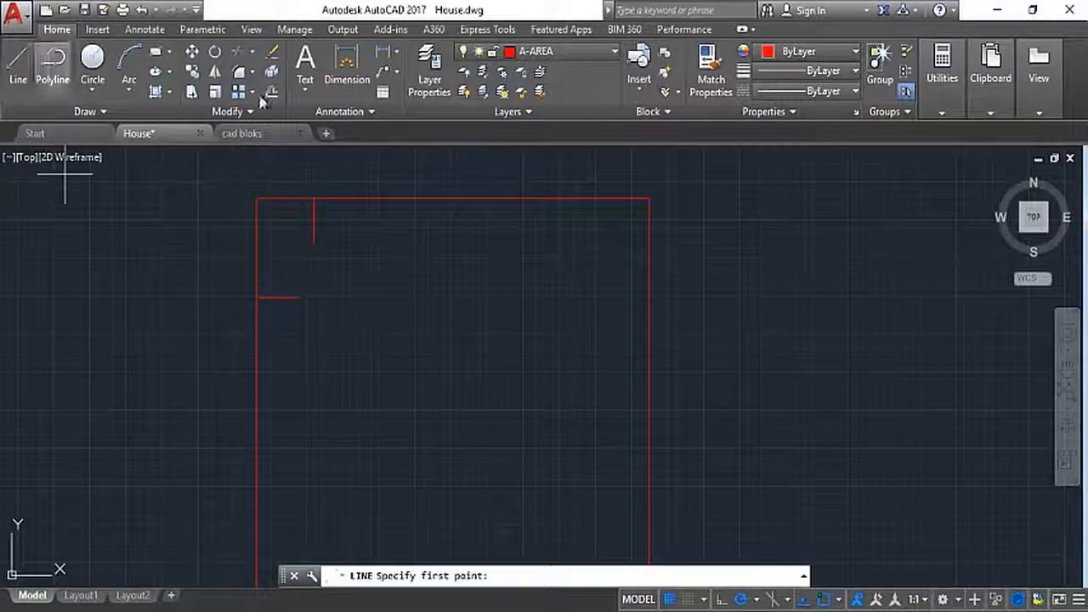
pyautogui.click(593, 199)
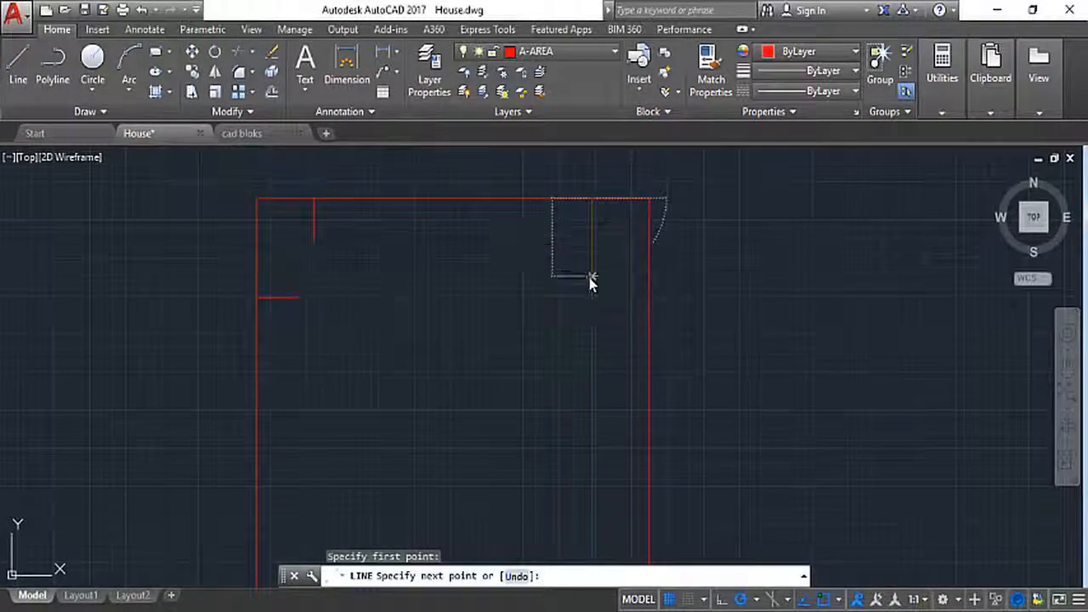
pyautogui.press('Return')
pyautogui.press('Escape')
# - Draw a 350-unit horizontal line inward from the boundary's right edge, level with the one on the left edge
pyautogui.press('Return')
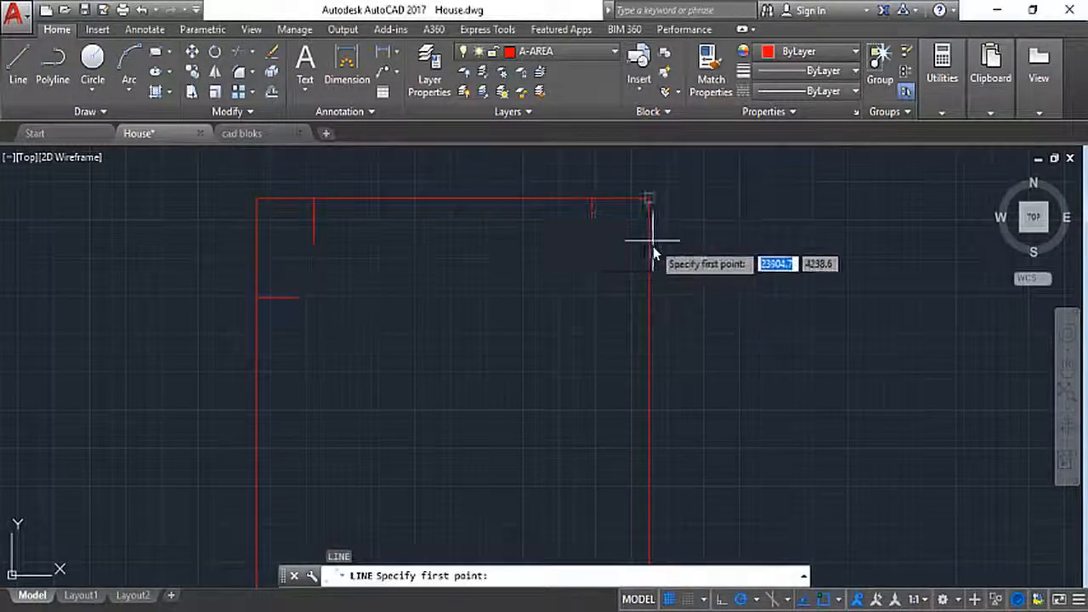
pyautogui.click(649, 297)
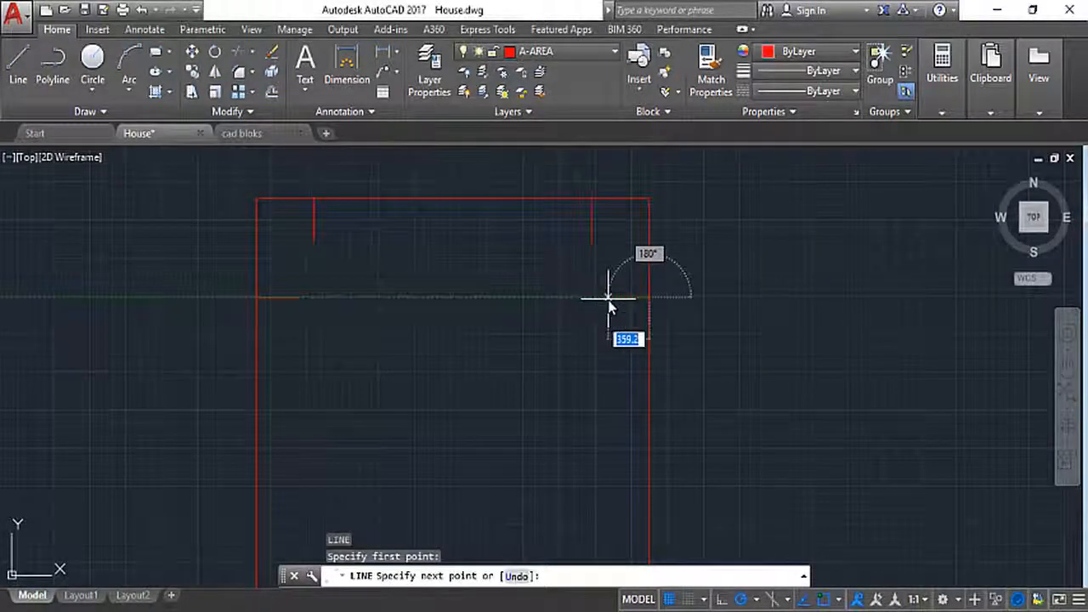
pyautogui.write('350')
pyautogui.press('Return')
pyautogui.press('Escape')
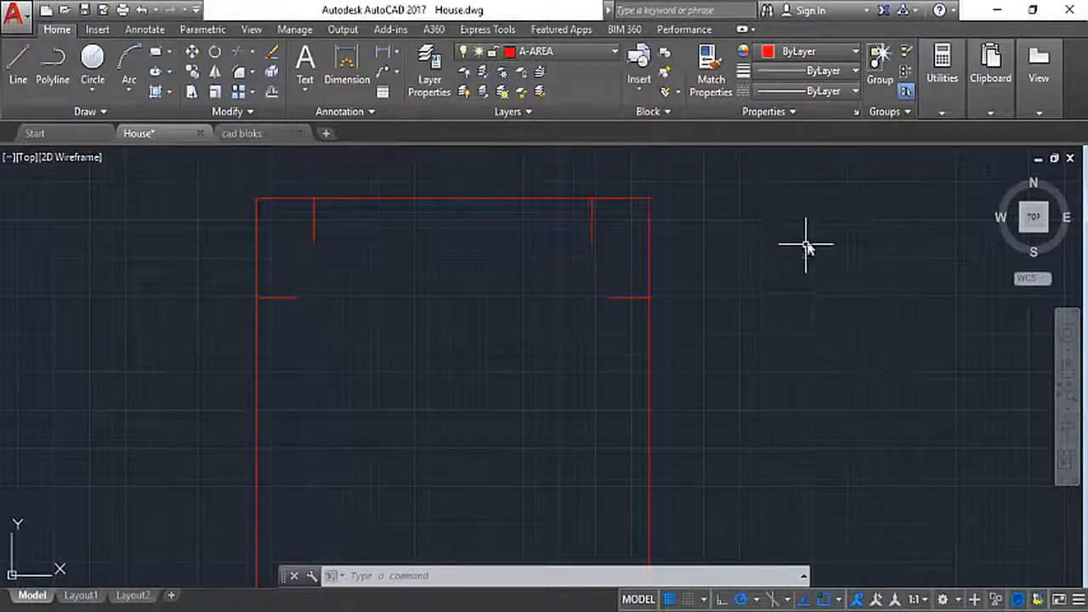
# - Copy the magenta wall plan with its dimensions, the middle drawing, into the centre of the red boundary
pyautogui.scroll(-4, 816, 251)
pyautogui.scroll(-2, 748, 255)
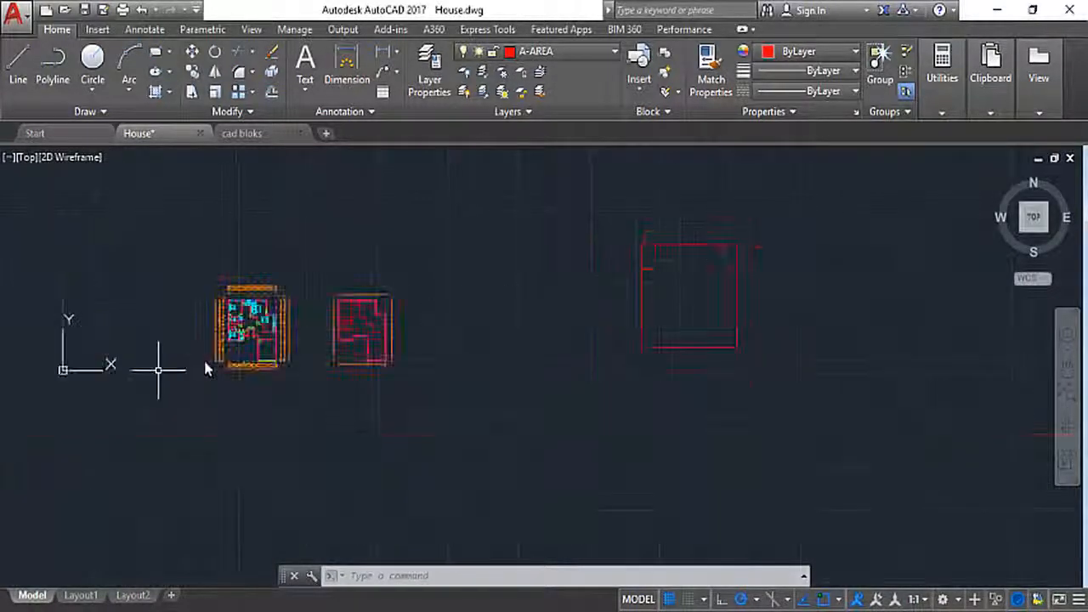
pyautogui.scroll(4, 348, 331)
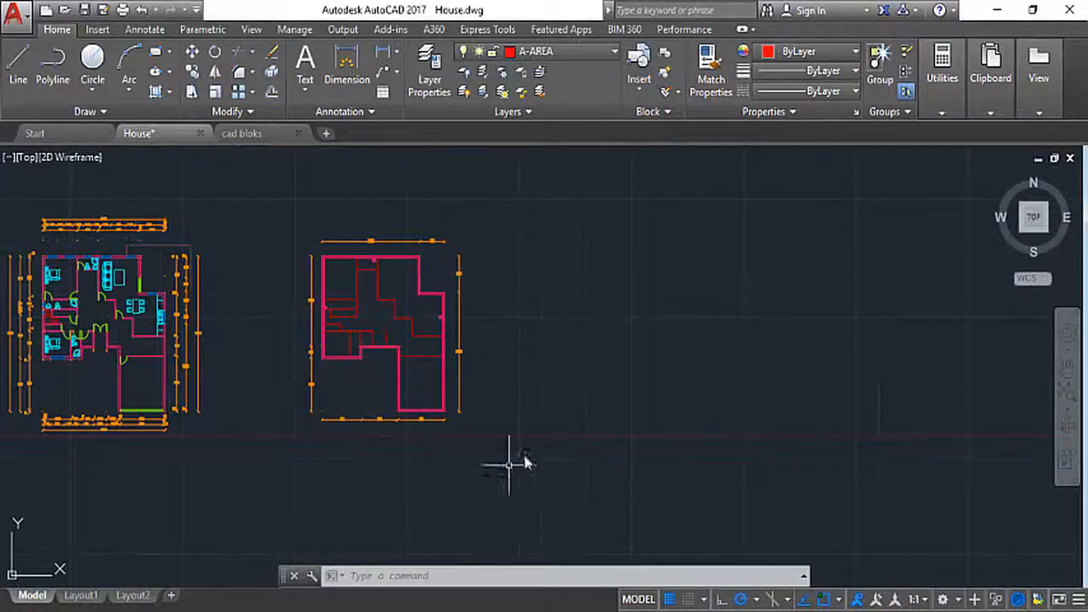
pyautogui.click(572, 491)
pyautogui.click(245, 197)
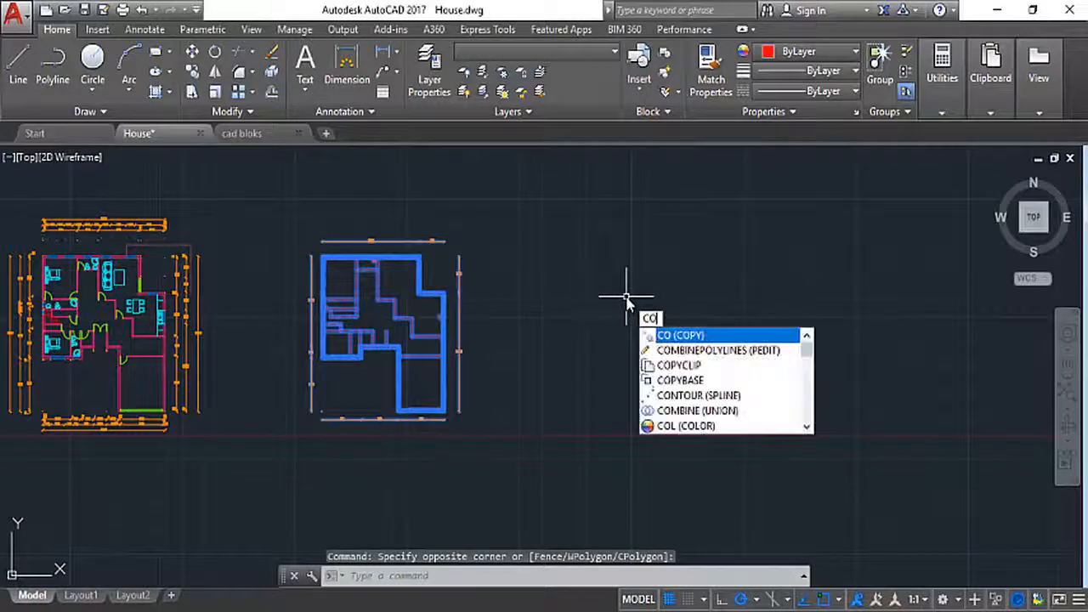
pyautogui.press('Return')
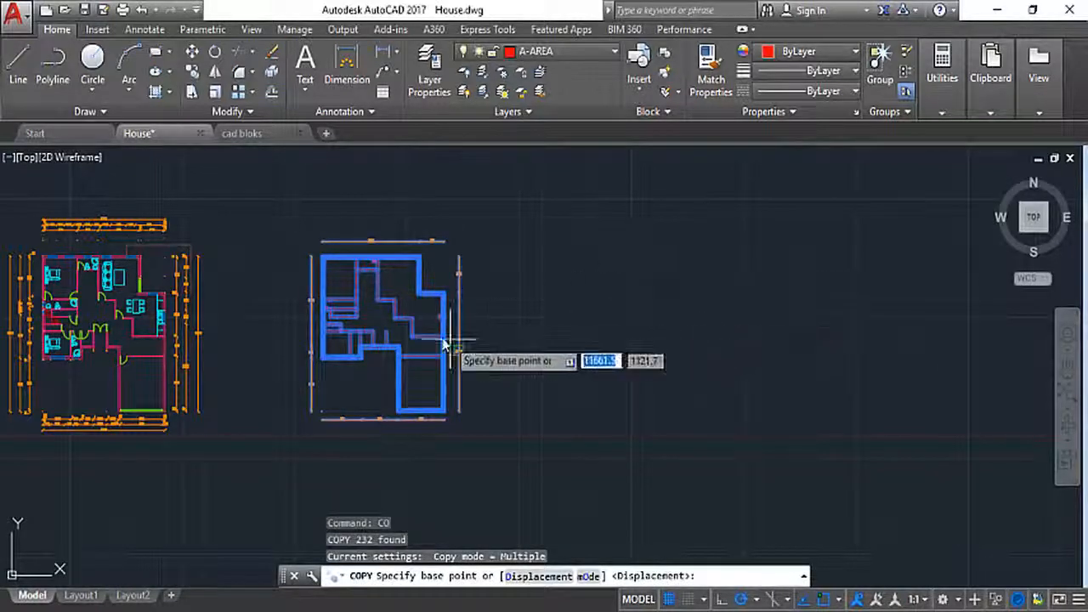
pyautogui.click(374, 306)
pyautogui.scroll(-5, 543, 287)
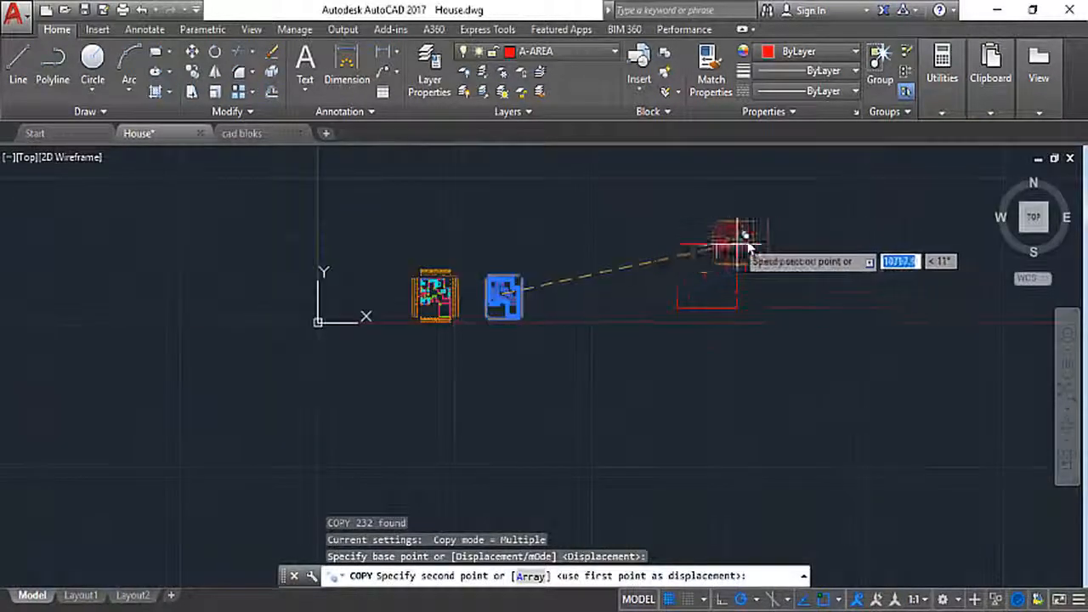
pyautogui.scroll(5, 660, 311)
pyautogui.scroll(-3, 485, 323)
pyautogui.scroll(3, 466, 417)
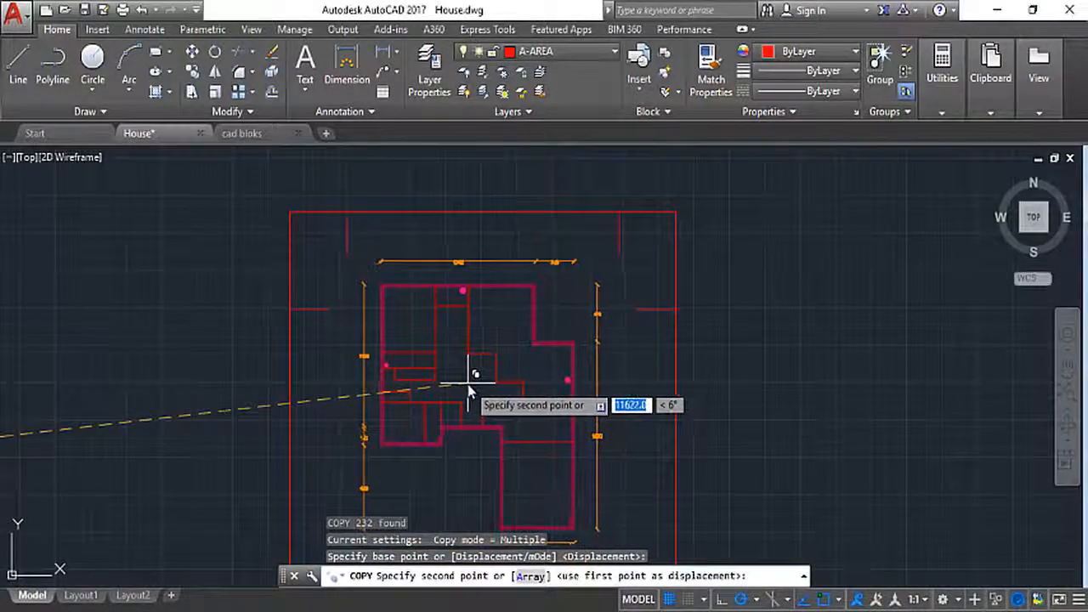
pyautogui.click(468, 368)
pyautogui.press('Escape')
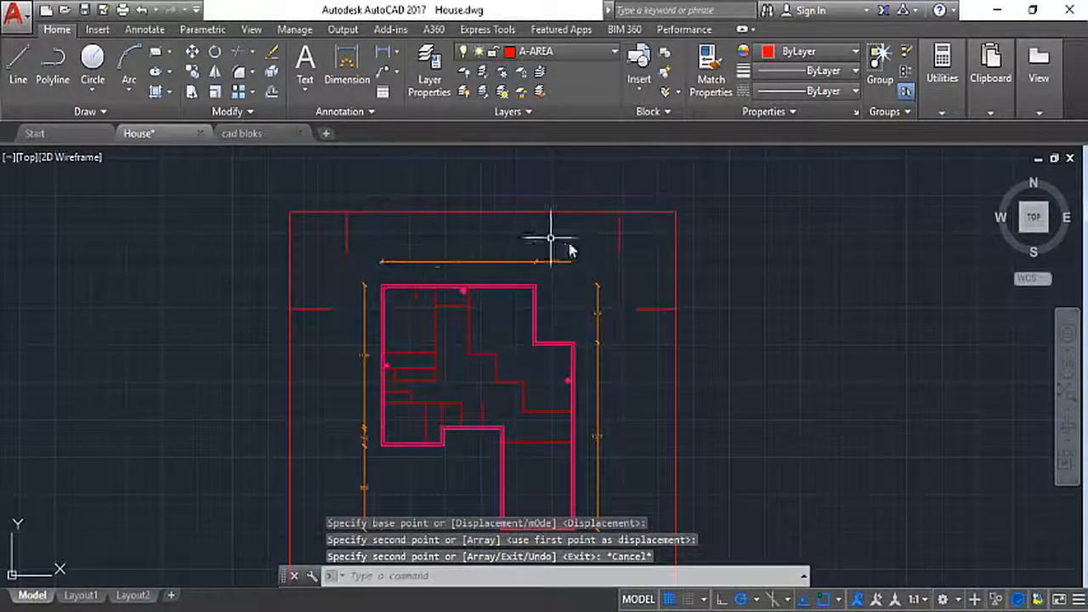
# - Erase the dimensions above and to the left of the copied wall plan
pyautogui.click(589, 268)
pyautogui.click(418, 249)
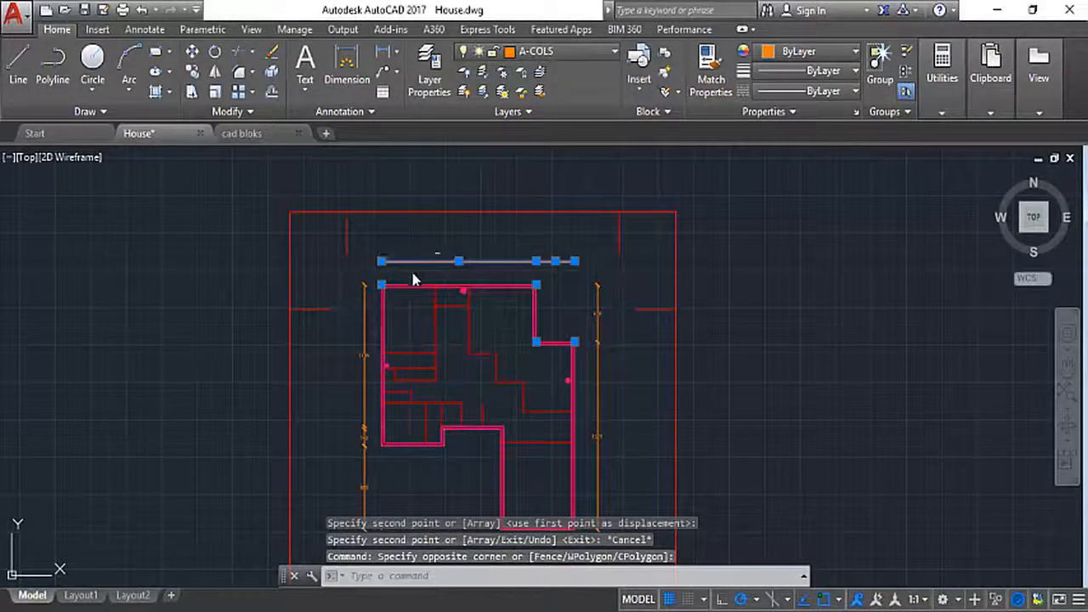
pyautogui.press('Delete')
pyautogui.click(381, 509)
pyautogui.click(347, 483)
pyautogui.press('Delete')
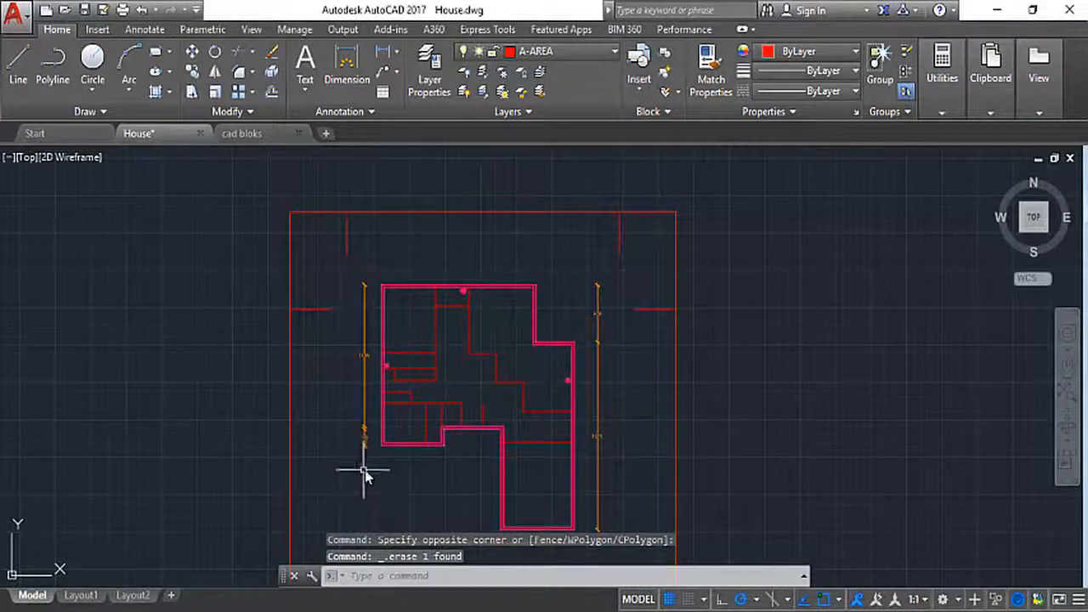
pyautogui.click(367, 467)
pyautogui.click(355, 297)
pyautogui.press('Delete')
# - Erase the dimensions to the right of and below the copied wall plan
pyautogui.click(603, 546)
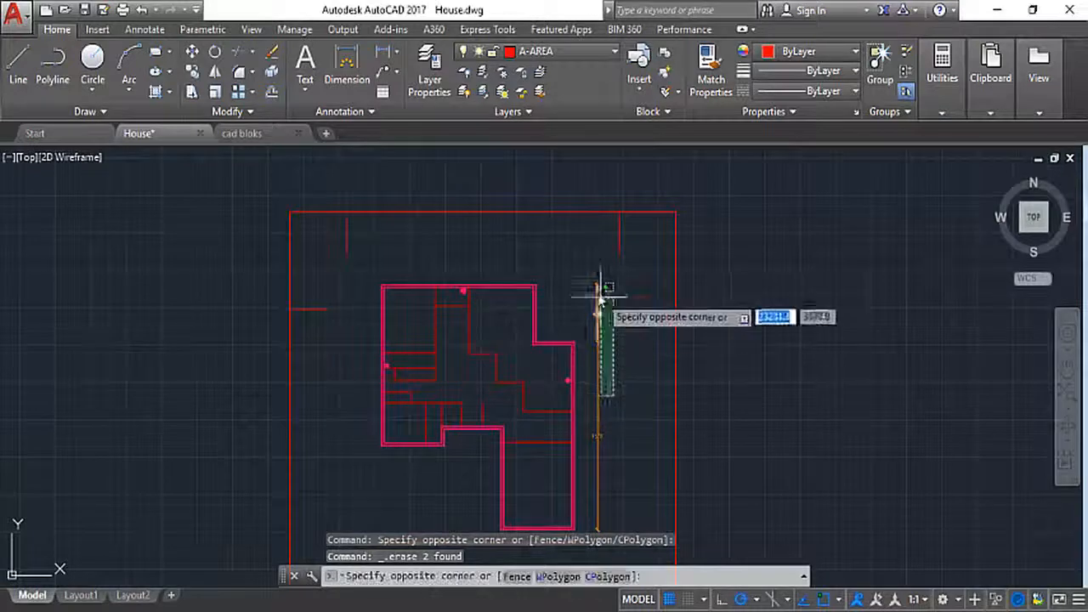
pyautogui.click(597, 292)
pyautogui.press('Delete')
pyautogui.scroll(-2, 555, 380)
pyautogui.scroll(2, 387, 328)
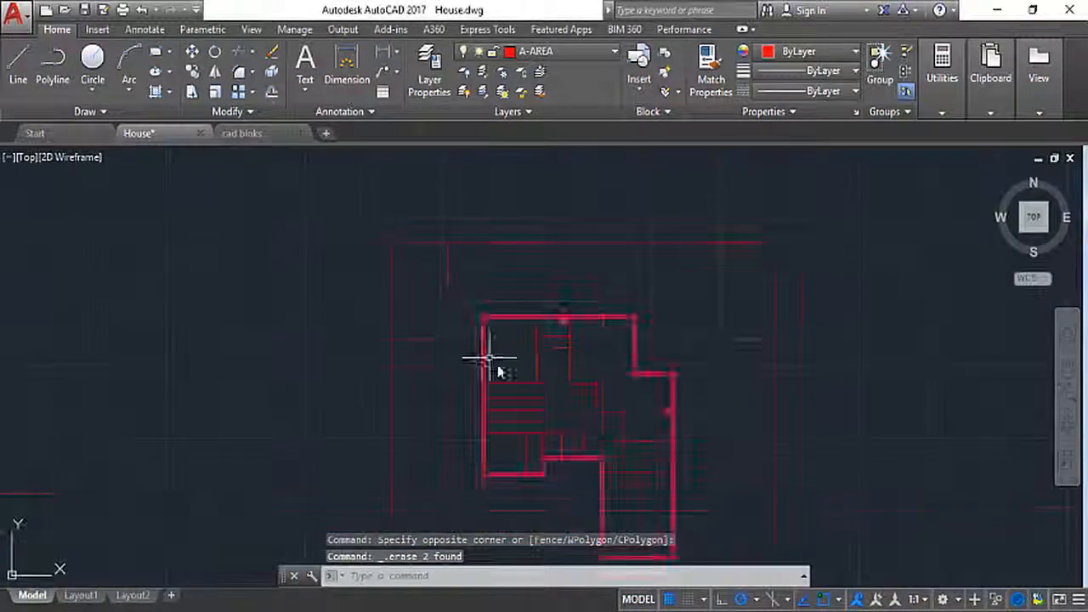
pyautogui.scroll(-2, 610, 401)
pyautogui.scroll(2, 627, 520)
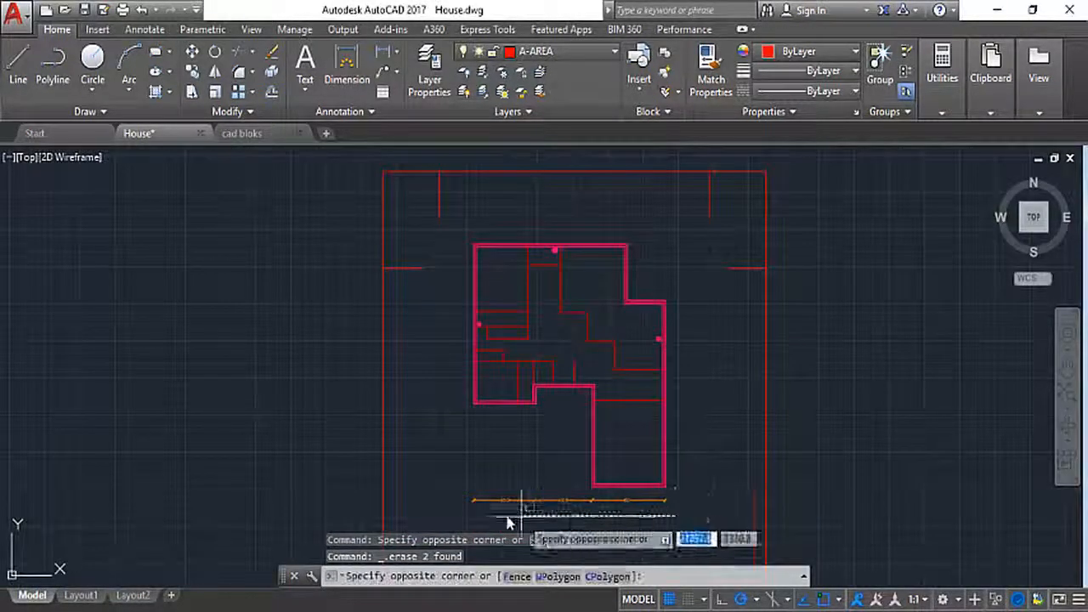
pyautogui.click(468, 504)
pyautogui.press('Delete')
# - Erase the interior walls in the upper part of the copied plan and the circle by its top wall
pyautogui.scroll(3, 574, 254)
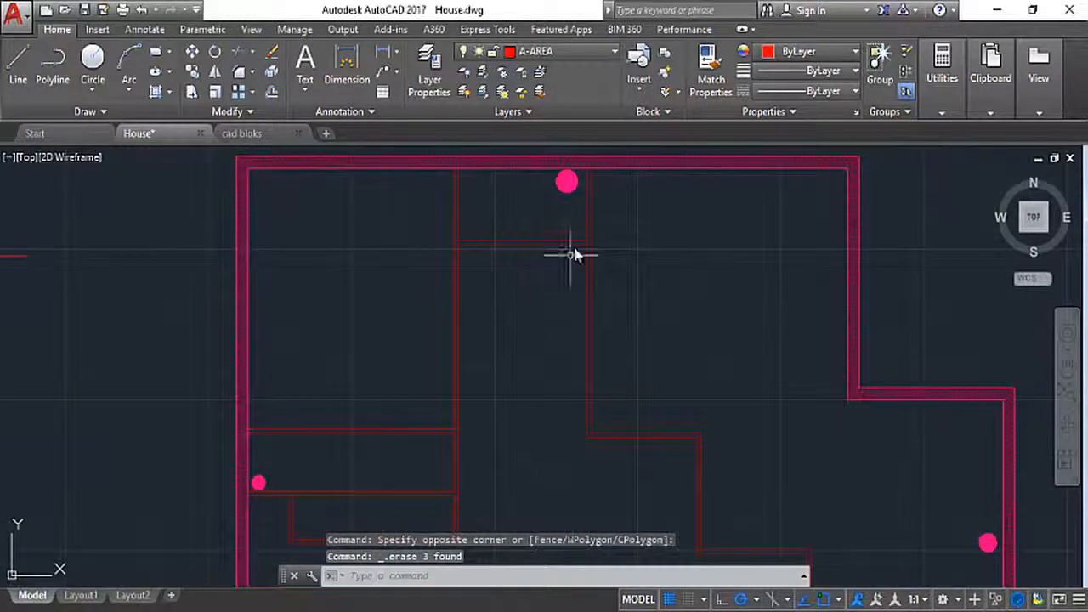
pyautogui.click(754, 481)
pyautogui.click(361, 241)
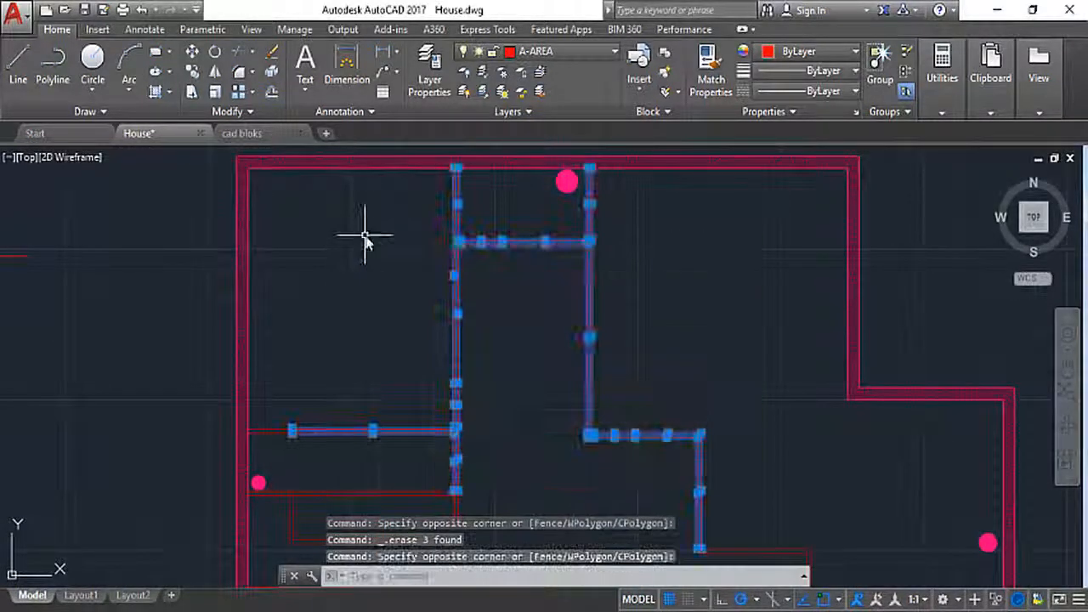
pyautogui.press('Delete')
pyautogui.click(539, 182)
pyautogui.press('Delete')
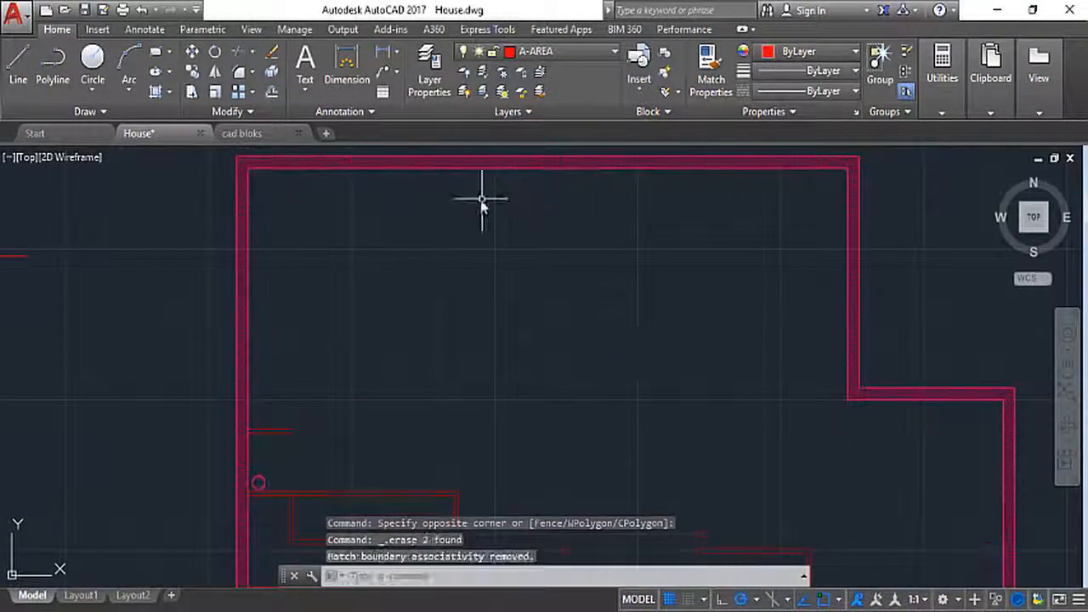
# - Erase the interior walls in the lower-left part of the copied plan
pyautogui.scroll(-3, 476, 213)
pyautogui.scroll(2, 551, 405)
pyautogui.click(554, 400)
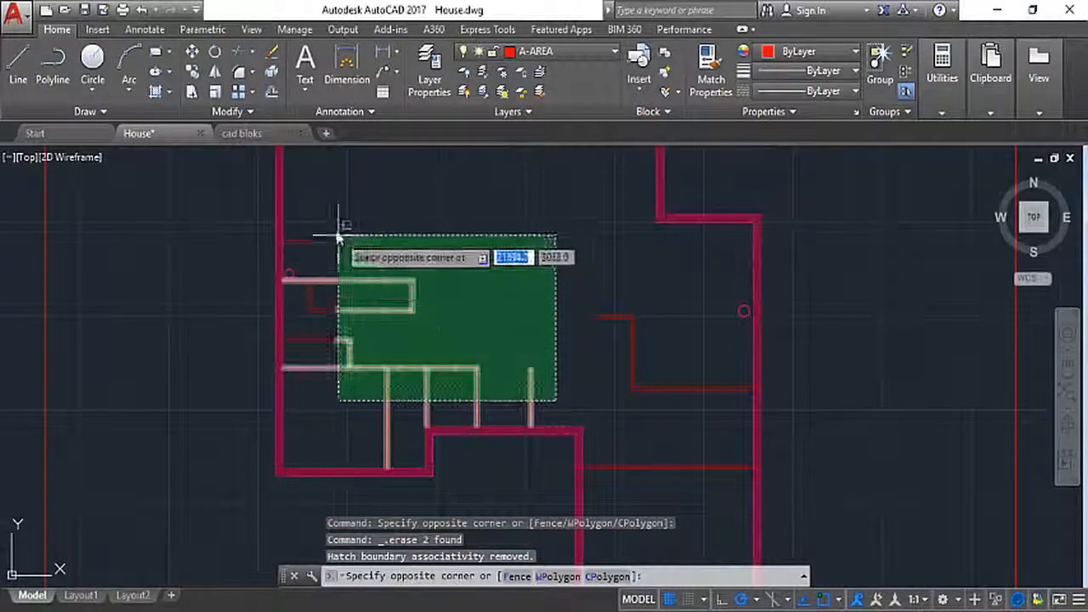
pyautogui.click(338, 237)
pyautogui.press('Delete')
# - Erase the leftover wall pieces and the circle along the inside of the plan's left exterior wall
pyautogui.scroll(3, 327, 247)
pyautogui.click(407, 436)
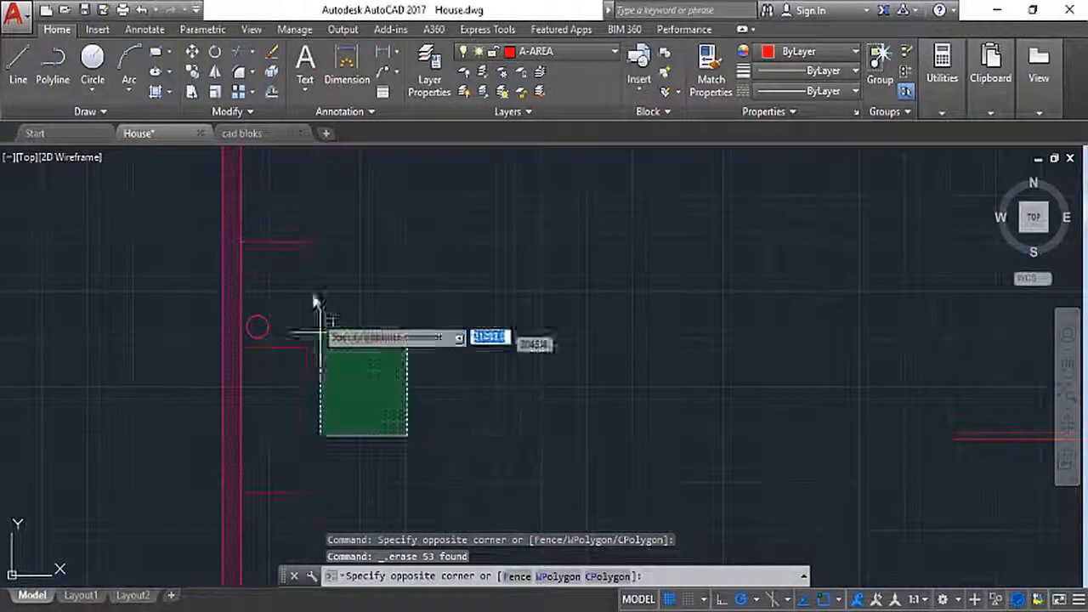
pyautogui.click(262, 207)
pyautogui.press('Delete')
pyautogui.scroll(-2, 318, 267)
pyautogui.click(352, 449)
pyautogui.click(299, 388)
pyautogui.press('Delete')
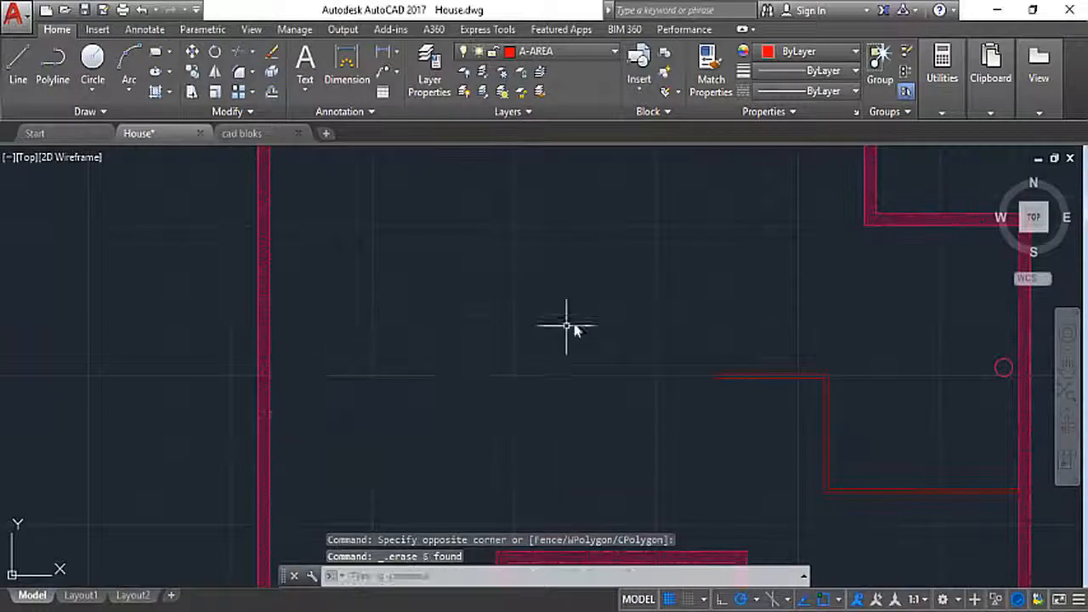
# - Erase the stepped interior wall and the circle in the right part of the copied plan
pyautogui.scroll(-3, 566, 323)
pyautogui.scroll(2, 707, 376)
pyautogui.click(729, 407)
pyautogui.click(624, 247)
pyautogui.press('Delete')
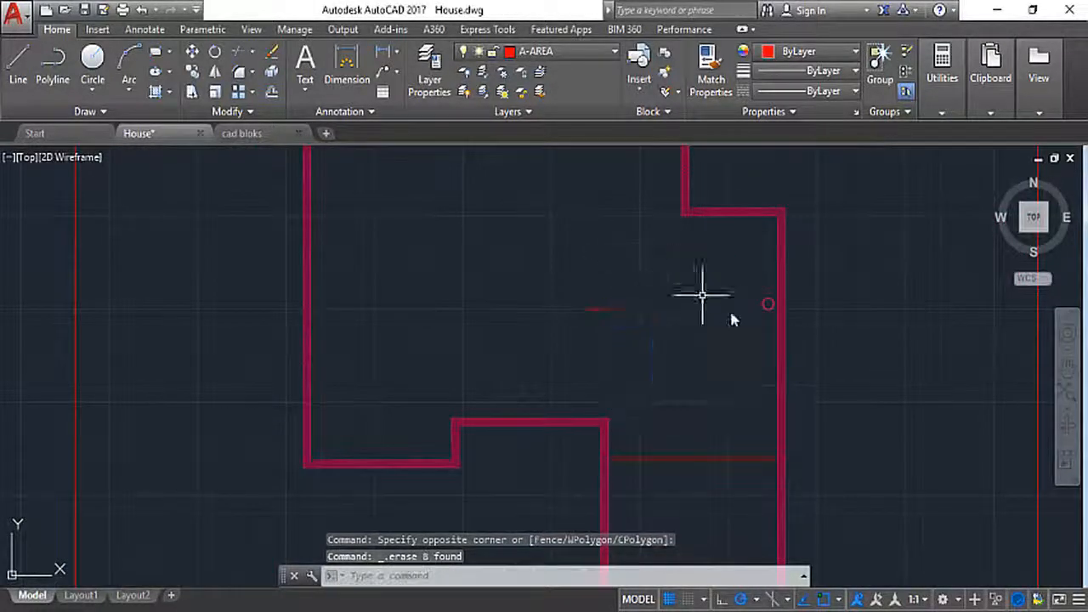
pyautogui.click(684, 349)
pyautogui.click(536, 285)
pyautogui.press('Delete')
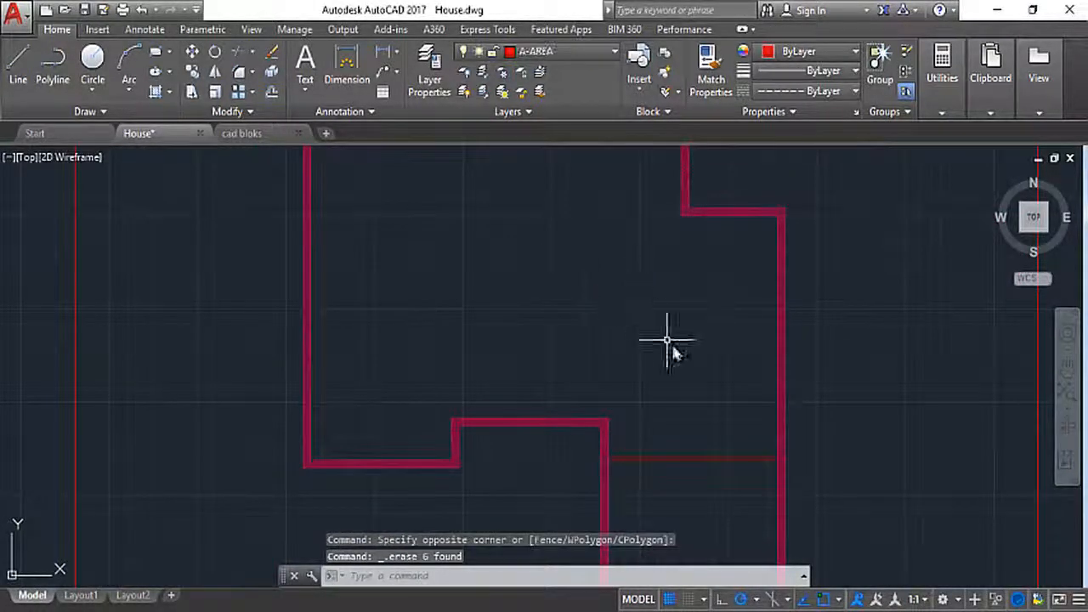
# - Erase the last horizontal interior wall, above the lower-right room, leaving only the exterior wall outline
pyautogui.click(749, 486)
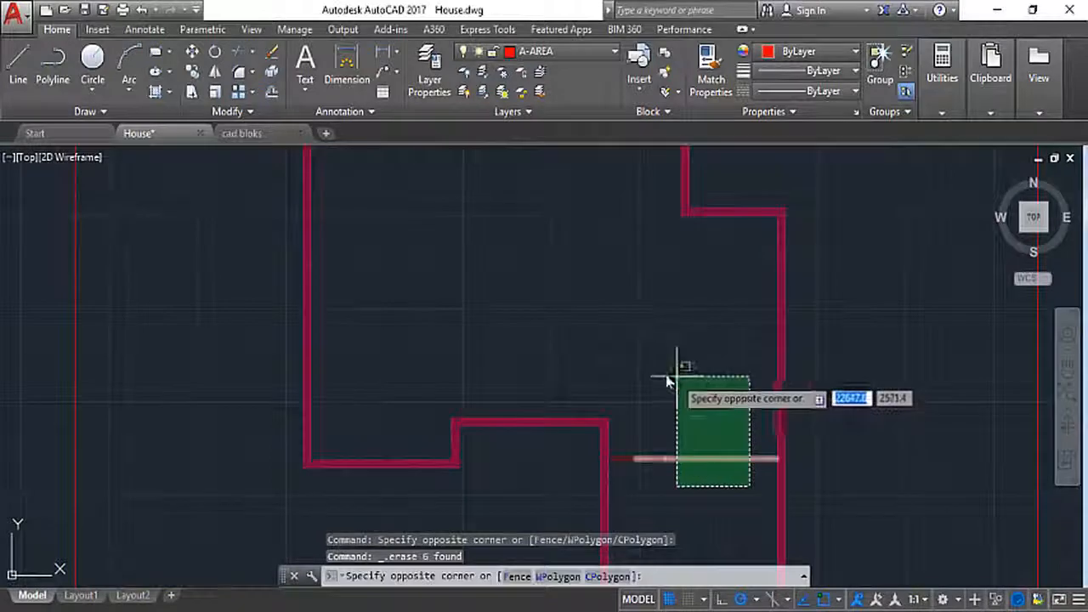
pyautogui.click(623, 360)
pyautogui.press('Delete')
pyautogui.scroll(-5, 489, 398)
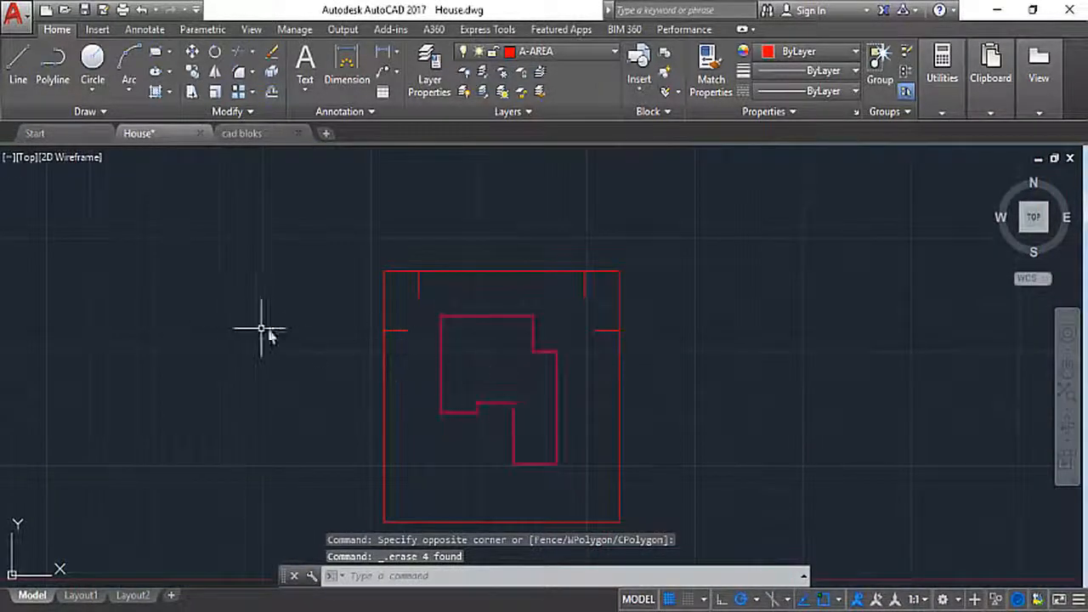
pyautogui.scroll(2, 442, 341)
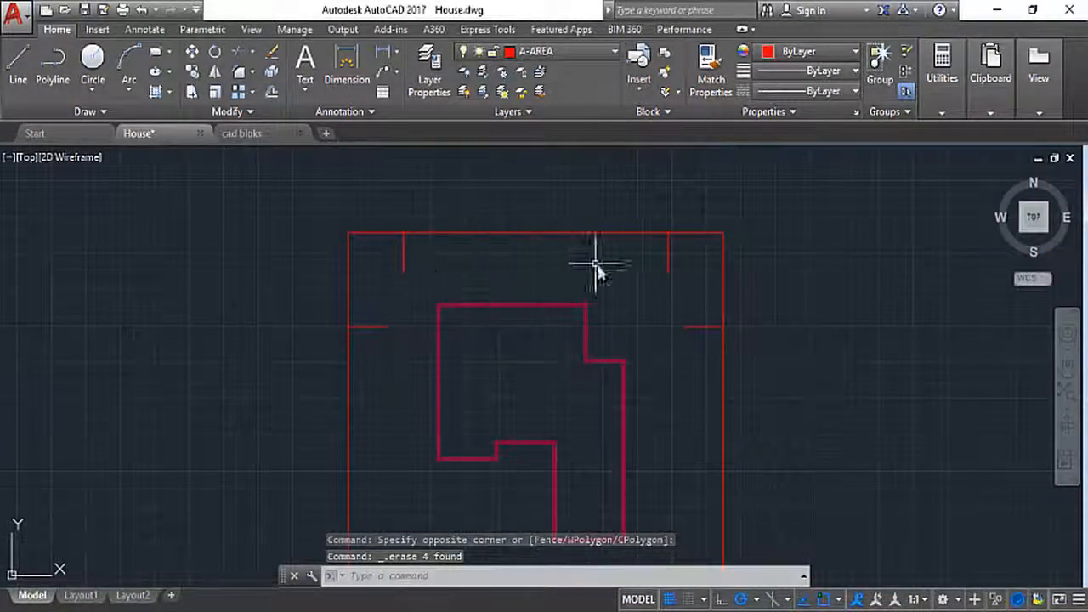
pyautogui.scroll(-2, 628, 274)
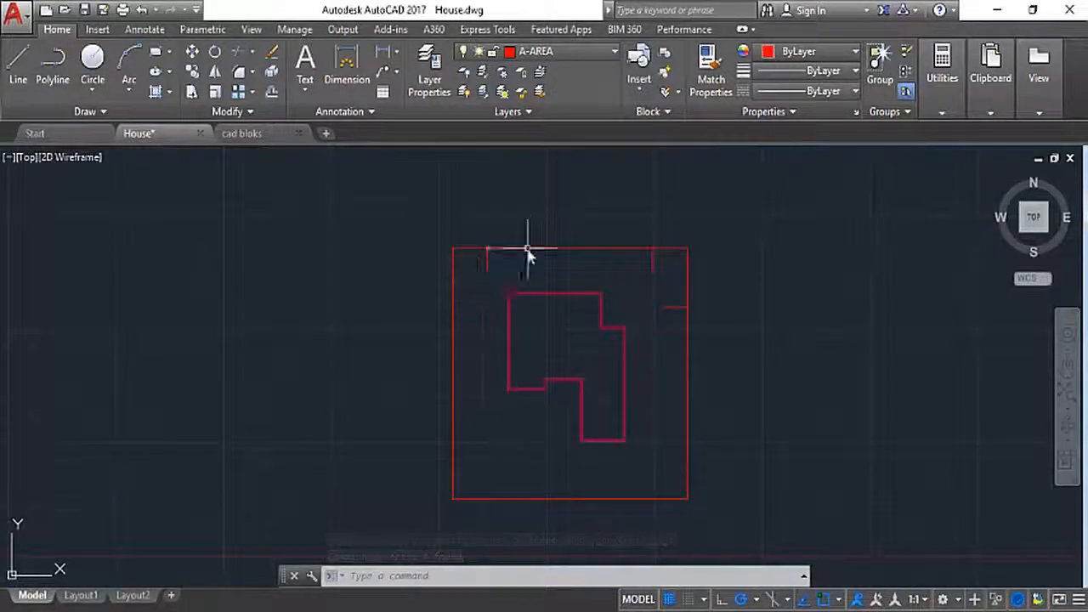
# - Erase the short horizontal marker lines on the left and right sides of the red boundary
pyautogui.scroll(2, 562, 270)
pyautogui.scroll(2, 542, 279)
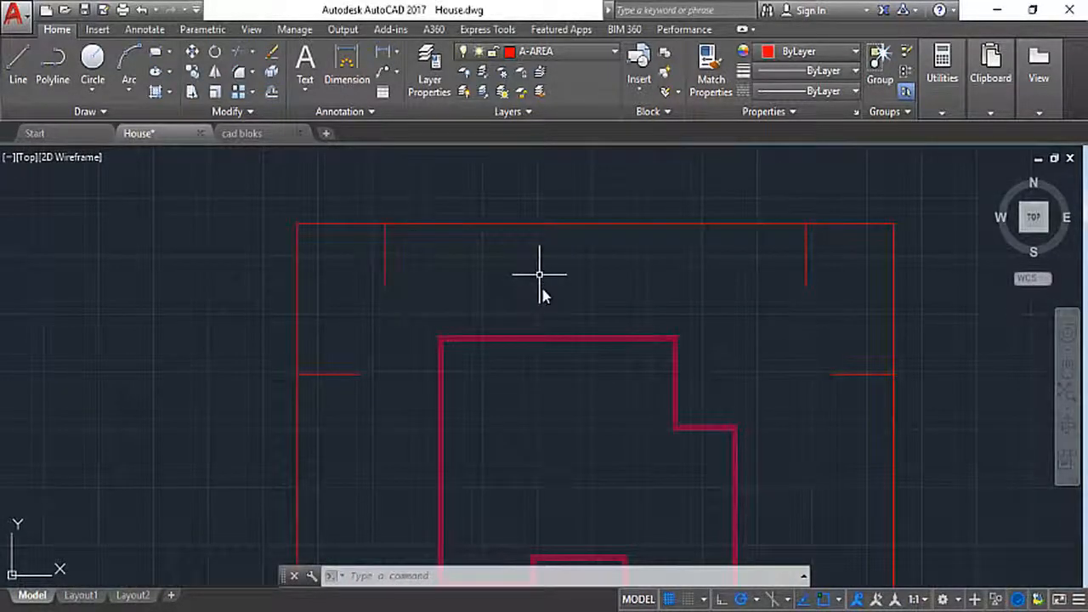
pyautogui.scroll(-5, 578, 311)
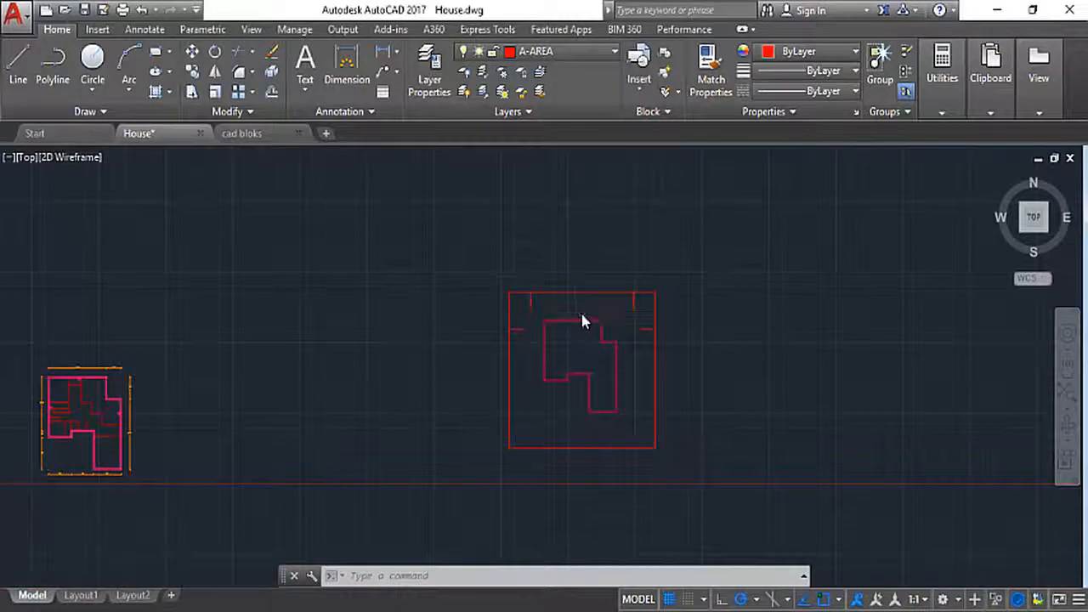
pyautogui.scroll(2, 571, 311)
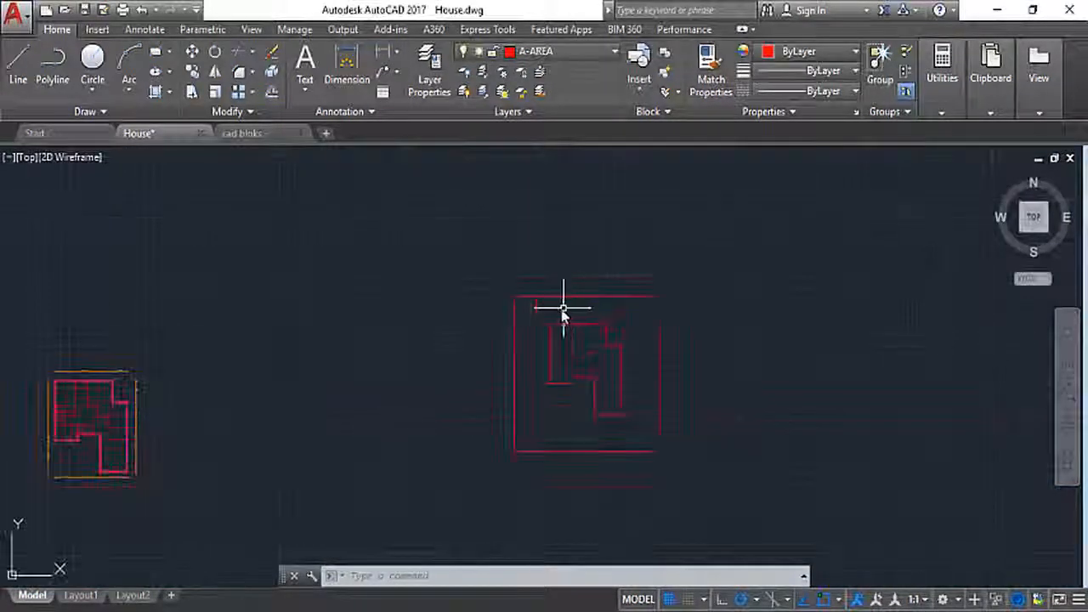
pyautogui.scroll(2, 593, 315)
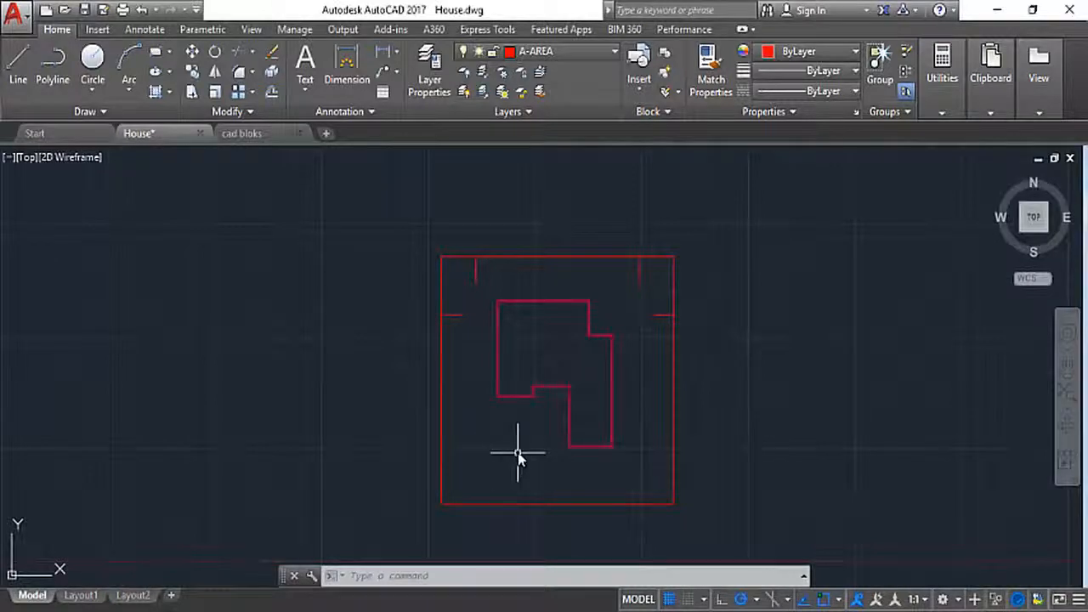
pyautogui.scroll(3, 513, 294)
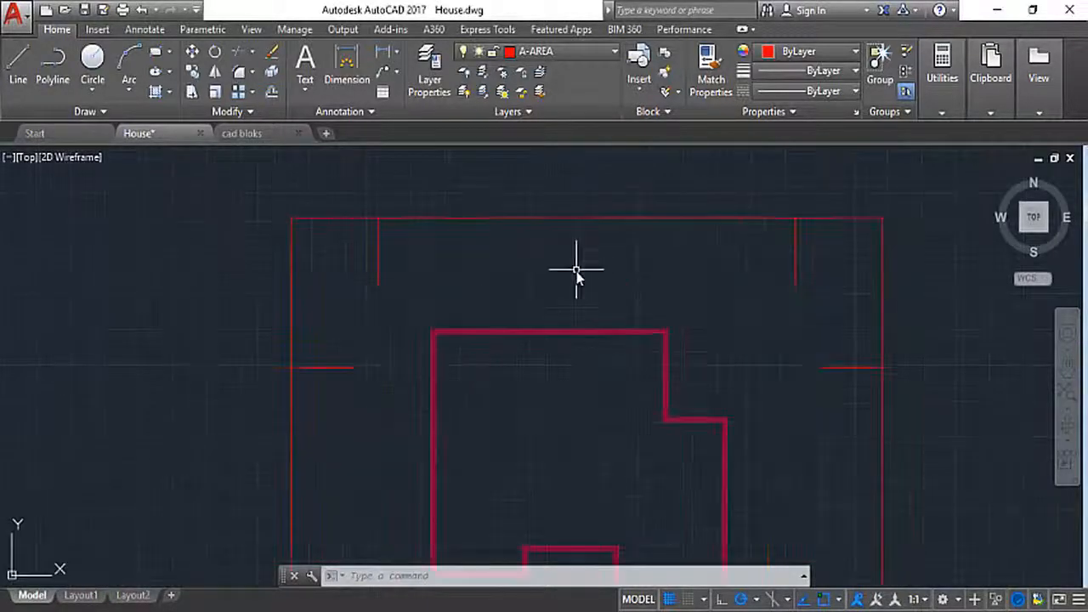
pyautogui.click(396, 413)
pyautogui.click(338, 347)
pyautogui.press('Delete')
pyautogui.click(850, 406)
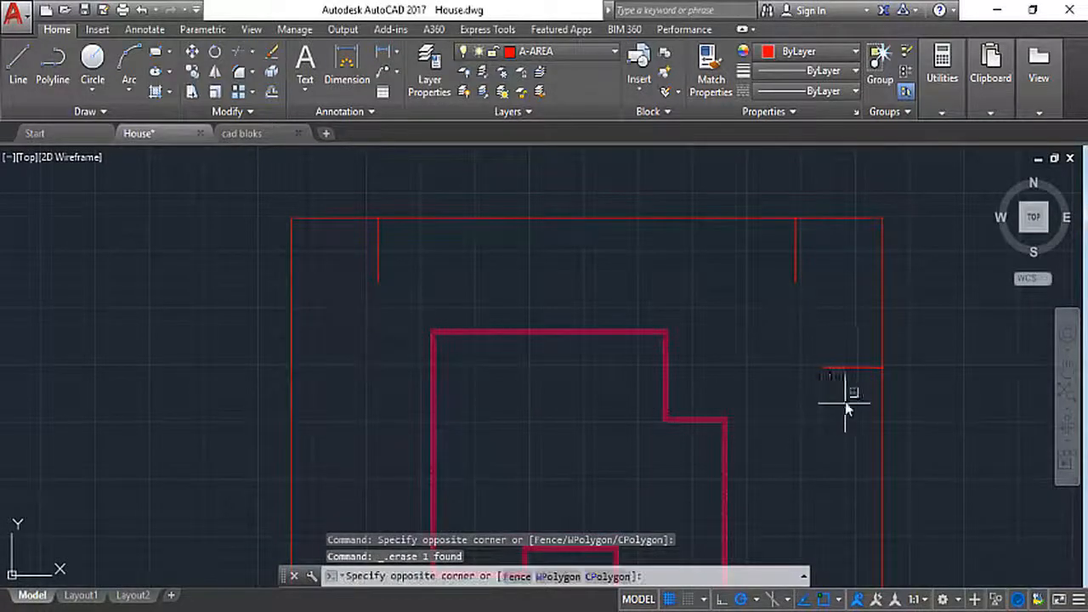
pyautogui.click(824, 361)
pyautogui.press('Delete')
# - Draw a horizontal guide line across the full width of the boundary, level with the lower ends of the two vertical markers
pyautogui.click(20, 60)
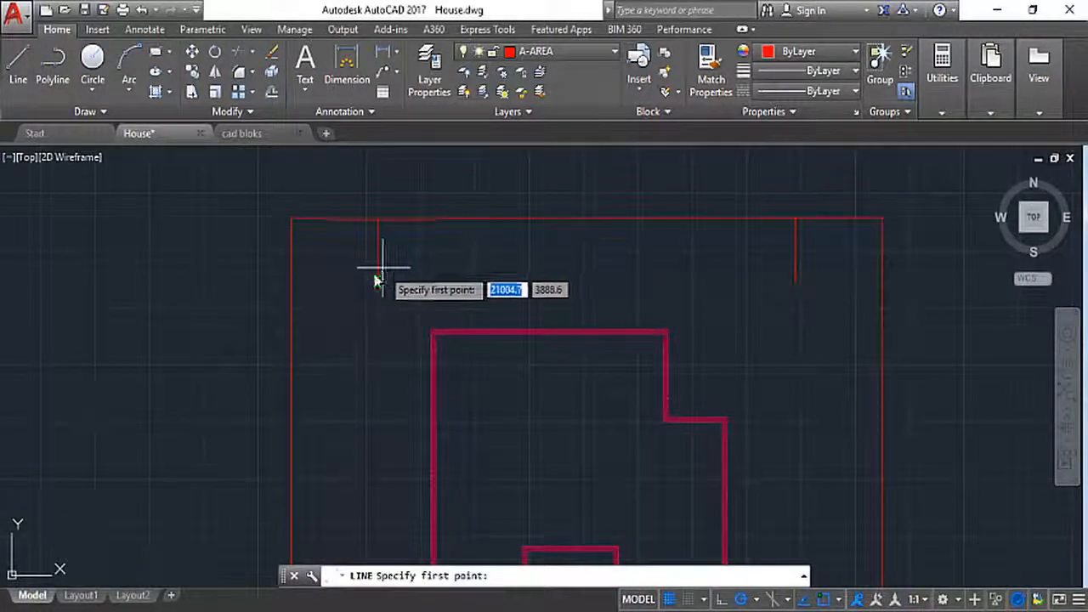
pyautogui.click(292, 282)
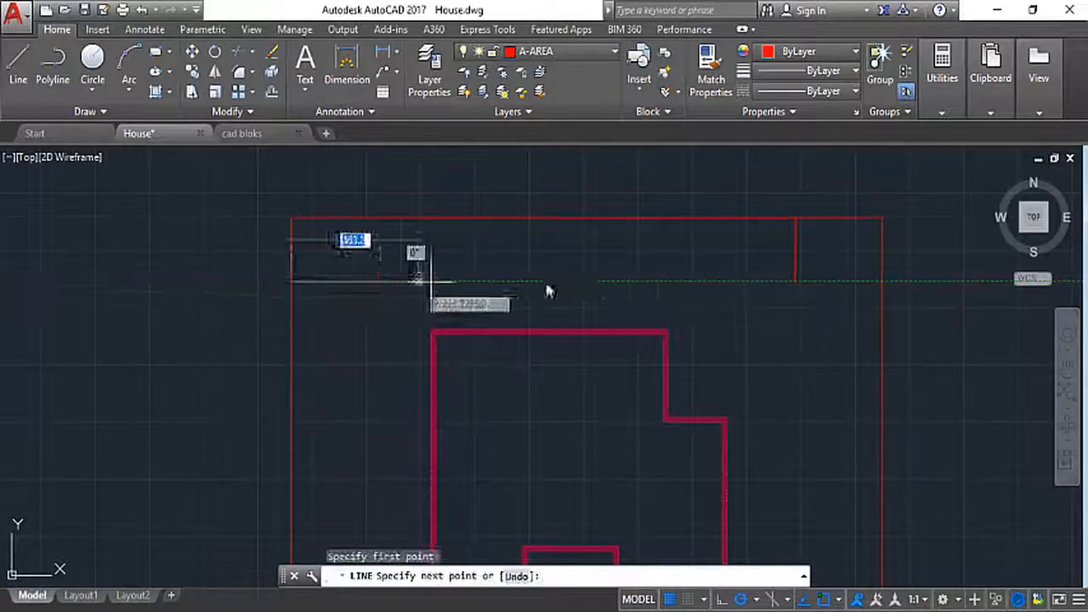
pyautogui.click(881, 281)
pyautogui.press('Escape')
# - Draw a horizontal guide line inside the plan from the left exterior wall to the right one, level with the stepped lower wall
pyautogui.click(15, 80)
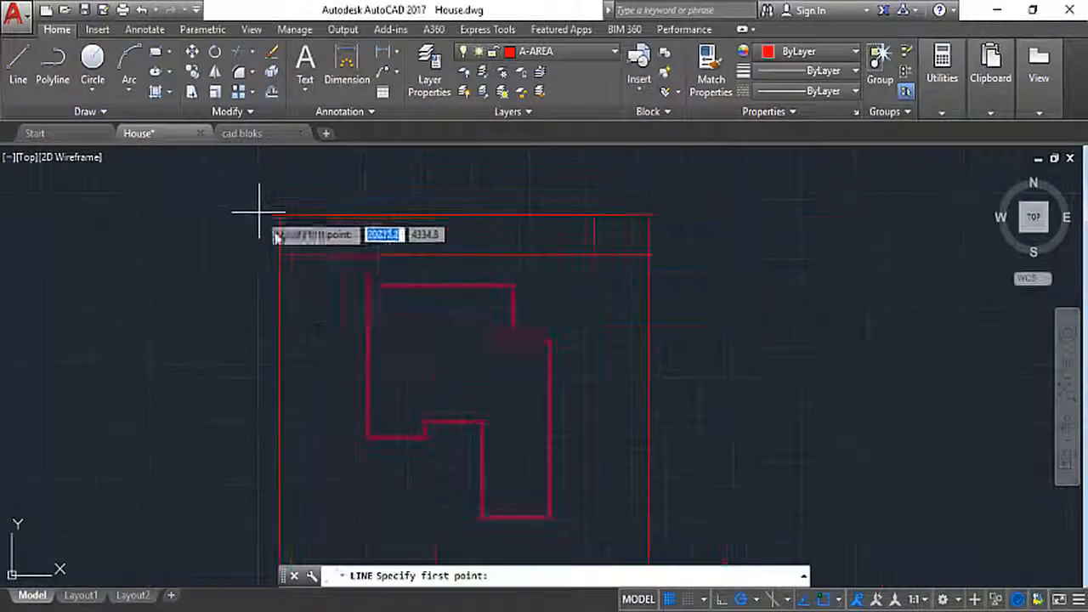
pyautogui.scroll(2, 400, 400)
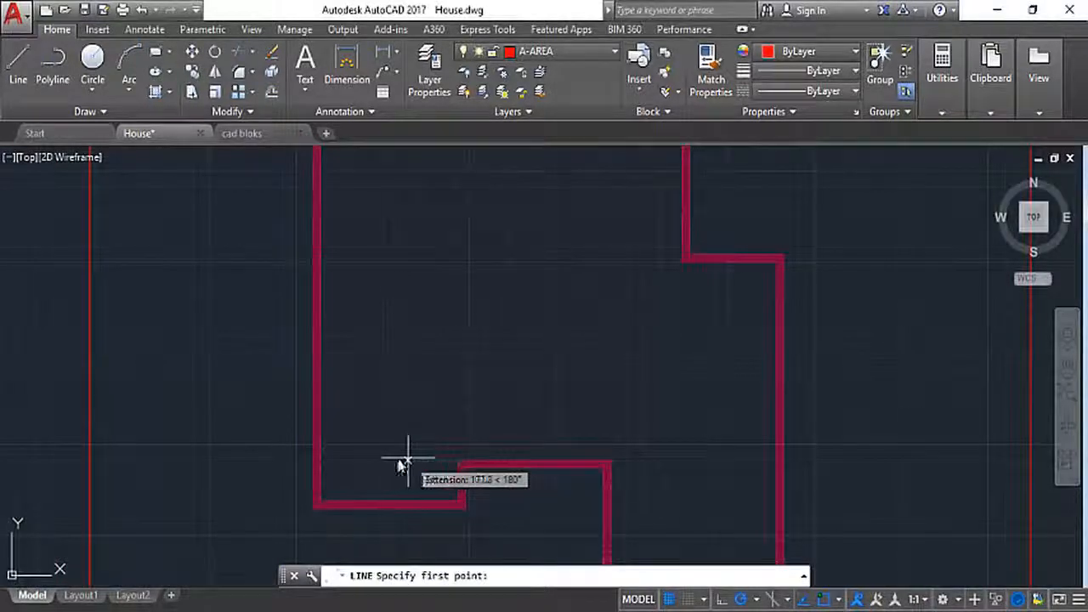
pyautogui.click(321, 461)
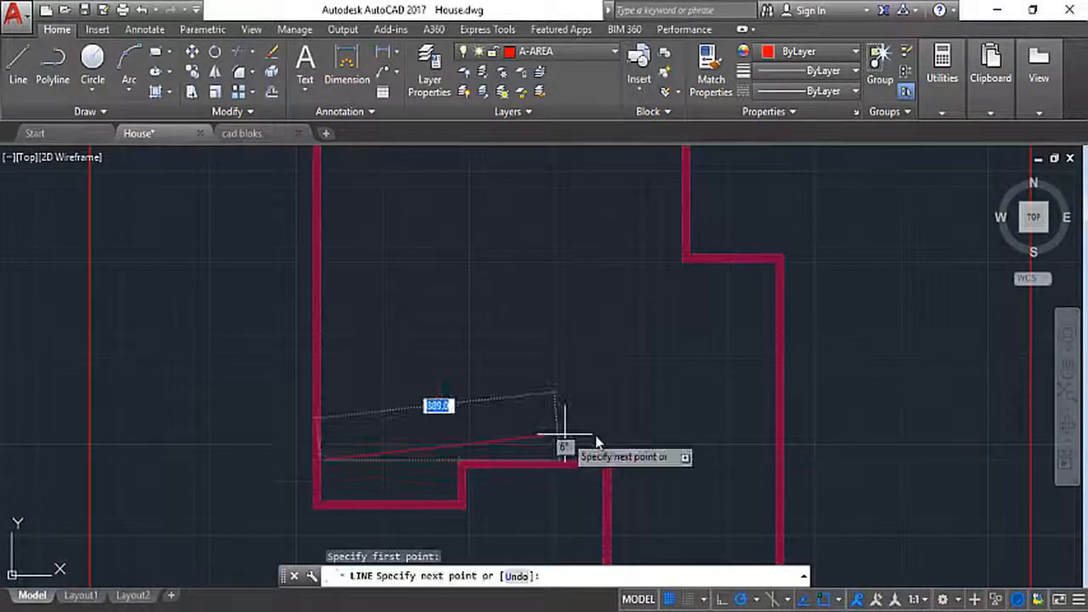
pyautogui.click(776, 461)
pyautogui.press('Escape')
# - Draw a short vertical line downward from the midpoint of the guide line across the boundary, using the mid snap
pyautogui.scroll(-4, 573, 291)
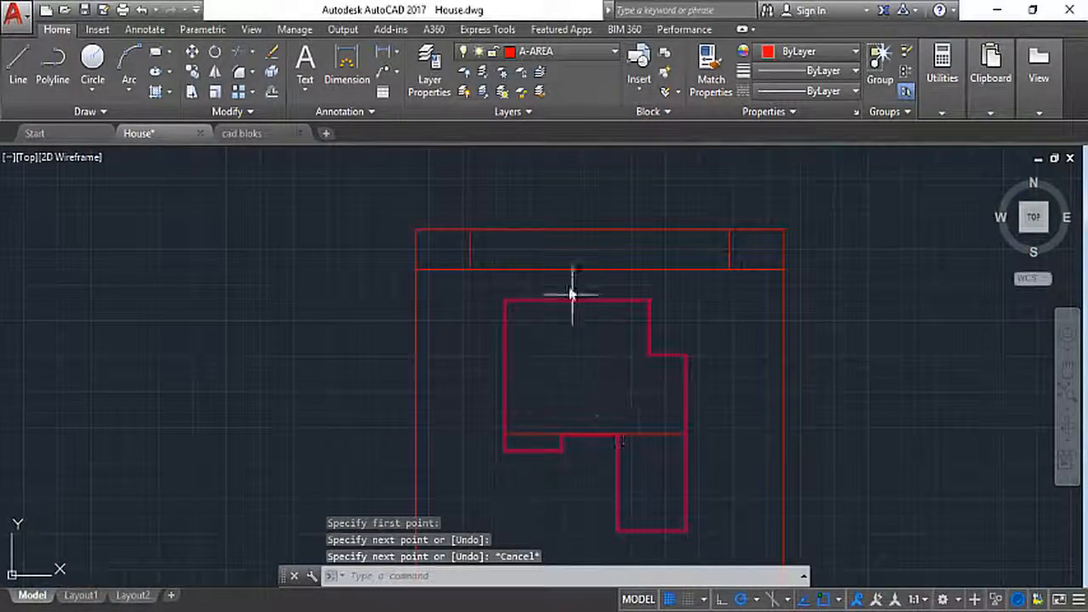
pyautogui.scroll(2, 571, 284)
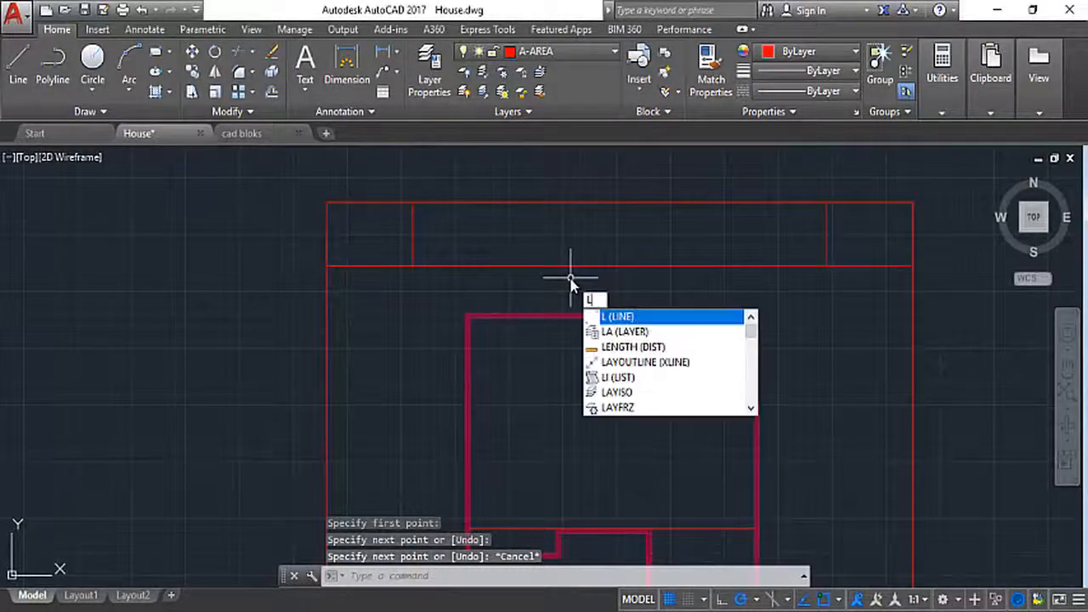
pyautogui.press('Return')
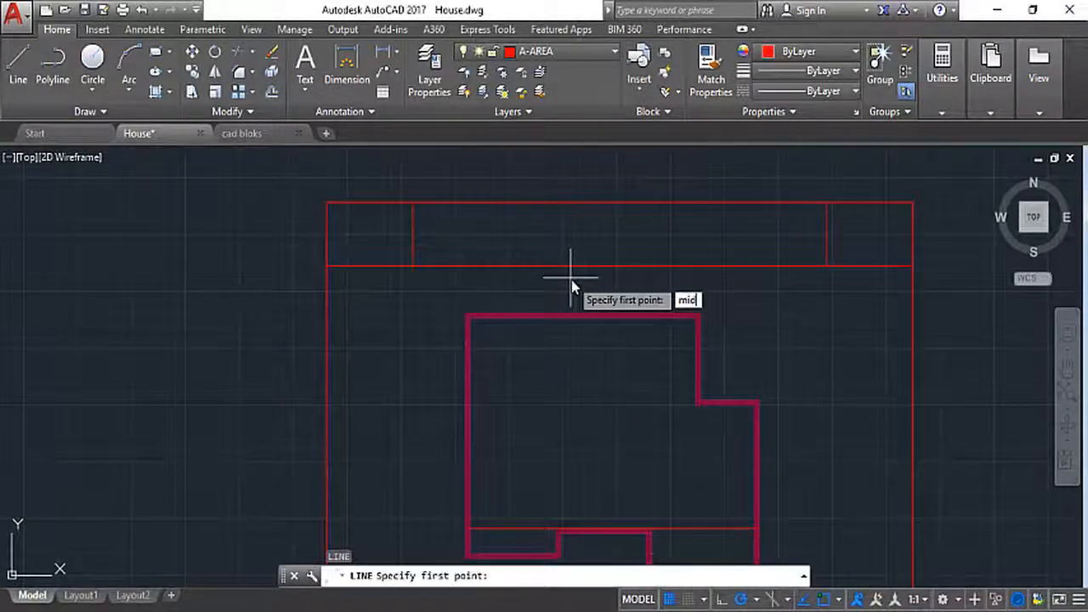
pyautogui.press('Return')
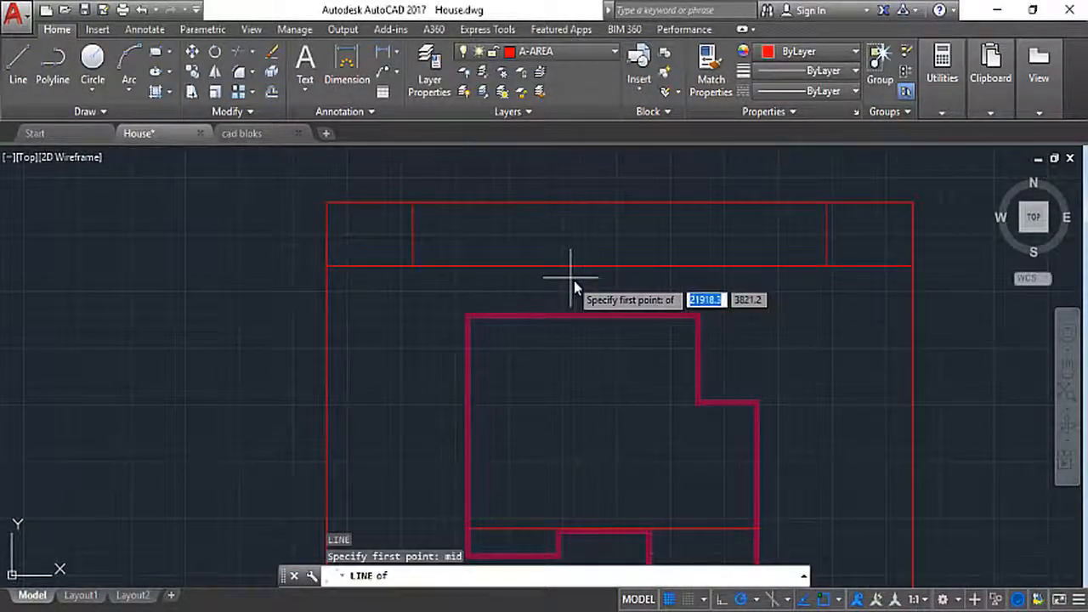
pyautogui.click(623, 266)
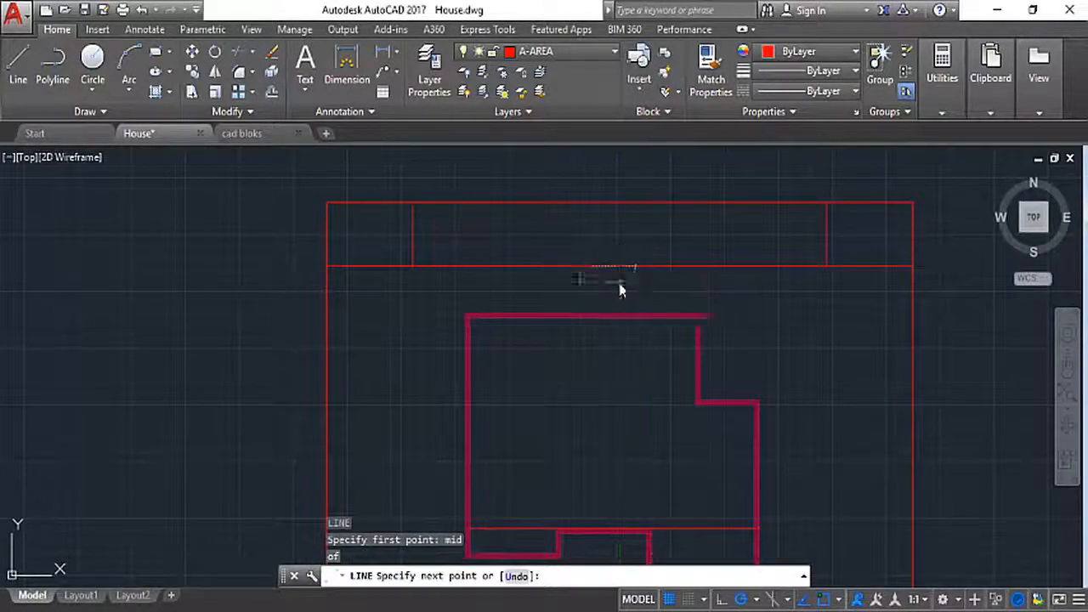
pyautogui.press('Escape')
# - Draw a short vertical line upward from the midpoint of the guide line inside the plan, using the mid snap
pyautogui.scroll(-2, 559, 359)
pyautogui.scroll(2, 566, 437)
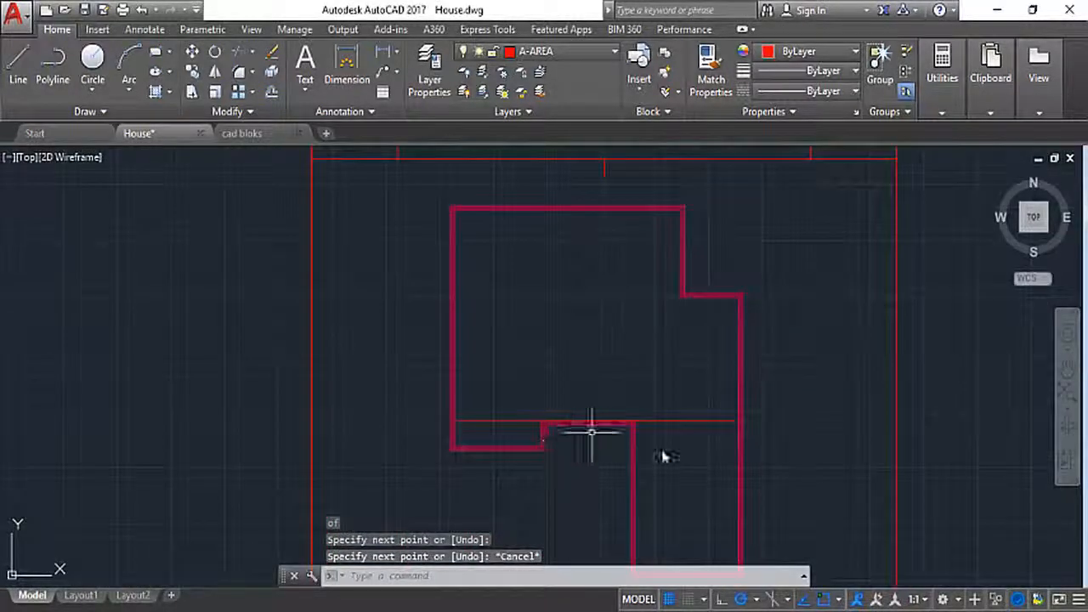
pyautogui.write('l')
pyautogui.press('Return')
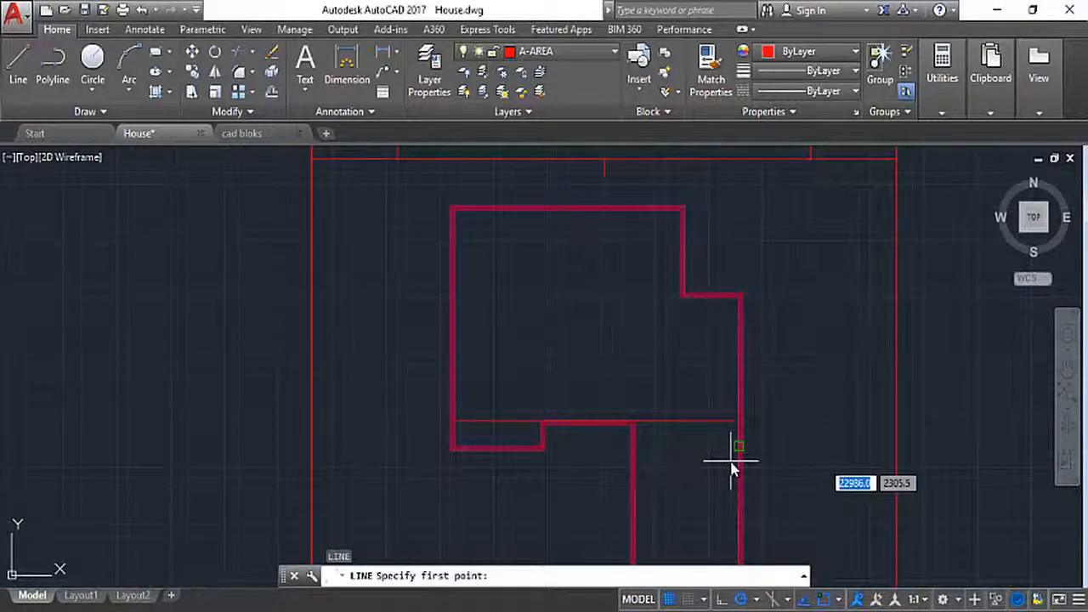
pyautogui.write('mid')
pyautogui.press('Return')
pyautogui.scroll(5, 618, 413)
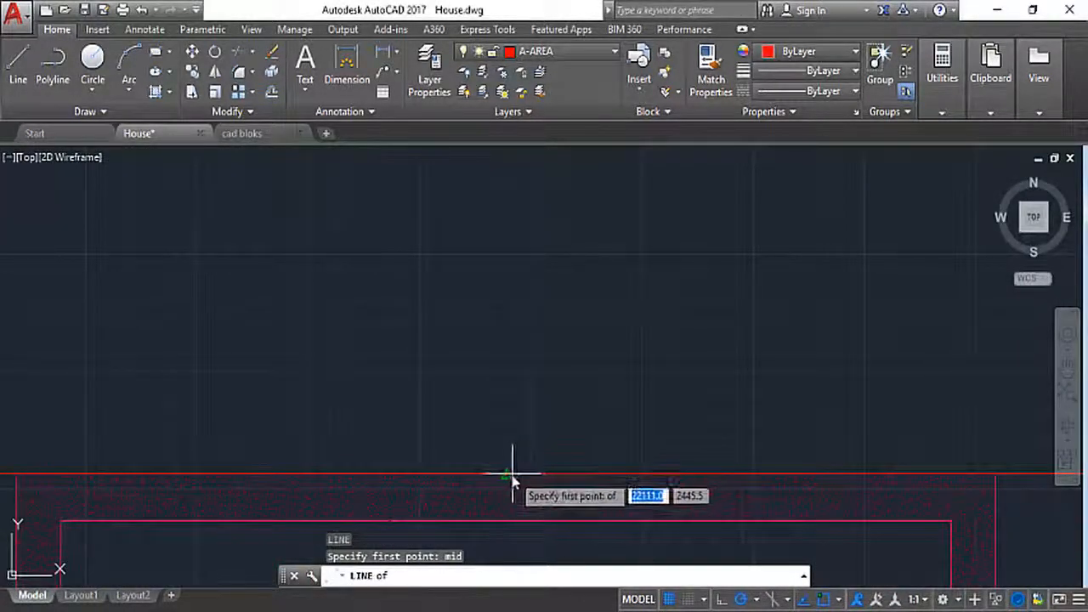
pyautogui.click(507, 468)
pyautogui.press('Escape')
# - Move the whole plan outline by its midpoint mark to about 1126 units straight below the boundary guide line's midpoint mark
pyautogui.scroll(-5, 507, 391)
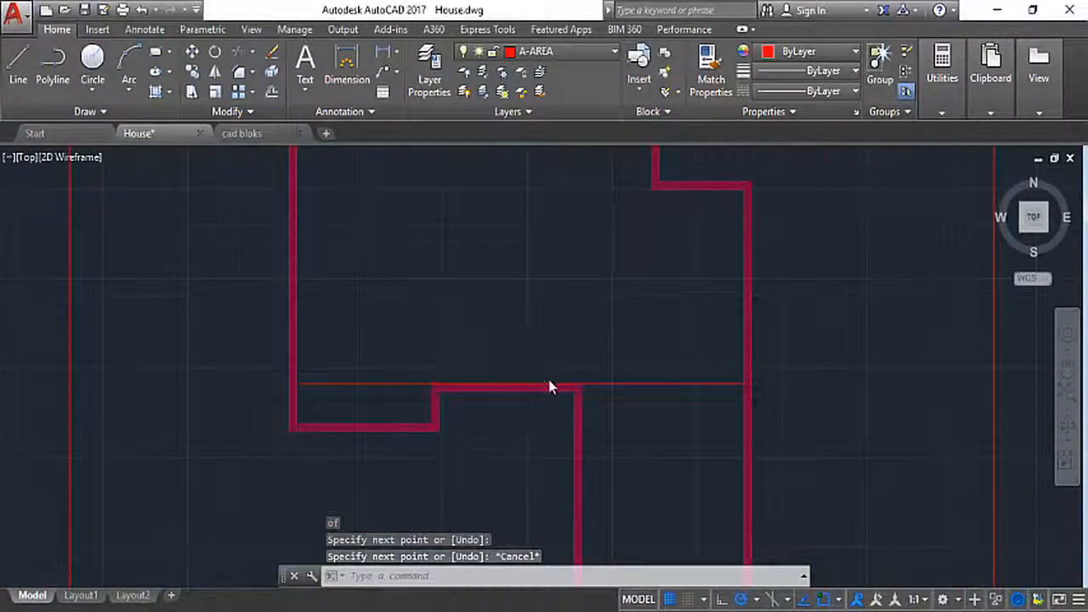
pyautogui.click(766, 539)
pyautogui.click(345, 158)
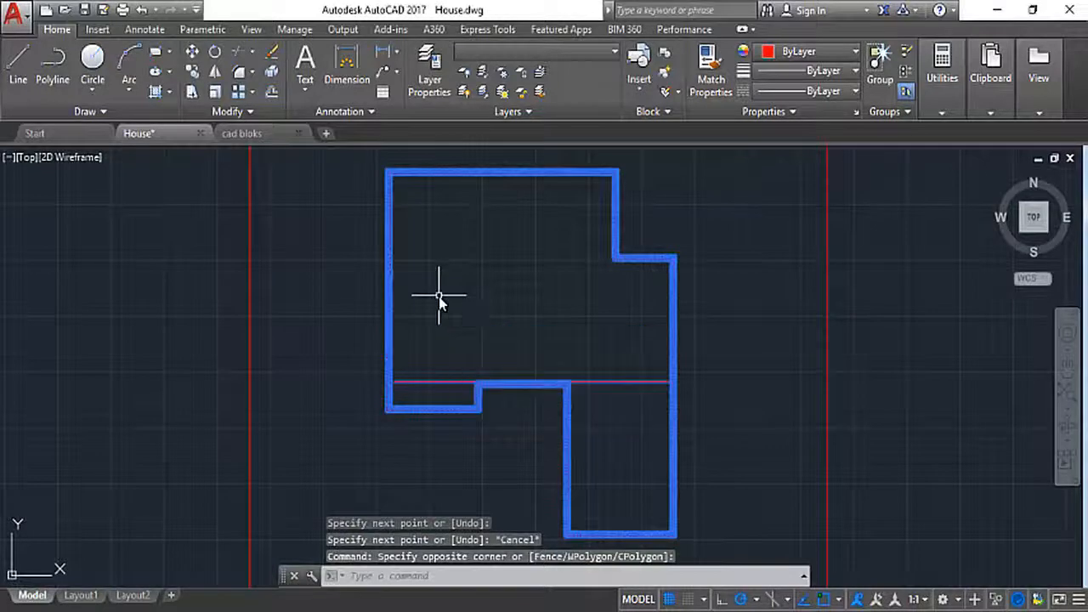
pyautogui.write('m')
pyautogui.press('Return')
pyautogui.scroll(6, 471, 408)
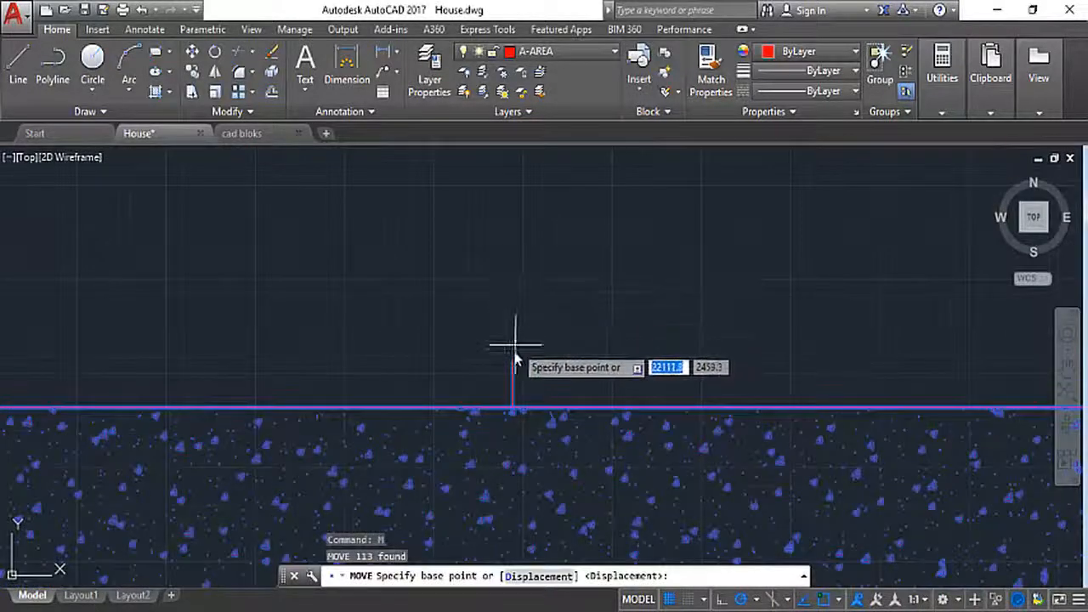
pyautogui.click(516, 358)
pyautogui.scroll(-5, 518, 356)
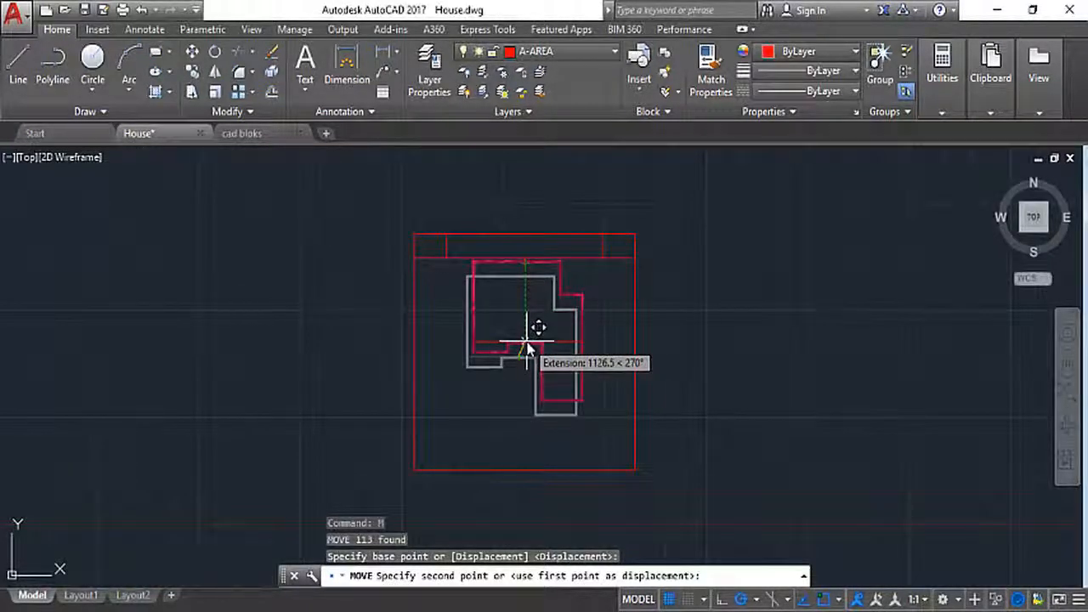
pyautogui.click(527, 344)
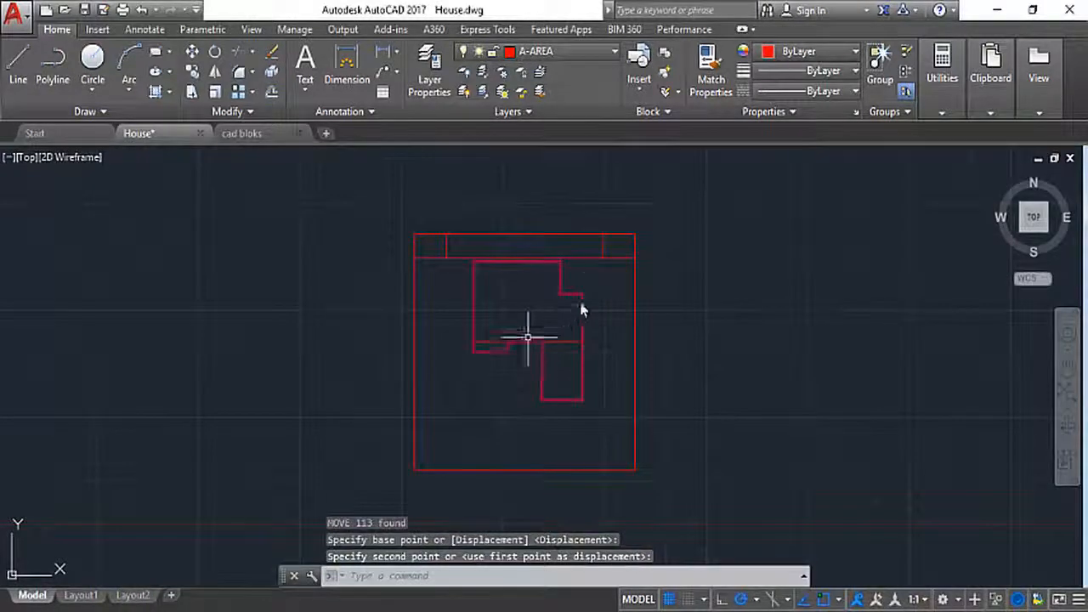
# - Erase the midpoint mark above the plan and both horizontal guide lines, across the boundary and inside the plan
pyautogui.scroll(2, 650, 339)
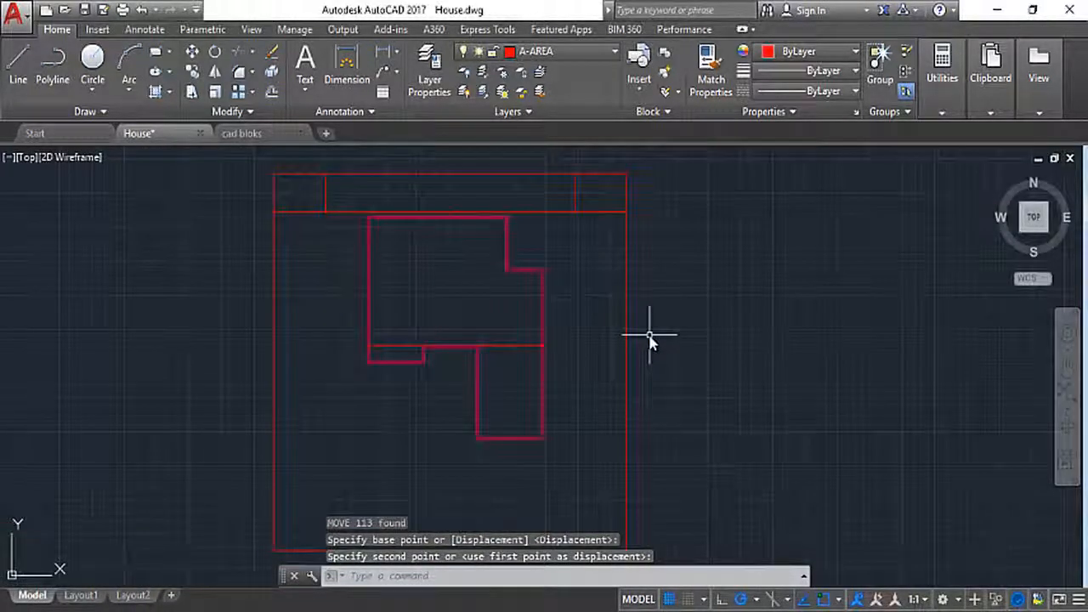
pyautogui.scroll(6, 449, 218)
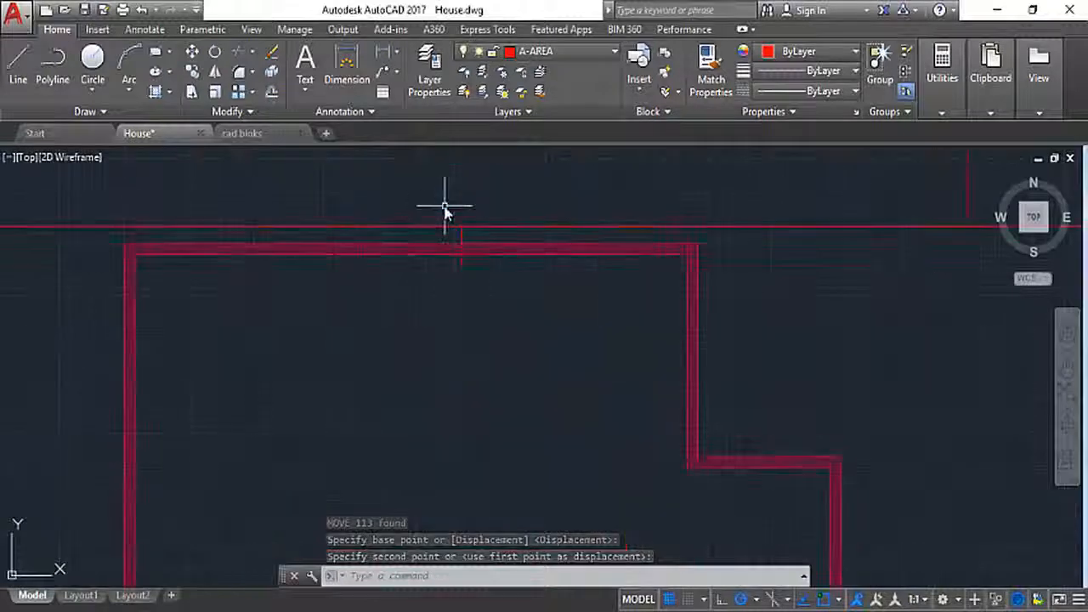
pyautogui.click(462, 259)
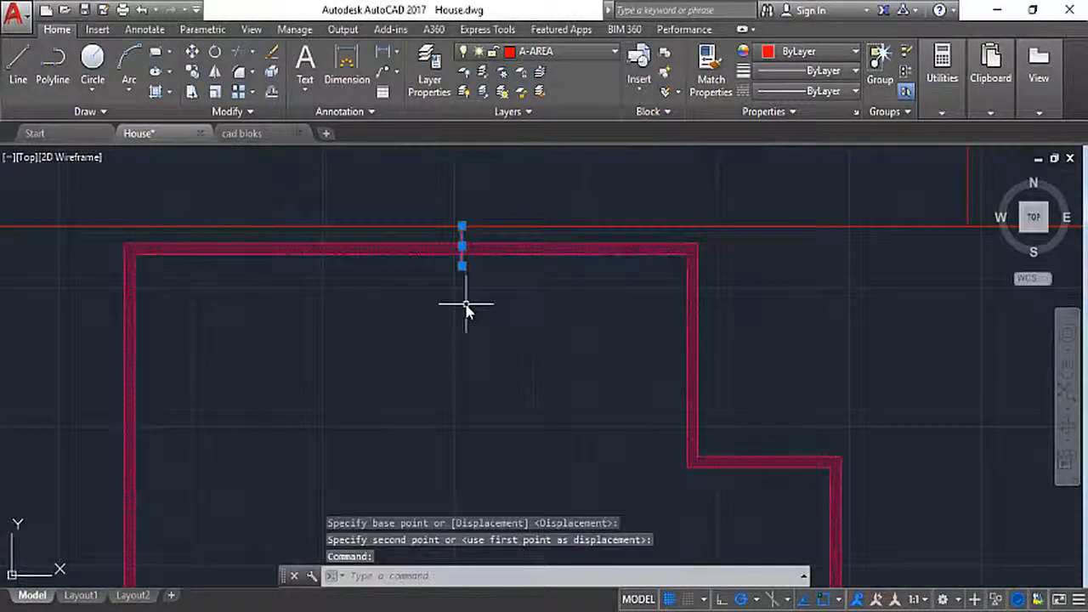
pyautogui.press('Delete')
pyautogui.click(490, 222)
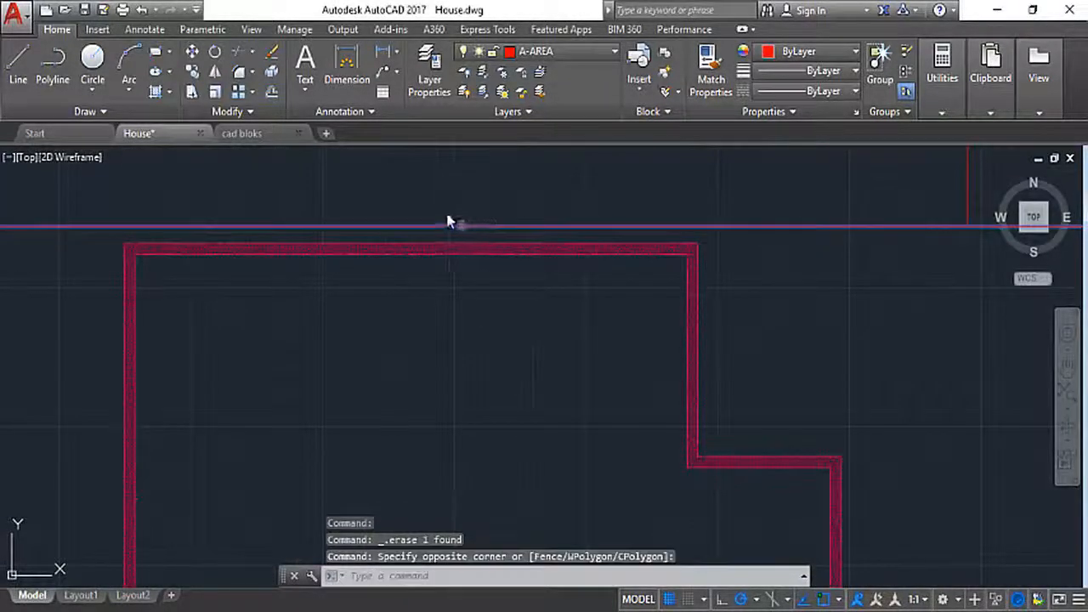
pyautogui.scroll(-5, 446, 218)
pyautogui.scroll(2, 478, 369)
pyautogui.click(532, 369)
pyautogui.click(515, 313)
pyautogui.press('Delete')
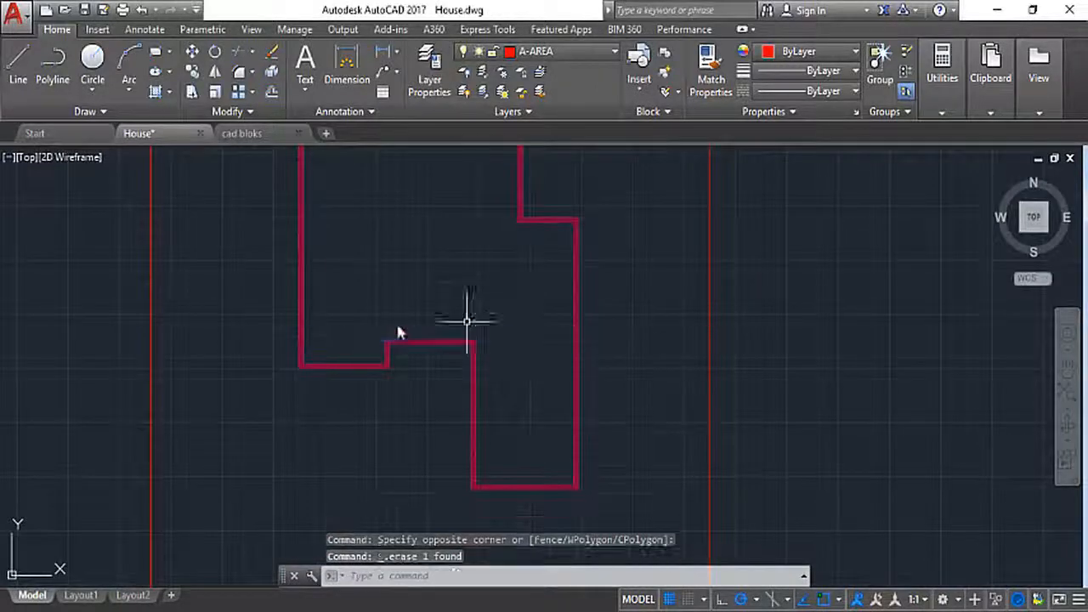
# - Erase the hatch filling the plan's exterior walls
pyautogui.scroll(2, 382, 382)
pyautogui.scroll(-4, 371, 408)
pyautogui.scroll(5, 371, 291)
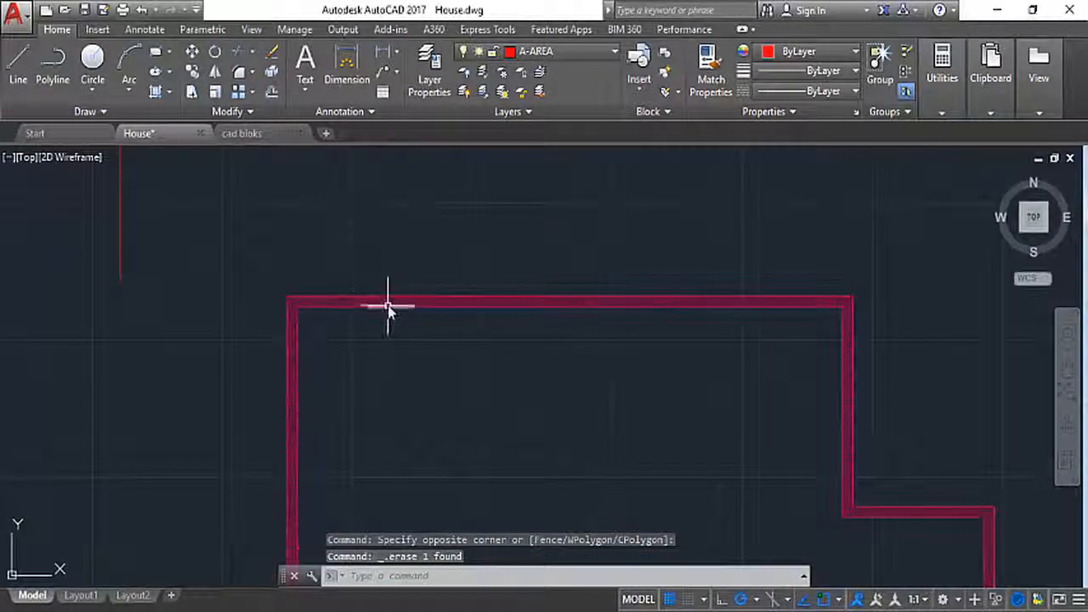
pyautogui.click(388, 301)
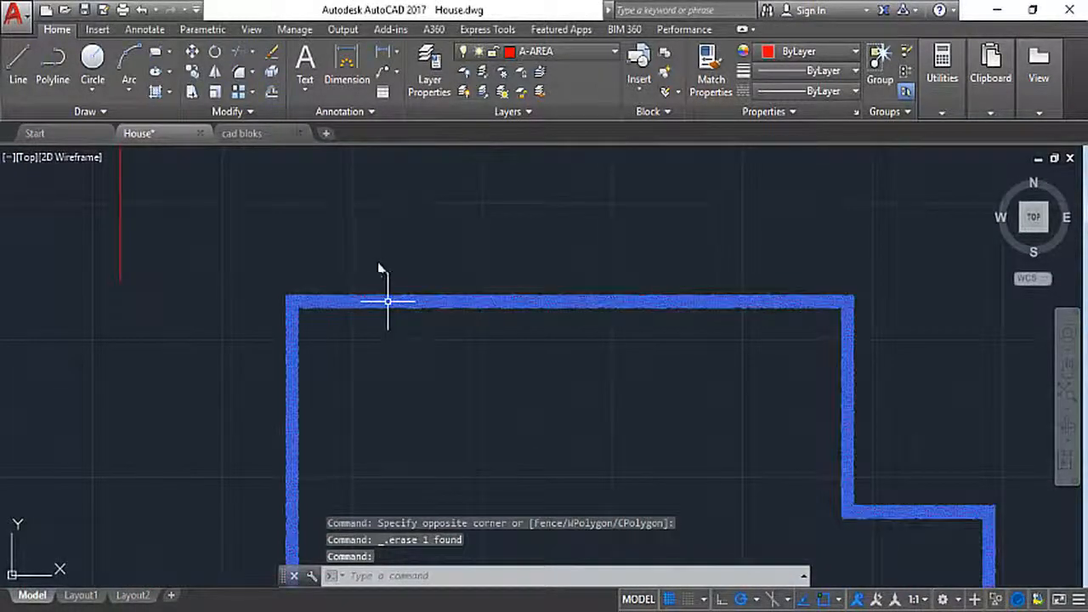
pyautogui.press('Delete')
# - Erase the two remaining vertical marker lines along the upper edge of the red boundary
pyautogui.scroll(-4, 390, 250)
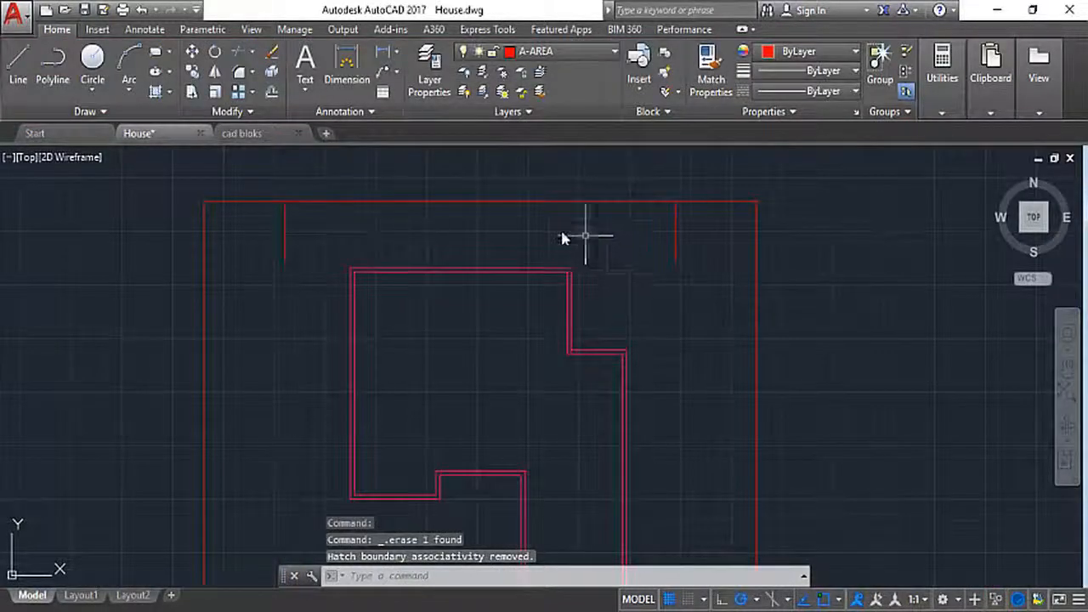
pyautogui.moveTo(561, 236); pyautogui.dragTo(513, 235, button='middle')
pyautogui.click(649, 254)
pyautogui.click(600, 240)
pyautogui.press('Delete')
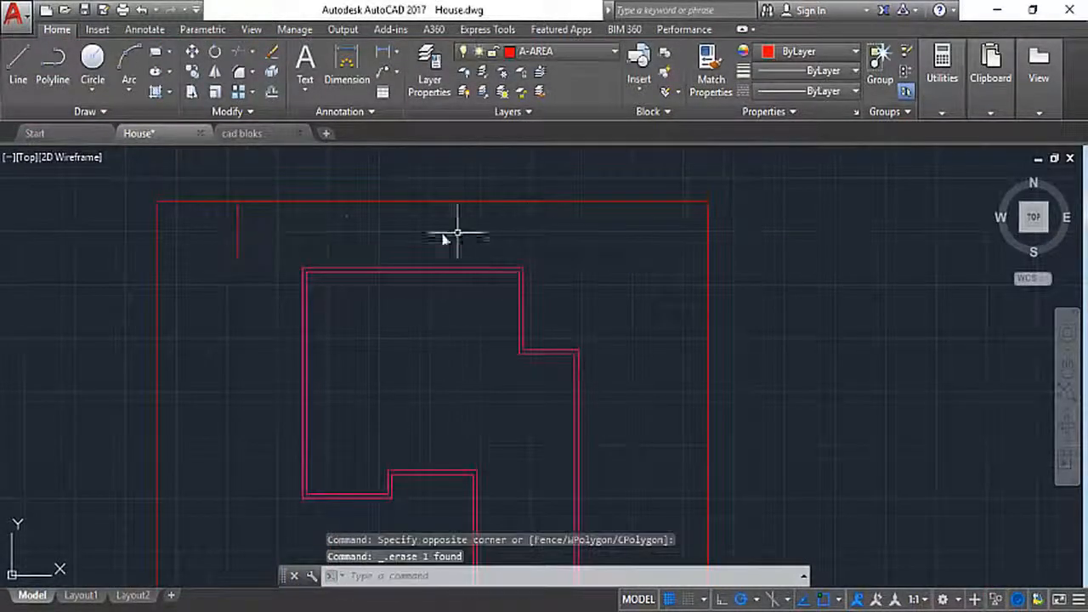
pyautogui.click(280, 245)
pyautogui.click(228, 238)
pyautogui.press('Delete')
pyautogui.scroll(-4, 269, 202)
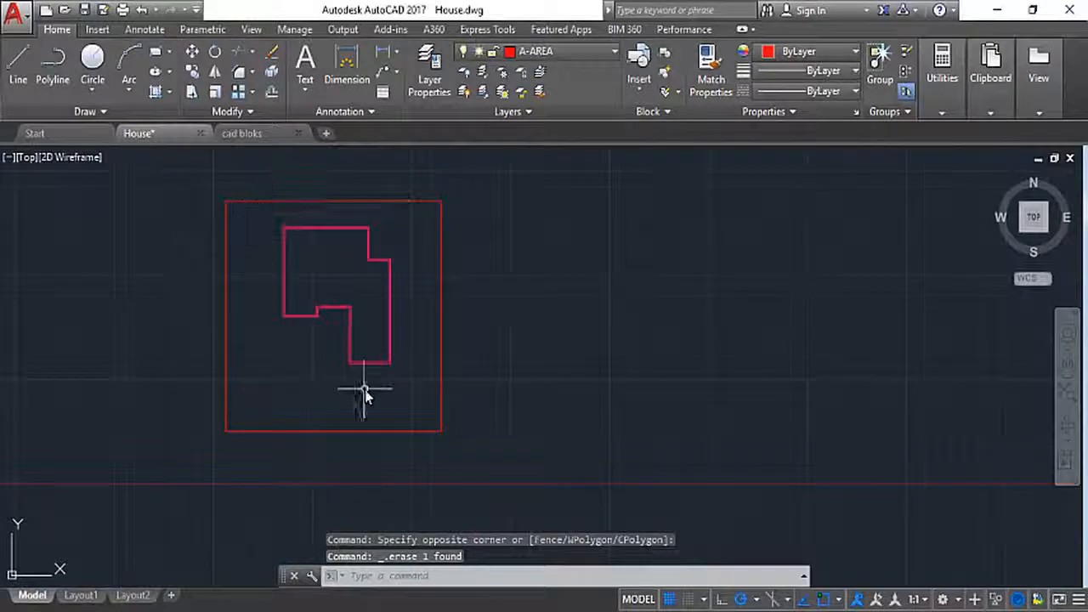
pyautogui.scroll(2, 365, 389)
pyautogui.scroll(-2, 340, 388)
pyautogui.scroll(2, 263, 298)
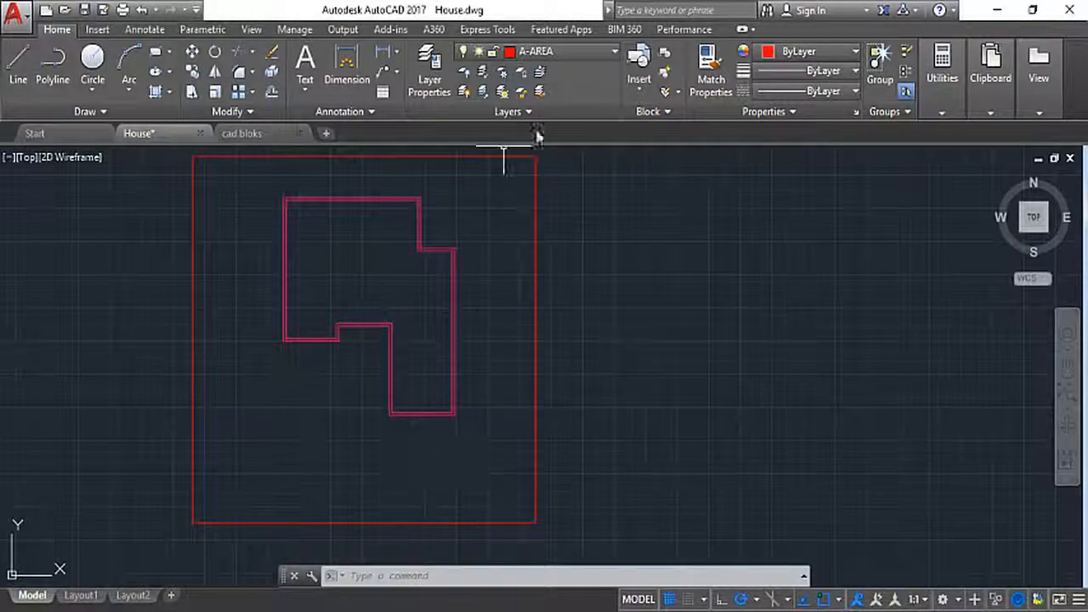
# - Make A-WALL-CAVI the current layer
pyautogui.click(561, 53)
pyautogui.scroll(1, 571, 135)
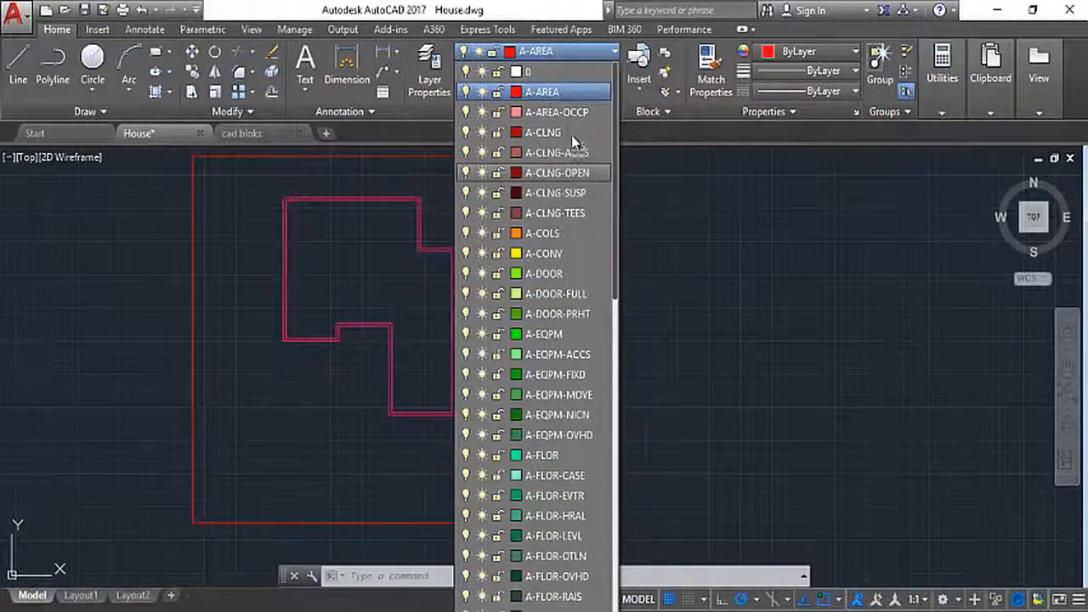
pyautogui.scroll(-10, 568, 153)
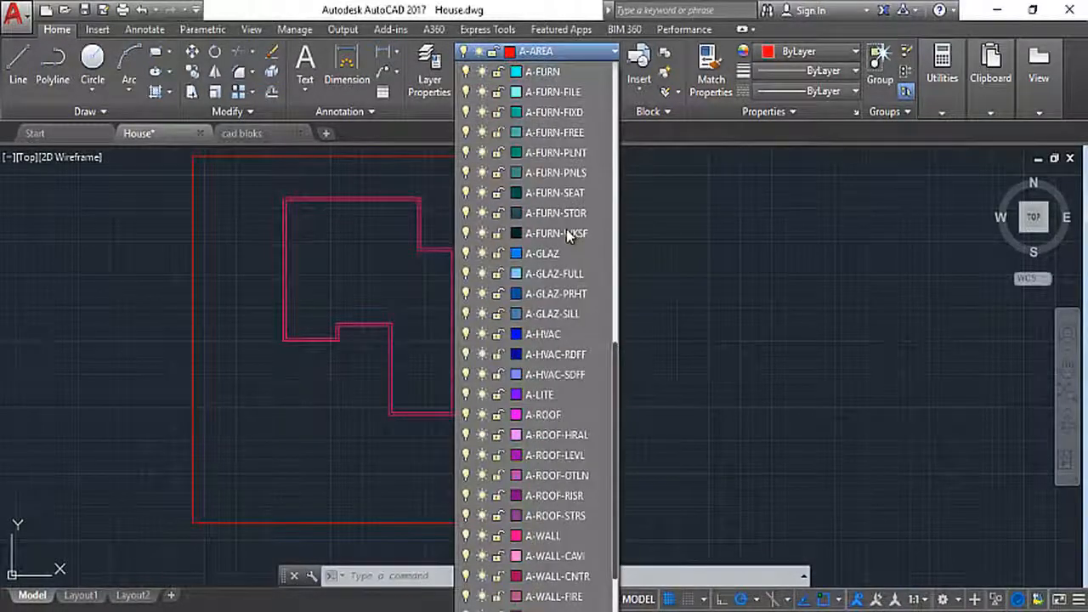
pyautogui.click(554, 556)
# - Draw a vertical line from the lower-left outer corner of the plan's bottom wing down to the red boundary's lower edge
pyautogui.click(17, 60)
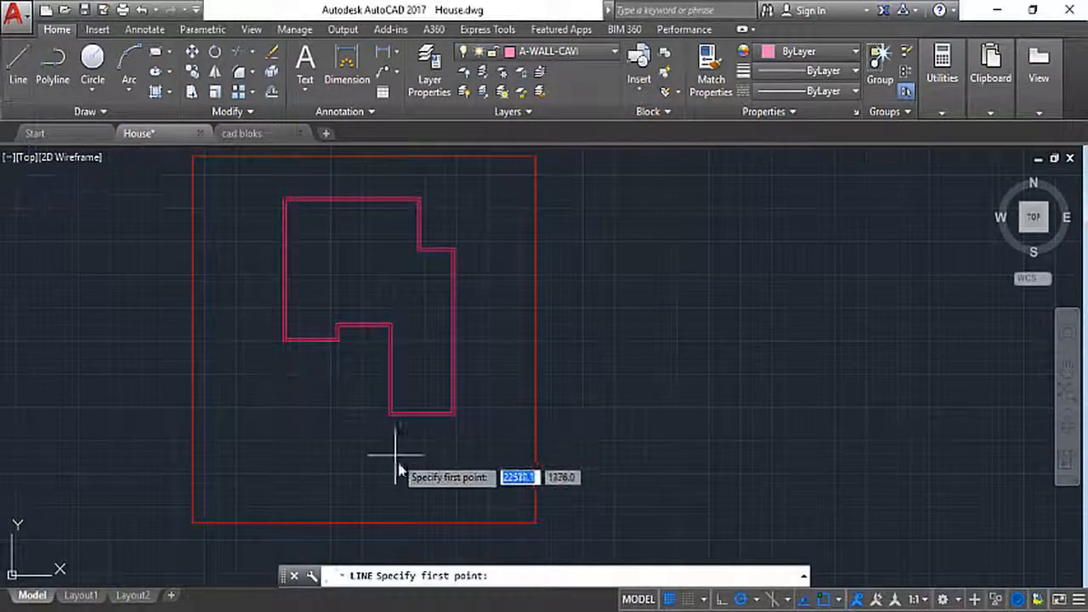
pyautogui.scroll(2, 400, 481)
pyautogui.scroll(2, 372, 435)
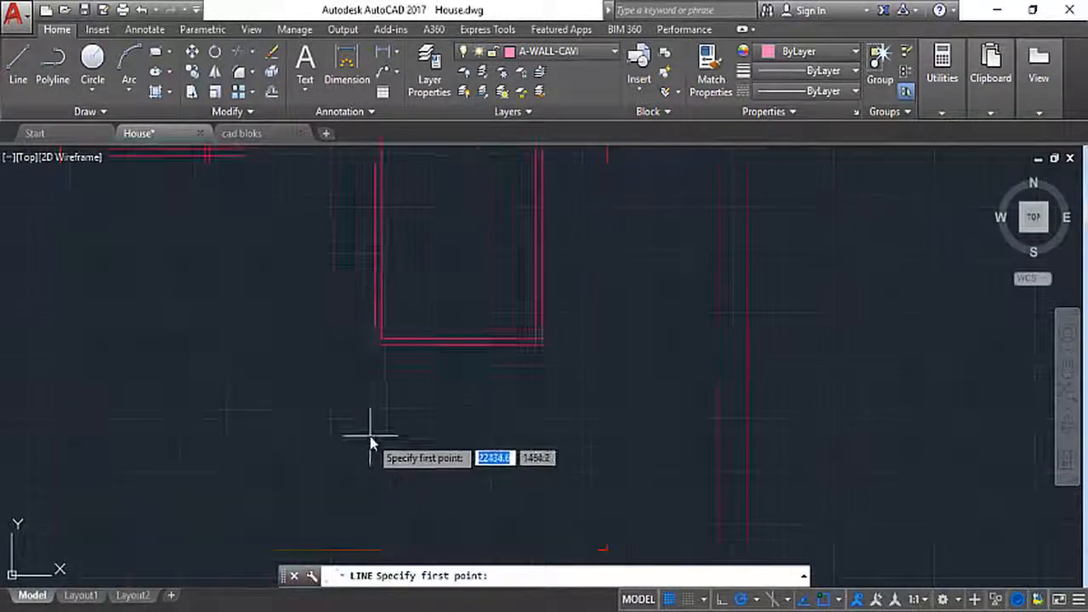
pyautogui.click(376, 344)
pyautogui.scroll(-2, 360, 308)
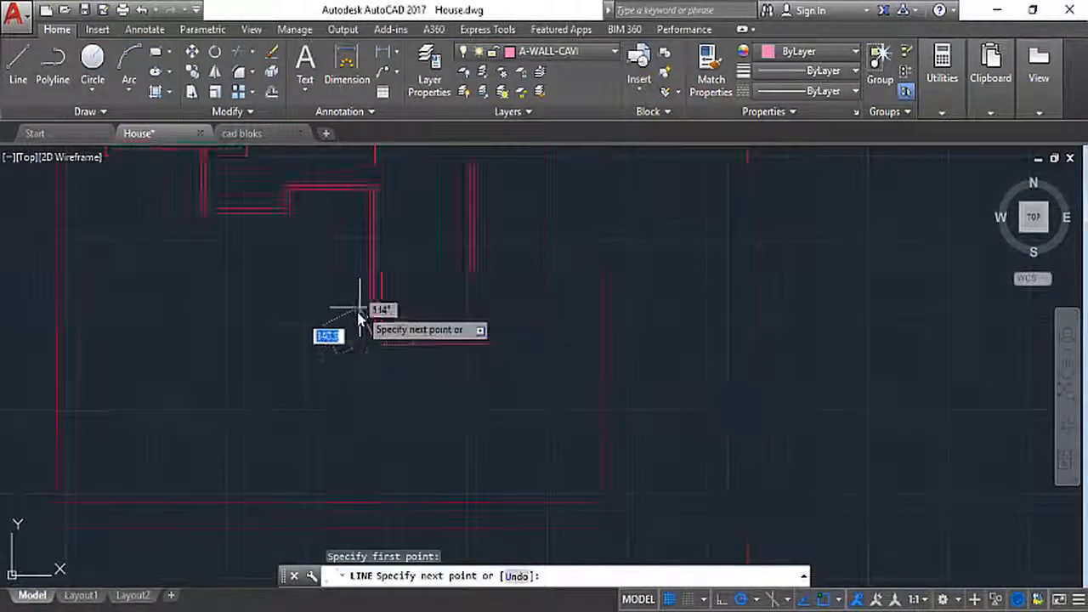
pyautogui.click(375, 503)
# - Draw a second vertical line from the bottom wing's lower-right outer corner down to the red boundary's lower edge
pyautogui.press('Return')
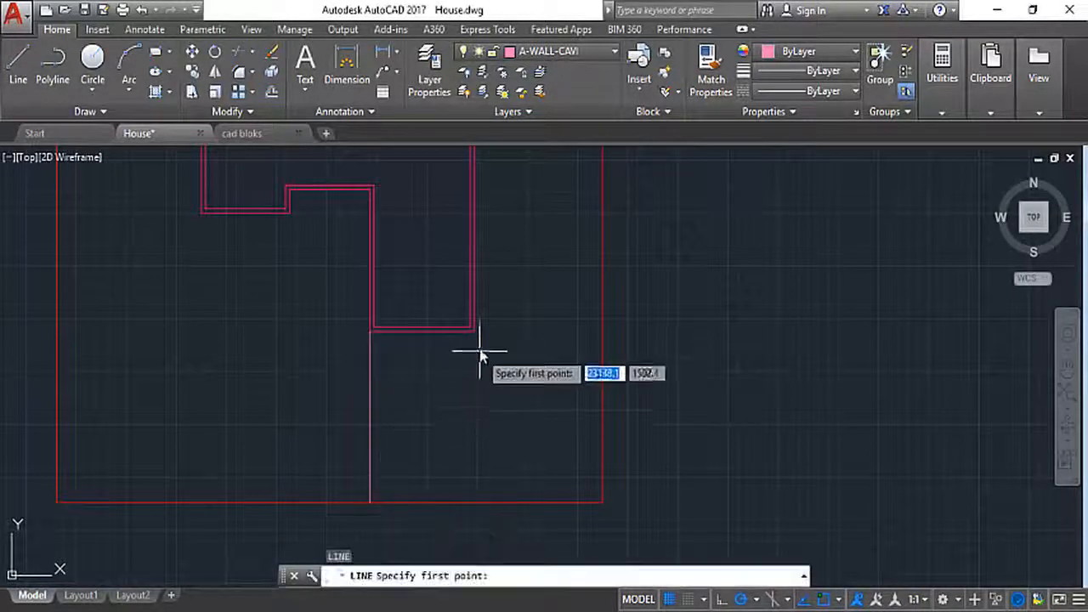
pyautogui.click(473, 331)
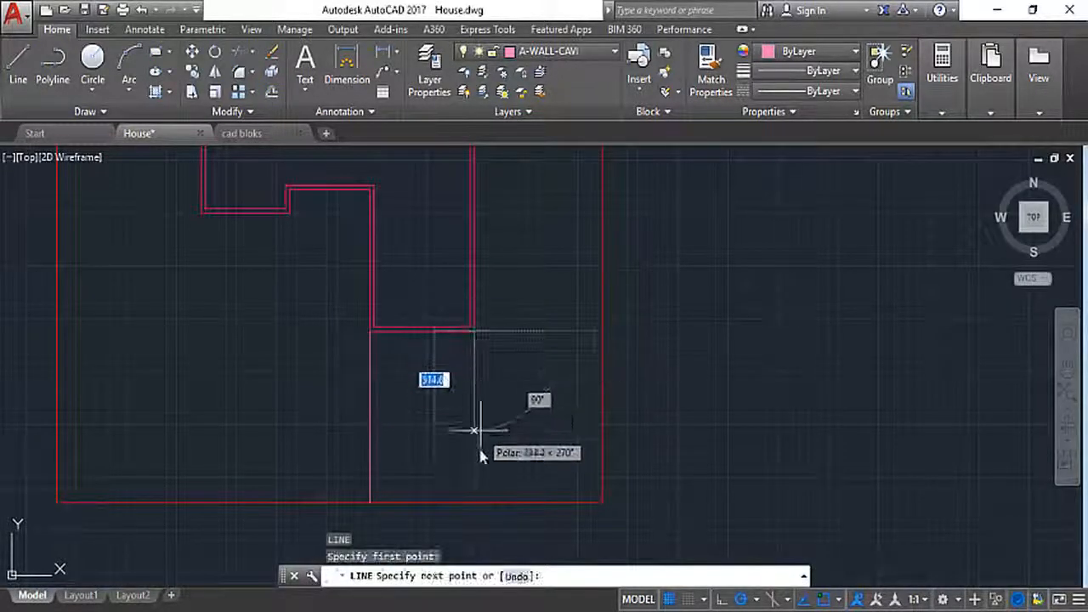
pyautogui.click(474, 501)
pyautogui.press('Escape')
pyautogui.scroll(-2, 537, 420)
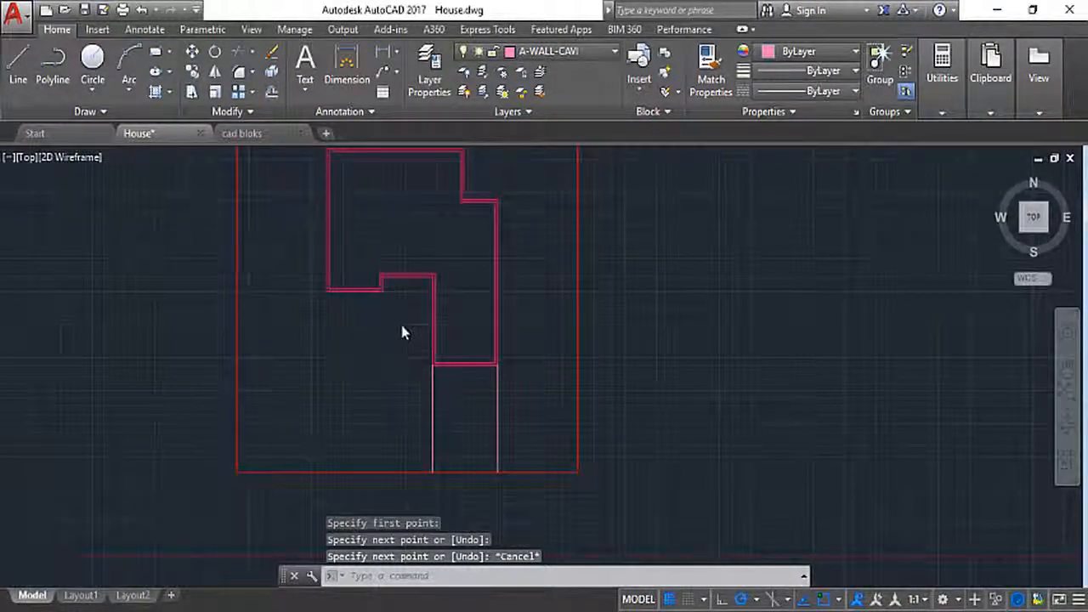
pyautogui.scroll(4, 402, 327)
pyautogui.scroll(-2, 392, 255)
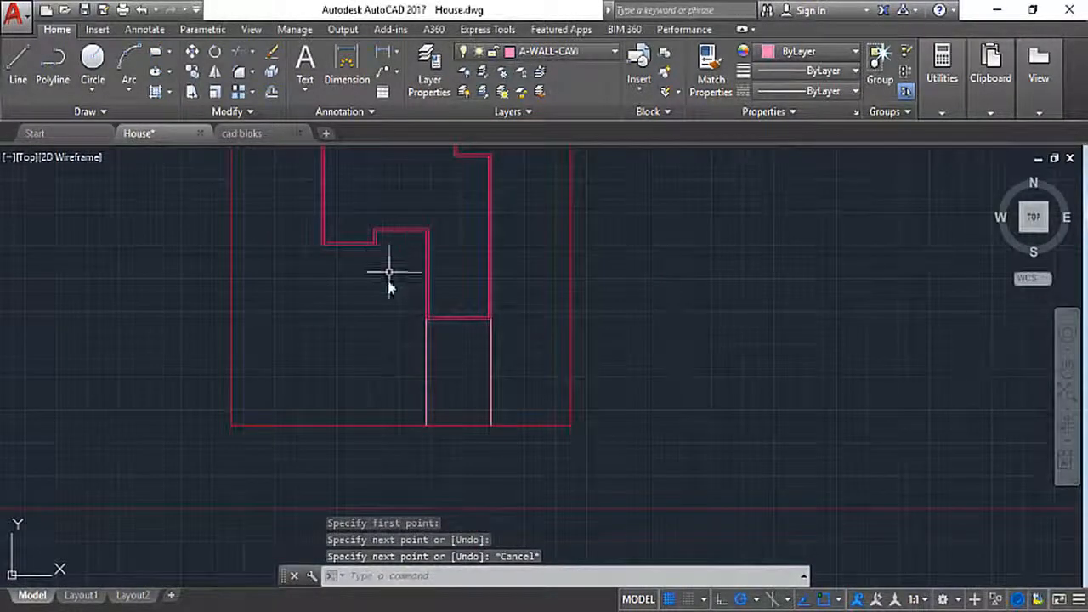
pyautogui.scroll(2, 390, 370)
pyautogui.click(18, 63)
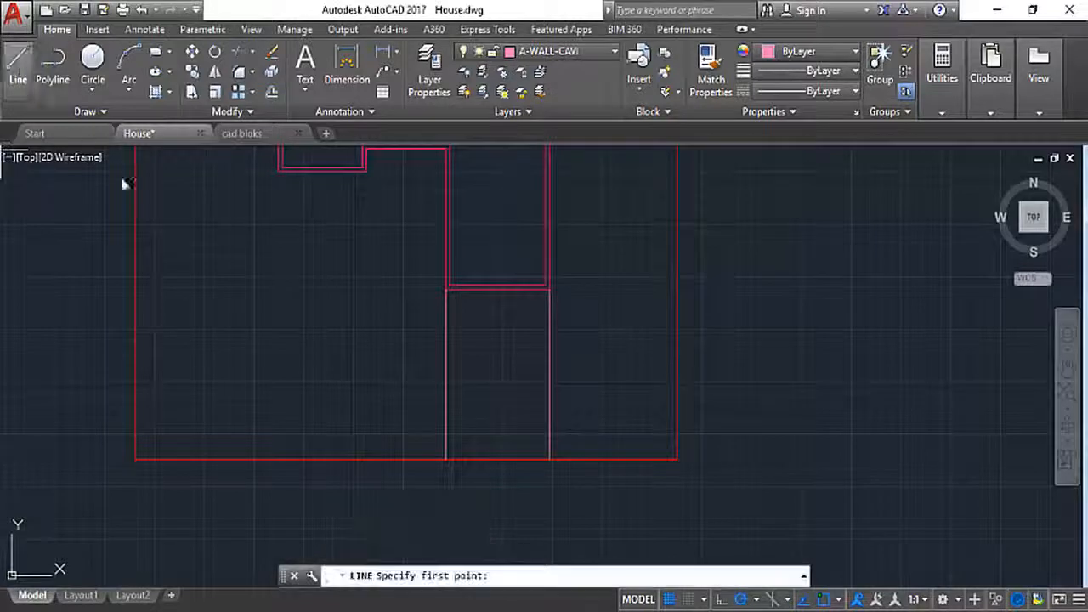
pyautogui.scroll(3, 372, 243)
pyautogui.scroll(-2, 378, 241)
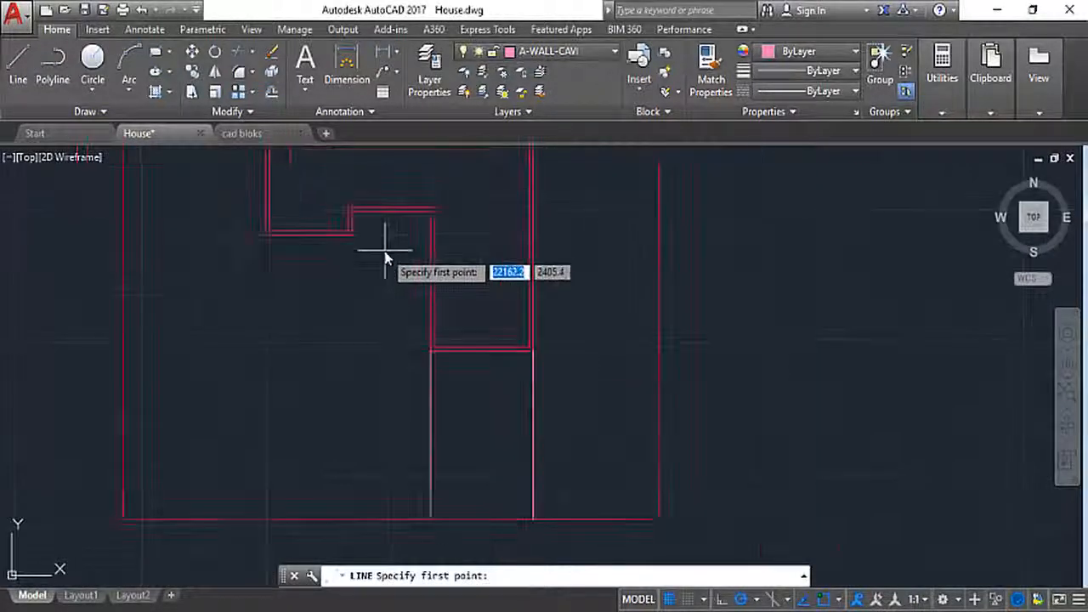
pyautogui.press('Escape')
pyautogui.scroll(2, 387, 221)
pyautogui.click(395, 224)
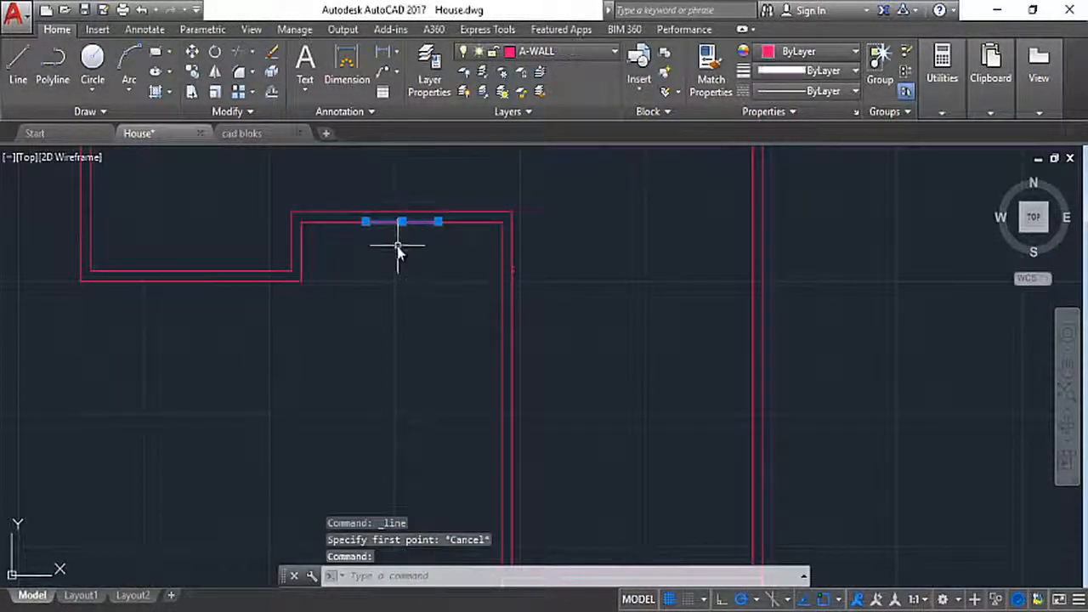
pyautogui.press('Escape')
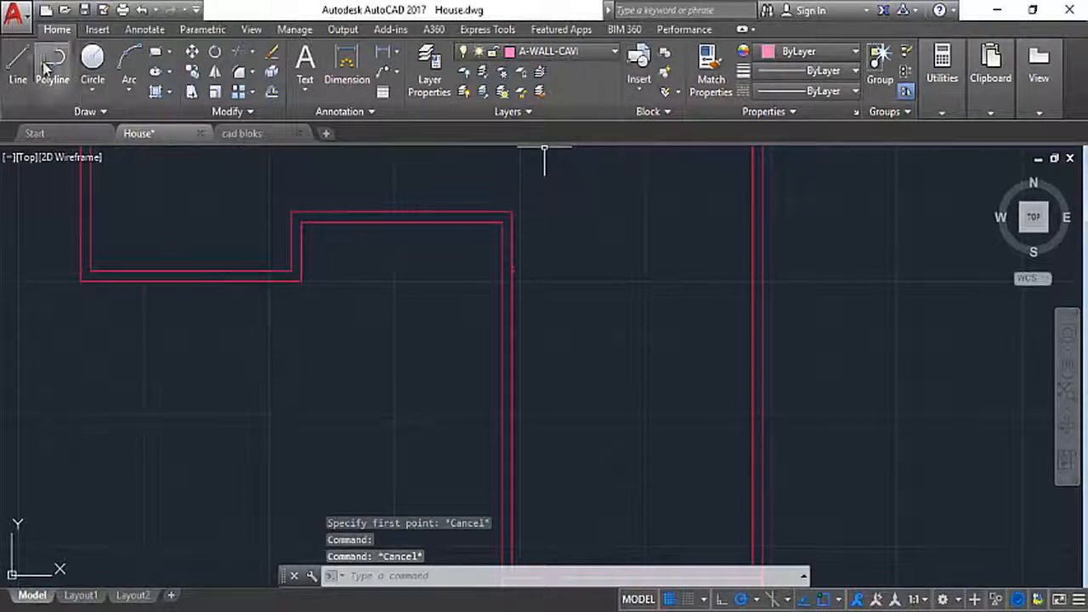
pyautogui.click(12, 70)
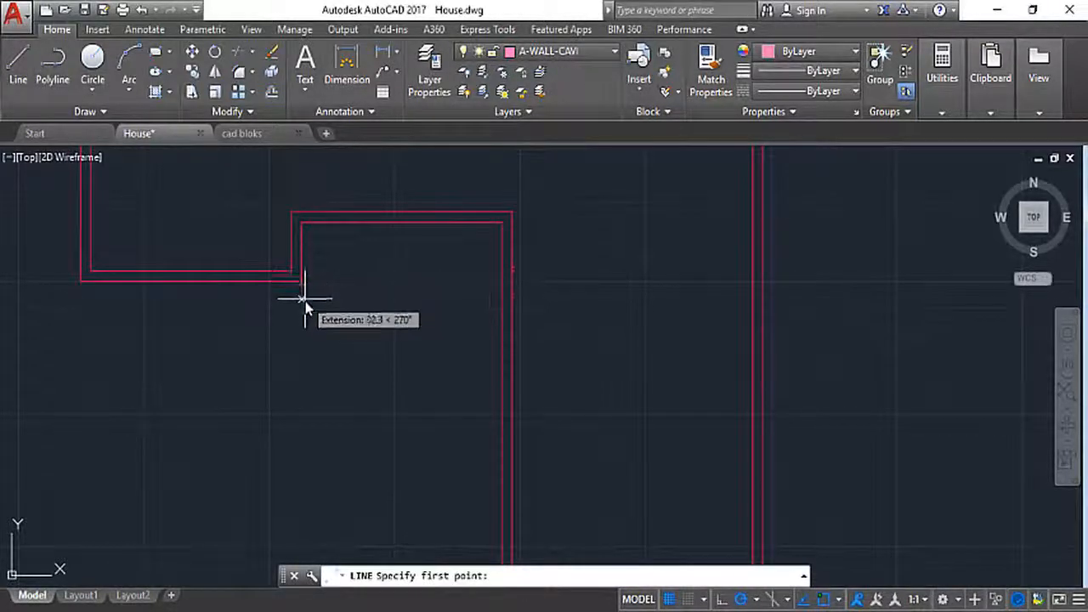
pyautogui.click(303, 281)
pyautogui.scroll(-4, 310, 285)
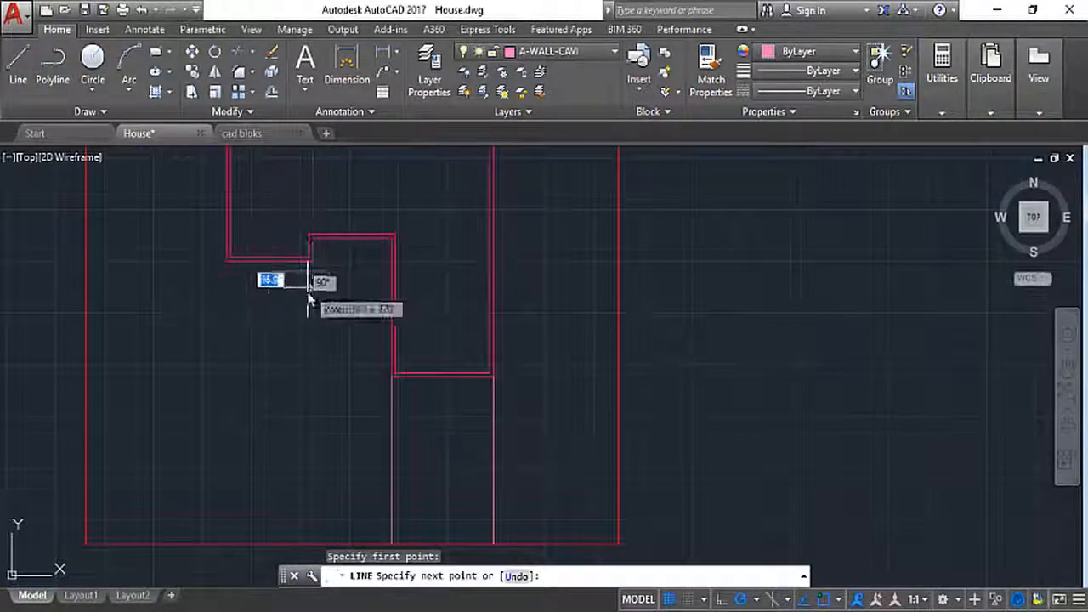
pyautogui.press('Escape')
pyautogui.scroll(2, 340, 251)
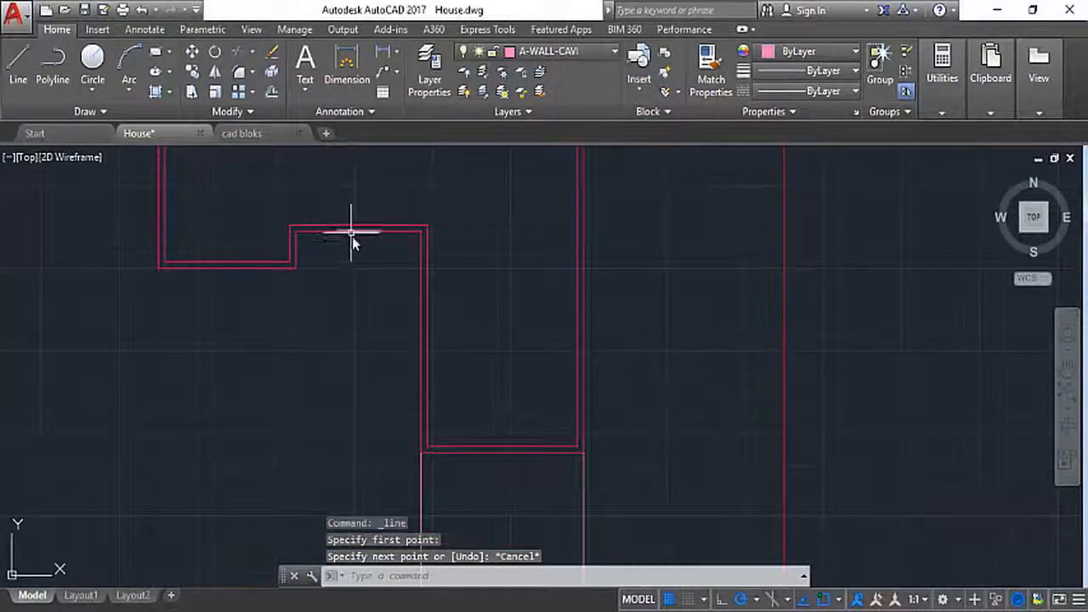
pyautogui.scroll(-4, 345, 340)
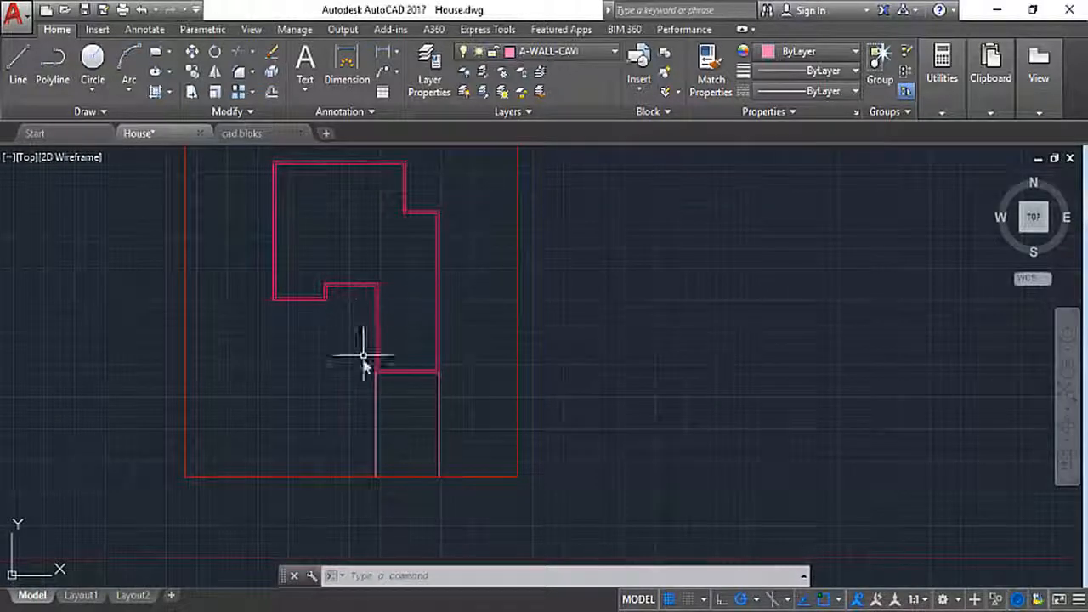
# - Draw a vertical line from the left end of the recessed wall's short outer segment down to the red boundary's lower edge
pyautogui.scroll(6, 350, 316)
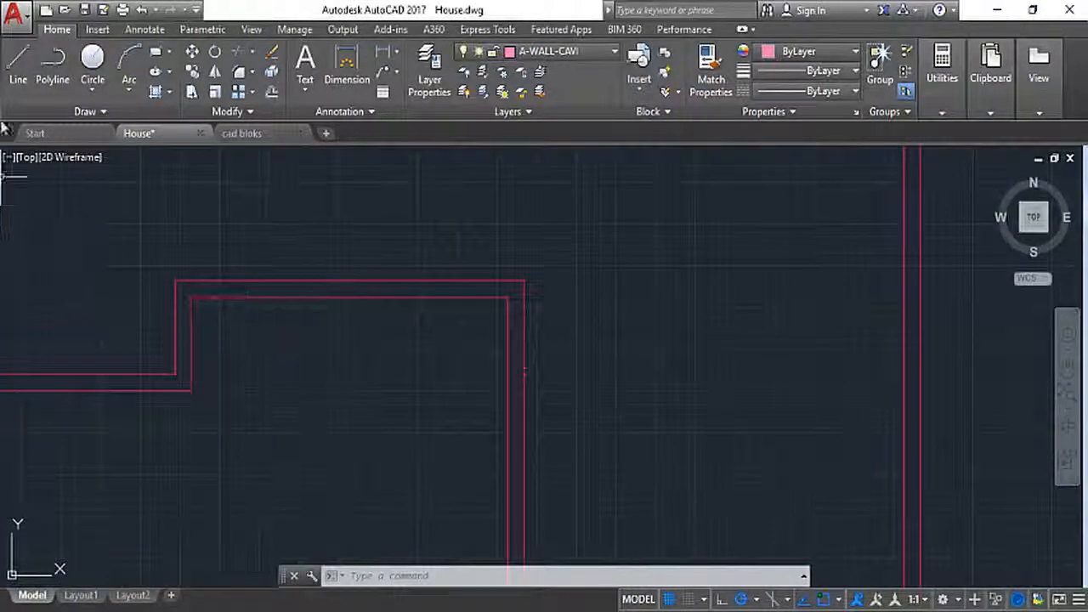
pyautogui.click(18, 64)
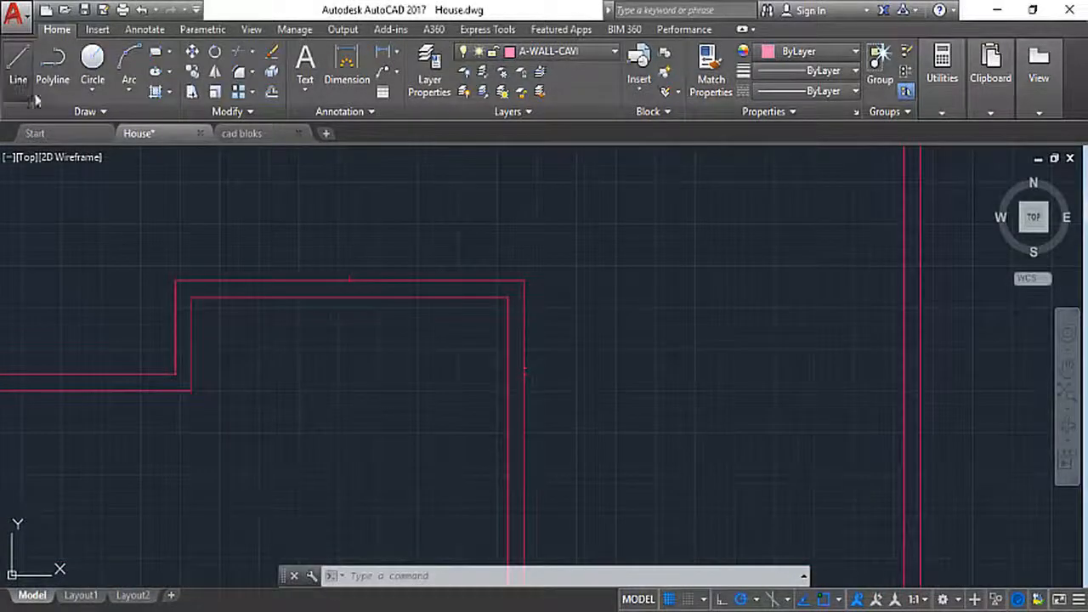
pyautogui.click(295, 297)
pyautogui.scroll(-3, 291, 302)
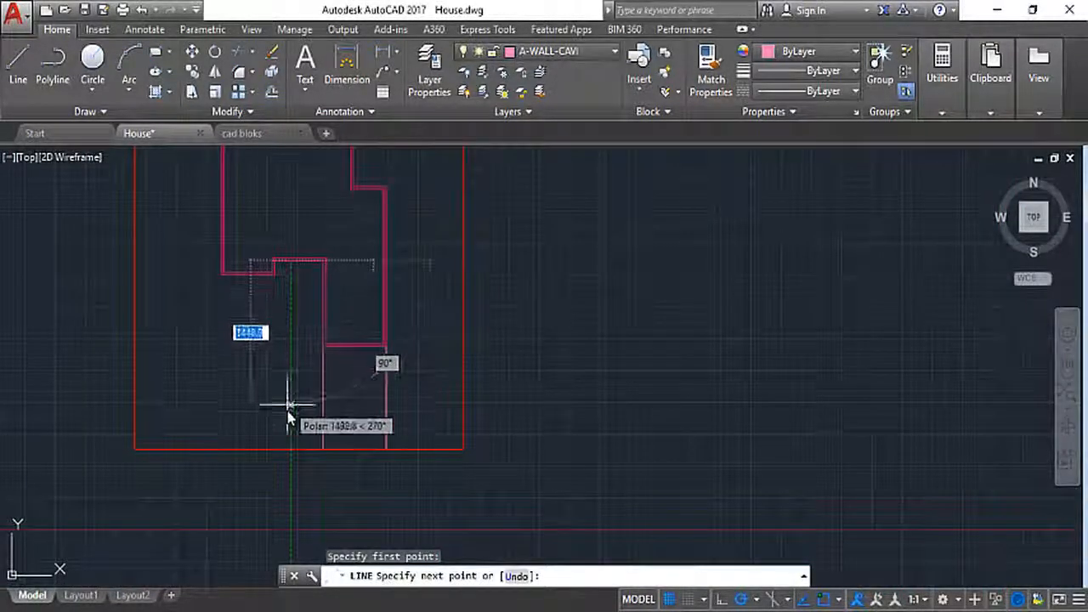
pyautogui.click(290, 447)
pyautogui.press('Escape')
# - Draw a parallel vertical line from the right end of the recessed wall's short segment down to the boundary's lower edge
pyautogui.scroll(2, 303, 281)
pyautogui.press('space')
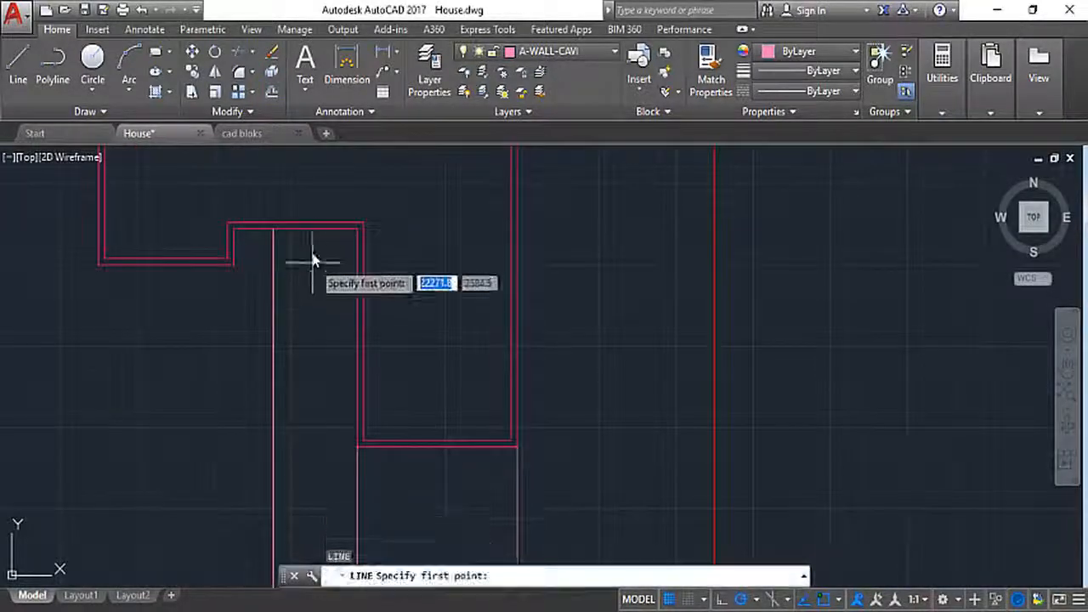
pyautogui.click(316, 230)
pyautogui.scroll(-2, 315, 291)
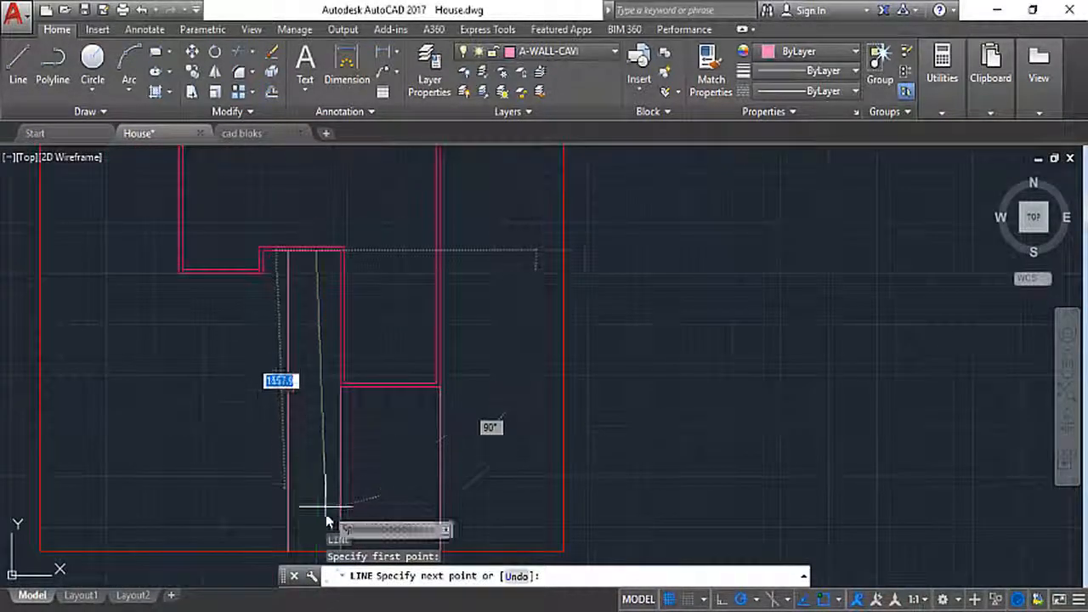
pyautogui.click(316, 550)
pyautogui.press('Escape')
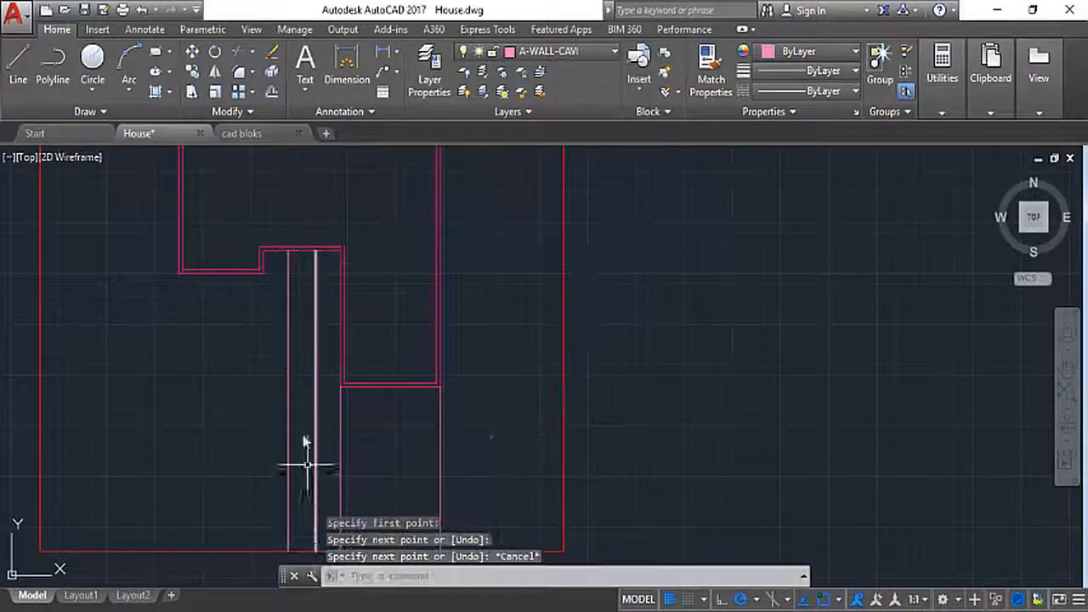
pyautogui.scroll(-2, 378, 237)
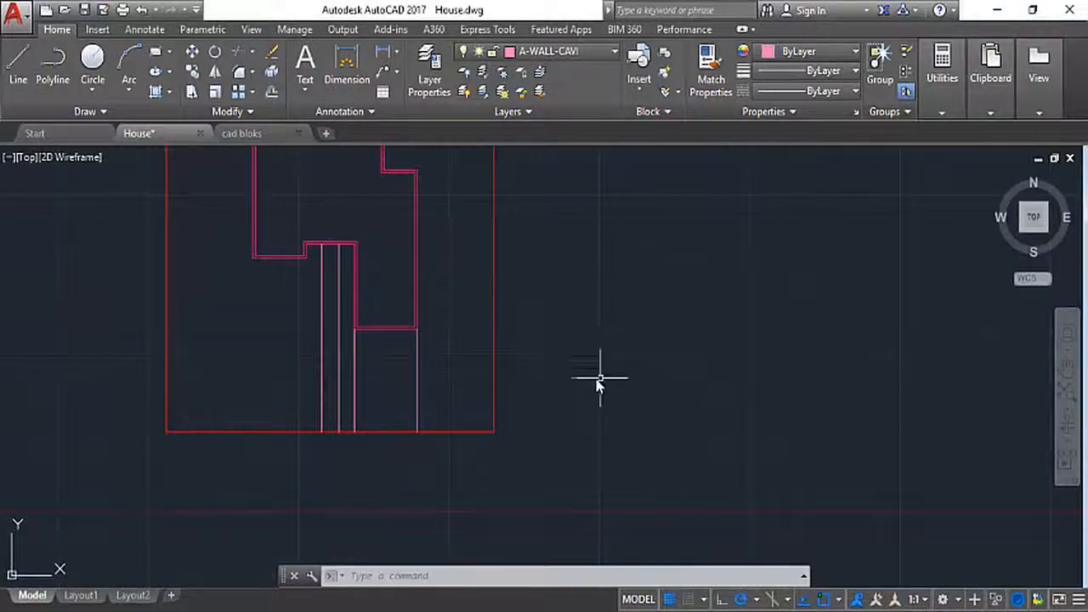
# - Hatch the narrow strip between the two vertical lines below the recessed wall with the AR-HBONE pattern
pyautogui.click(154, 94)
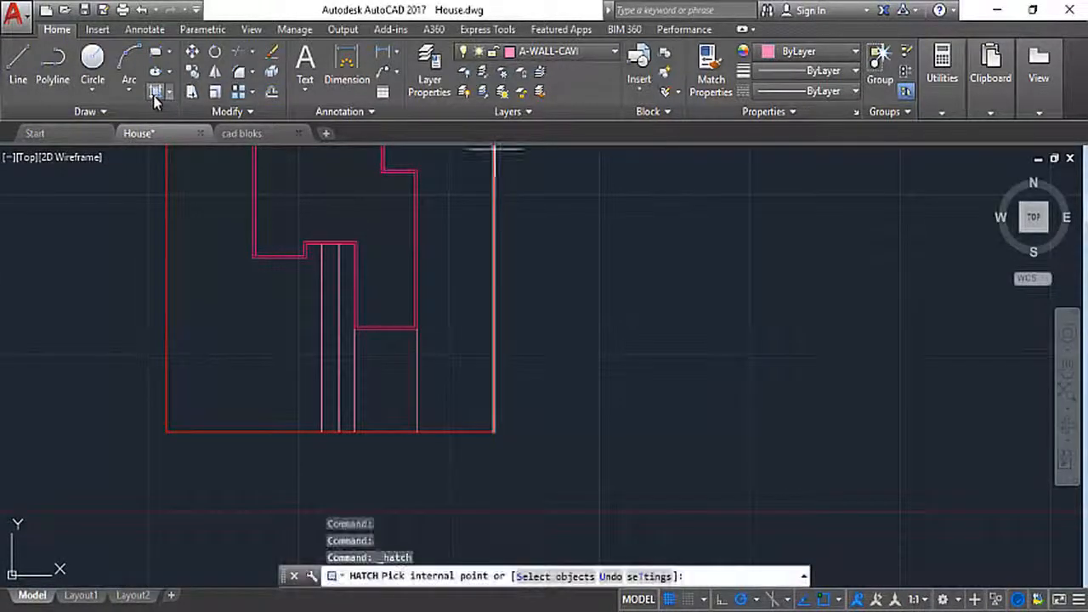
pyautogui.click(364, 75)
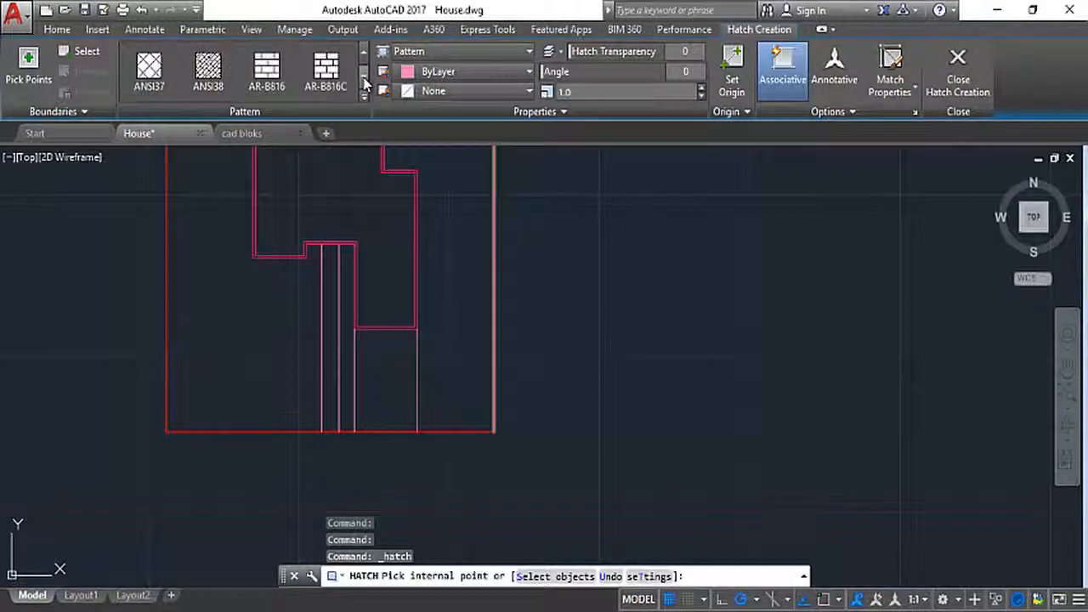
pyautogui.click(364, 76)
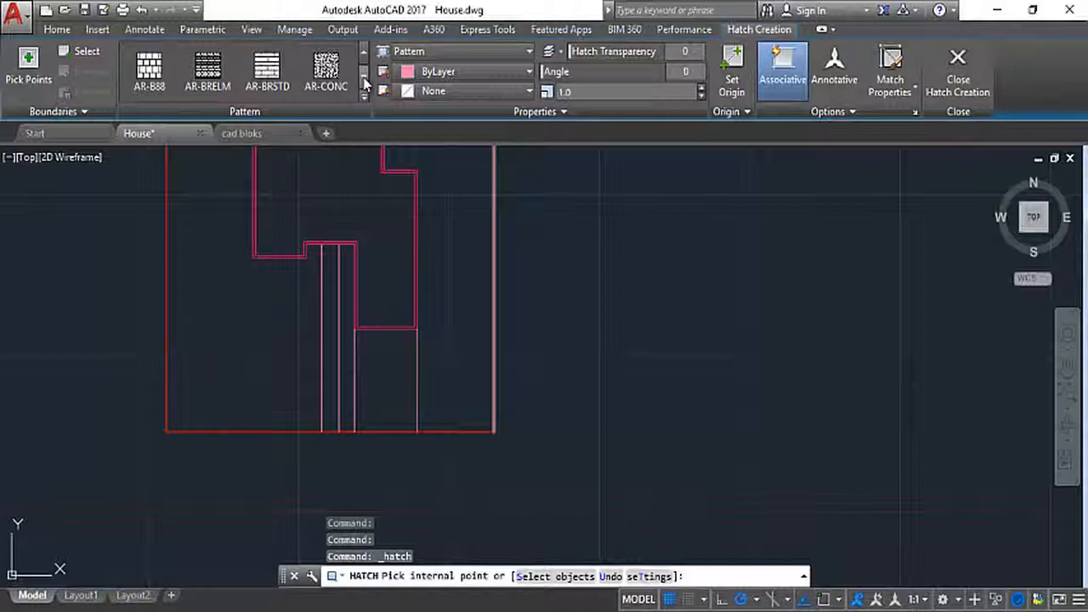
pyautogui.click(364, 75)
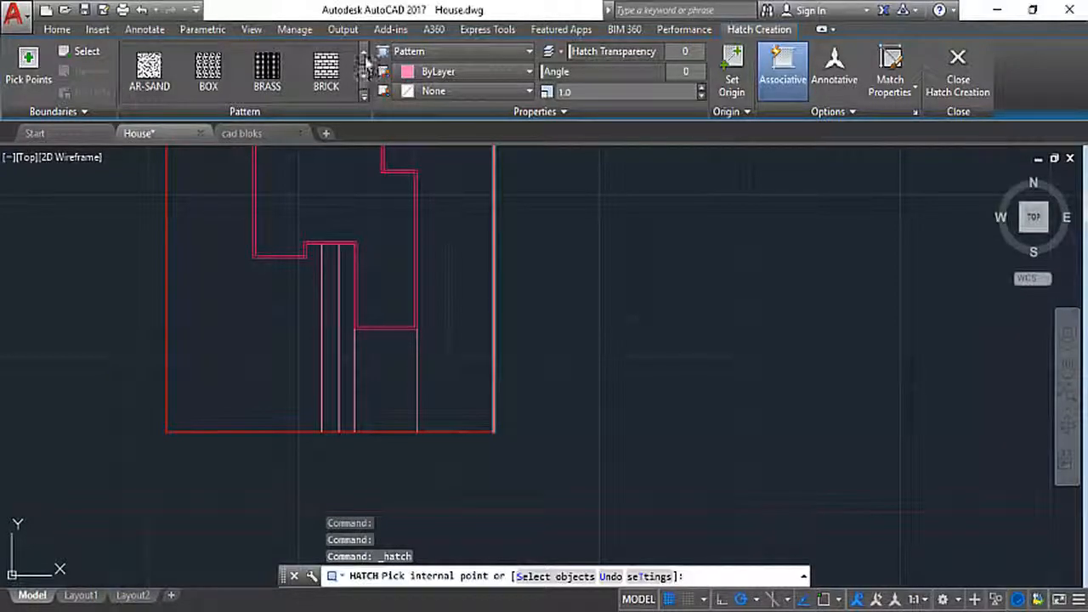
pyautogui.click(363, 52)
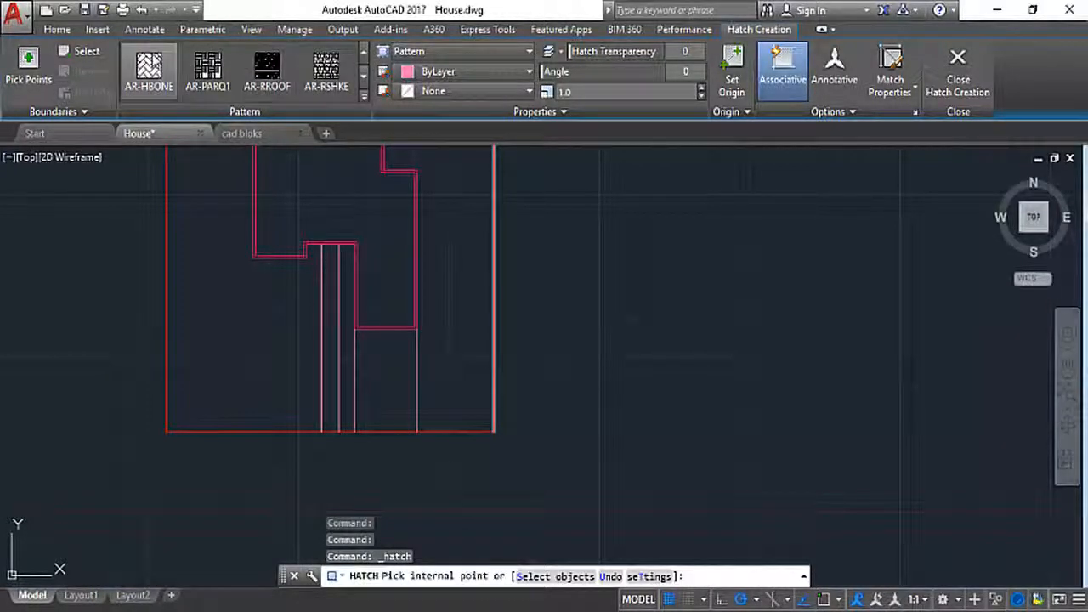
pyautogui.click(150, 68)
pyautogui.scroll(4, 311, 238)
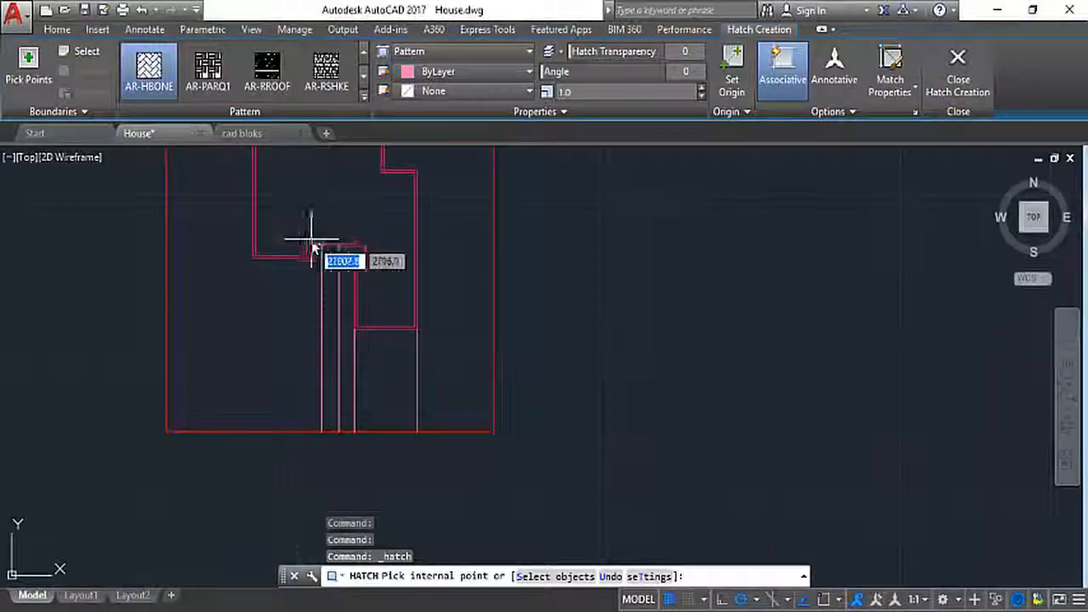
pyautogui.click(357, 298)
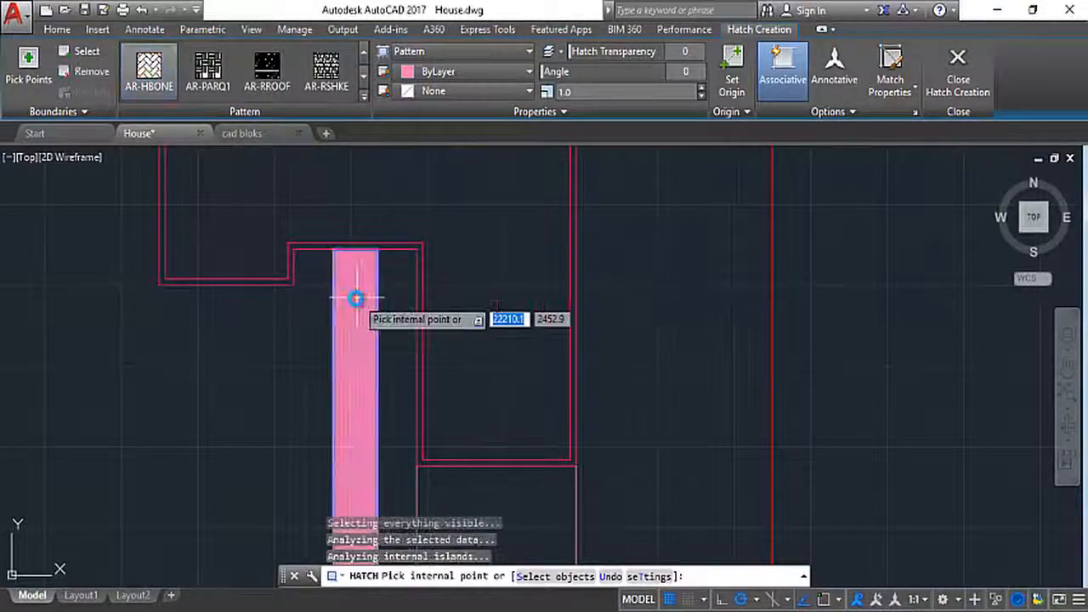
pyautogui.scroll(10, 344, 316)
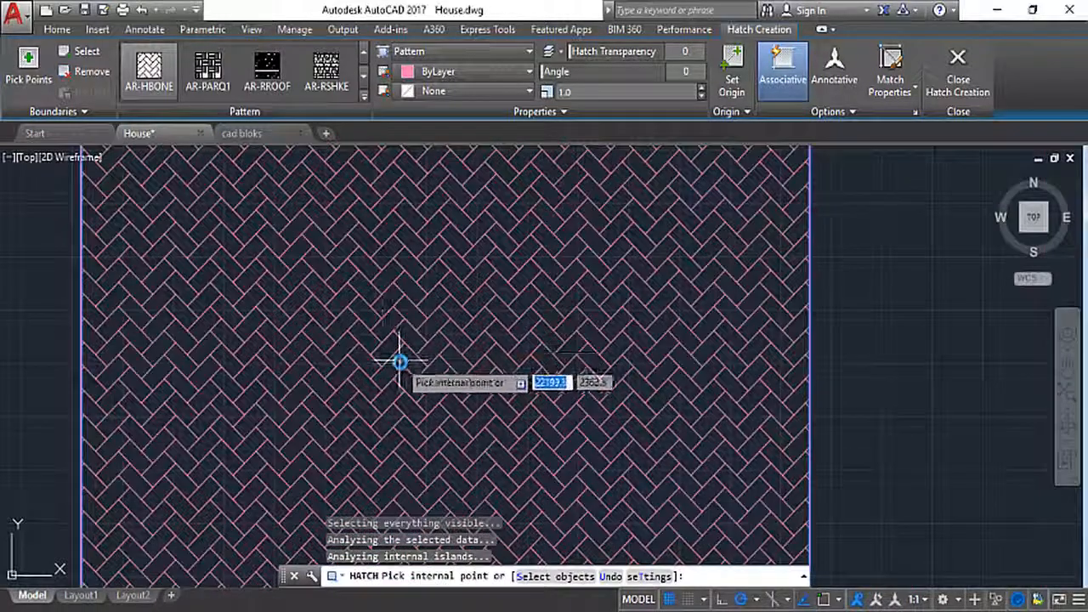
pyautogui.press('Return')
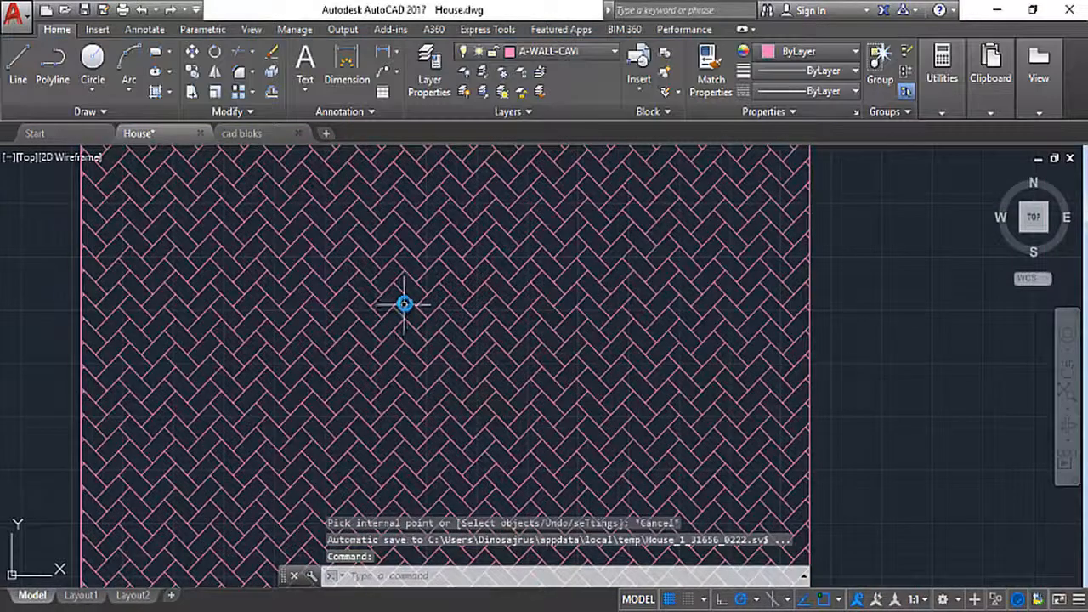
# - Set the pattern scale of the herringbone hatch on the path to 10
pyautogui.click(405, 299)
pyautogui.click(335, 271)
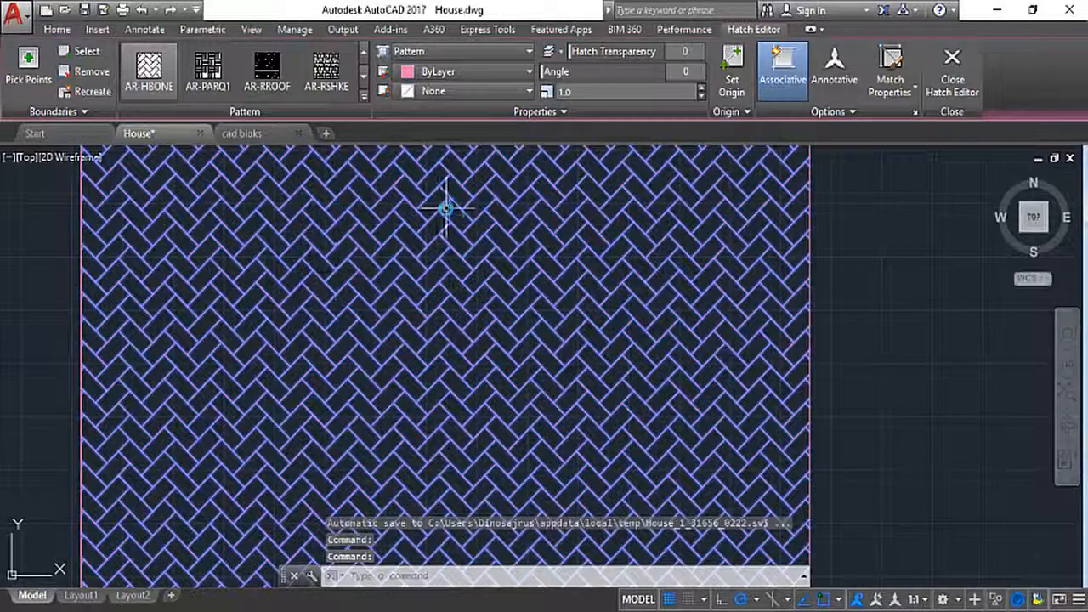
pyautogui.write('10')
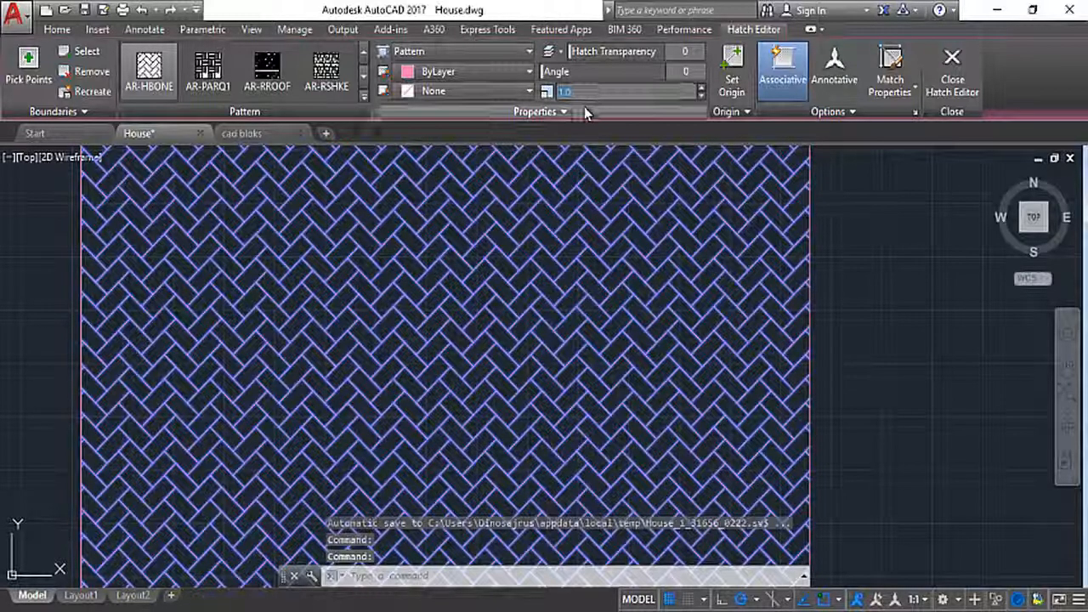
pyautogui.press('Return')
pyautogui.press('Escape')
pyautogui.press('Return')
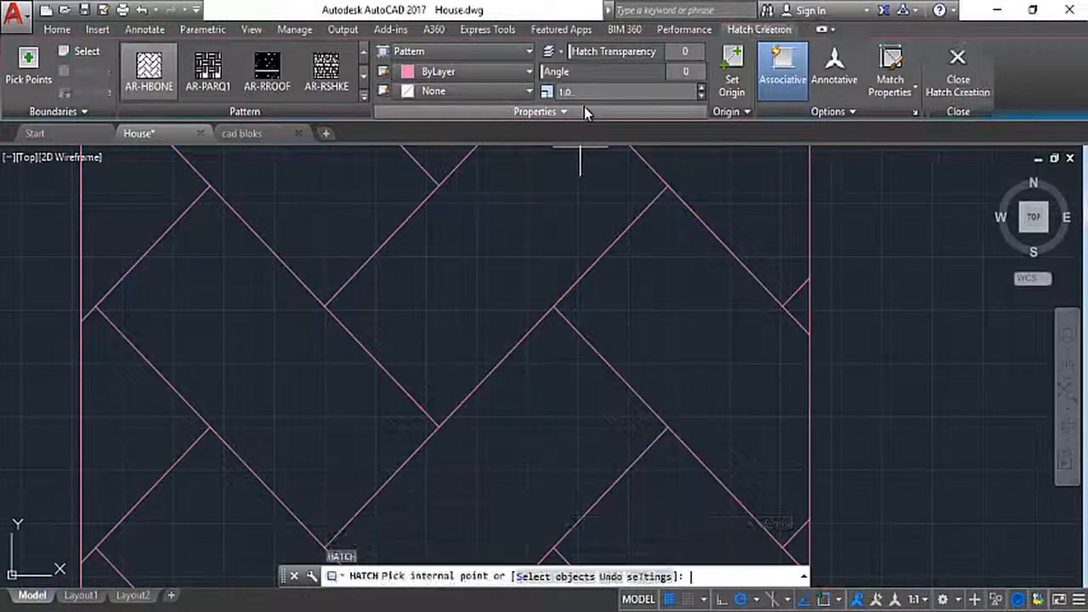
pyautogui.scroll(-12, 488, 289)
pyautogui.scroll(8, 504, 300)
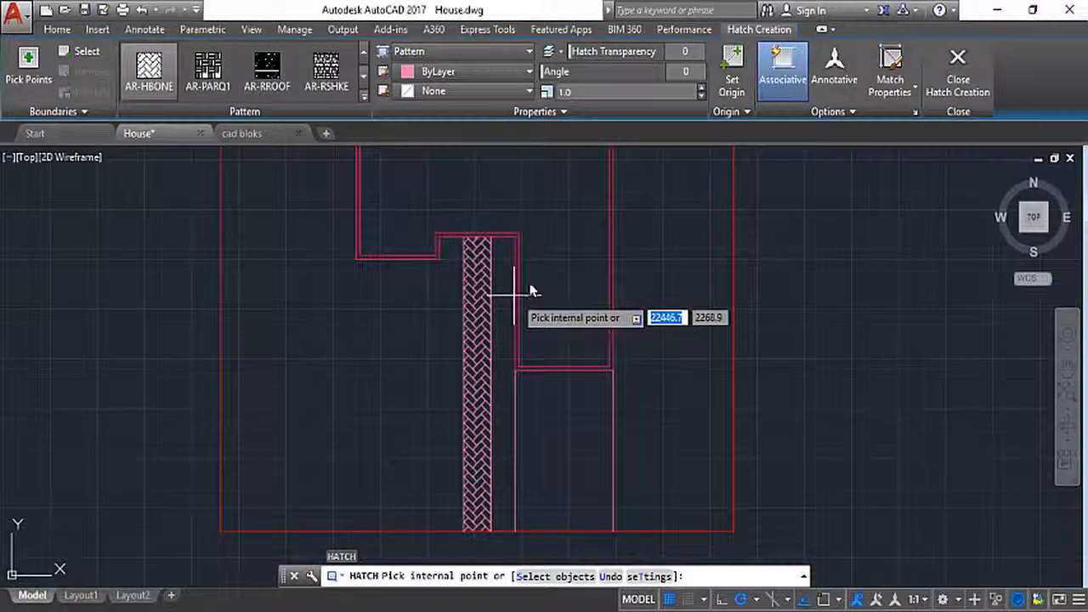
pyautogui.scroll(2, 480, 250)
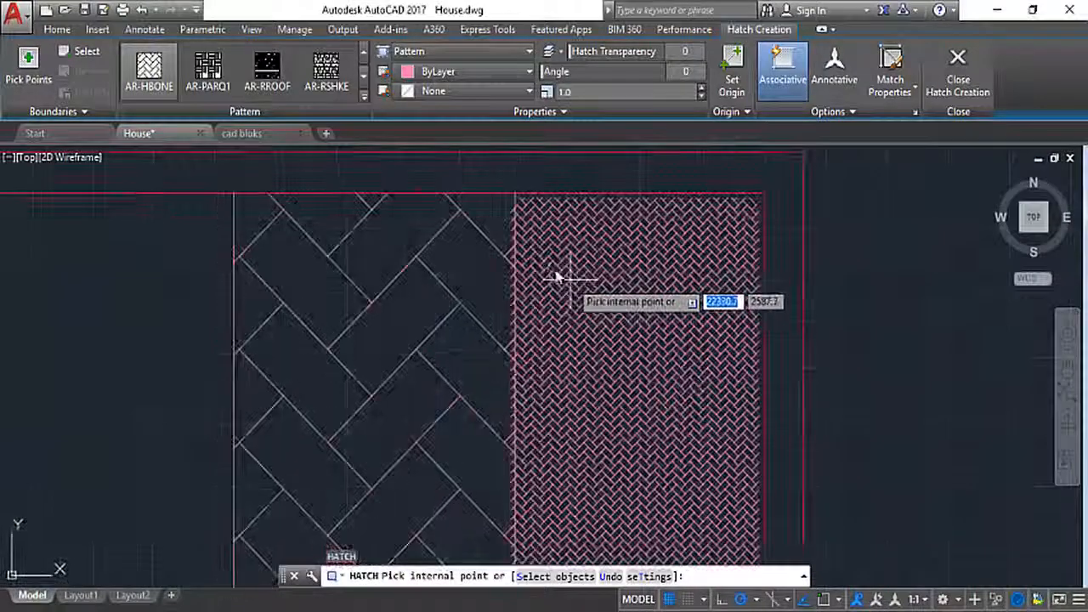
pyautogui.press('Escape')
# - Make A-WALL-PATT the current layer and draw a short horizontal sample line in the open area beside the hatched path
pyautogui.scroll(-9, 479, 241)
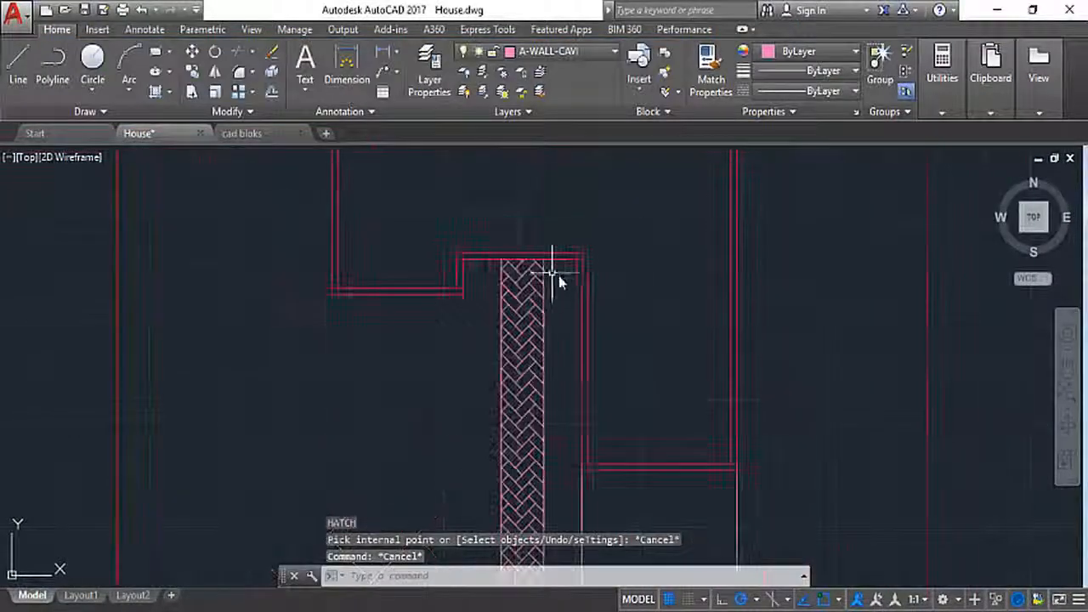
pyautogui.scroll(-2, 748, 438)
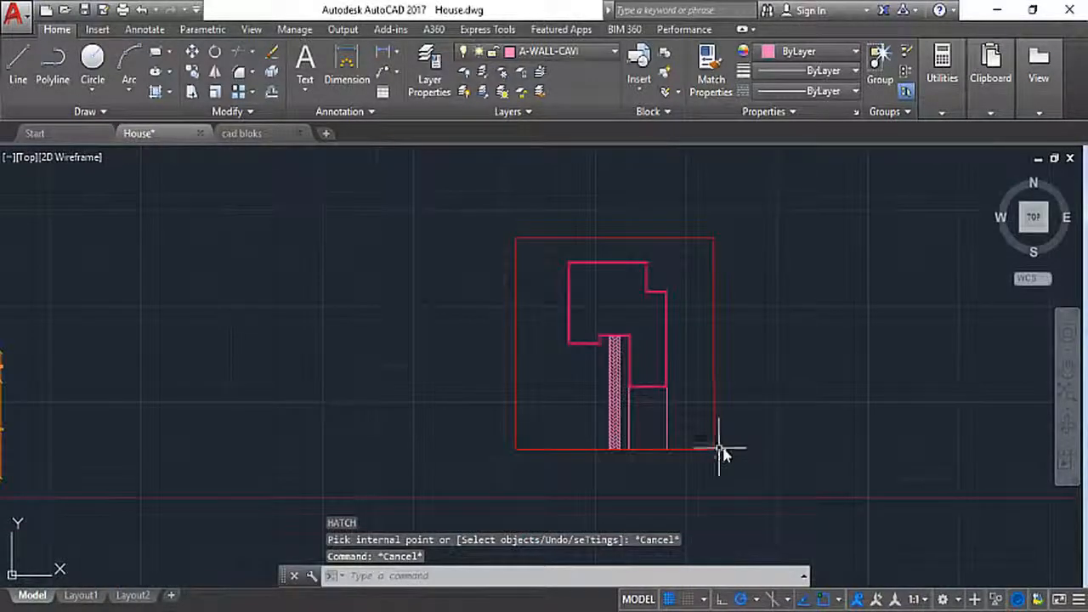
pyautogui.scroll(2, 740, 274)
pyautogui.scroll(-2, 740, 275)
pyautogui.scroll(2, 704, 391)
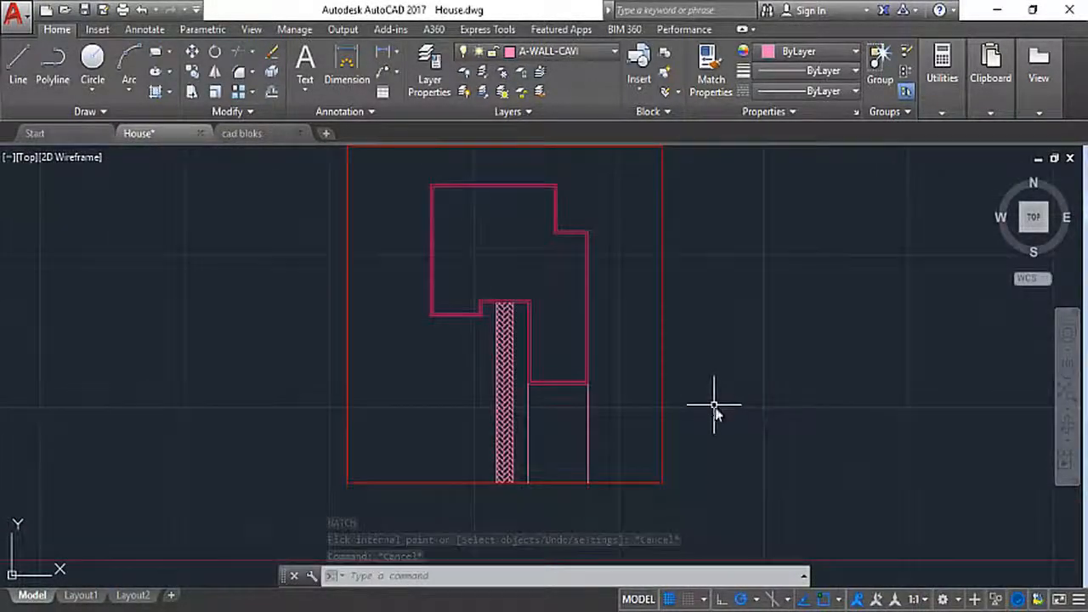
pyautogui.click(539, 55)
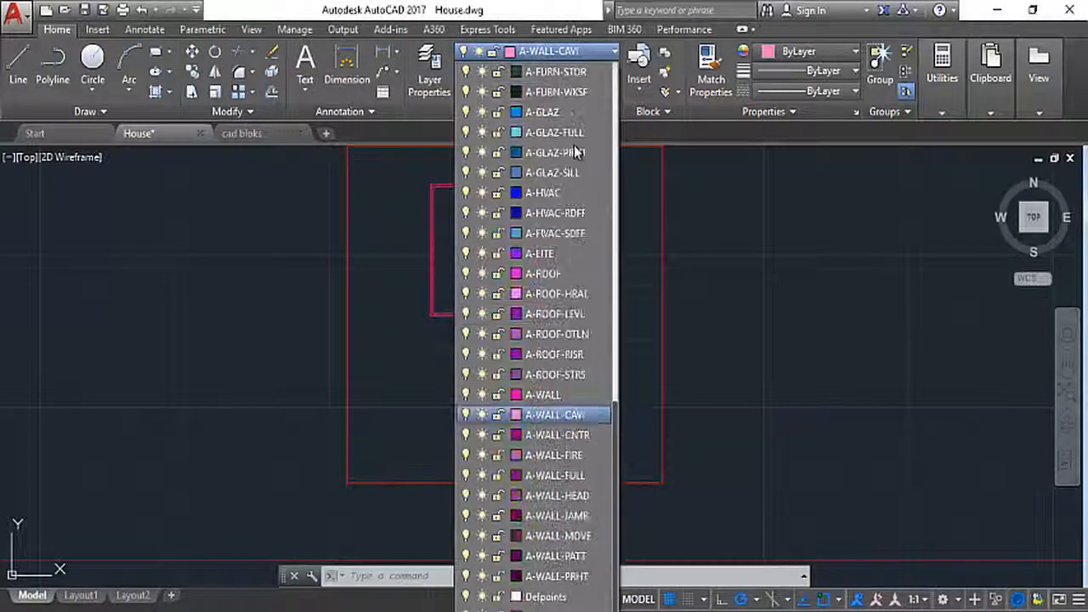
pyautogui.click(592, 555)
pyautogui.click(18, 63)
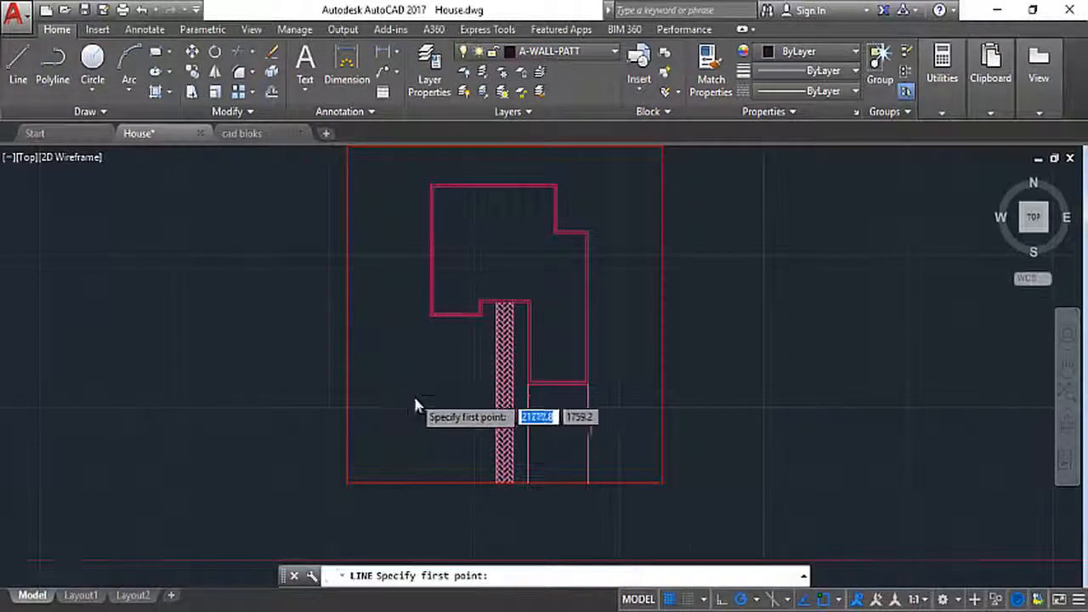
pyautogui.scroll(2, 416, 406)
pyautogui.click(417, 429)
pyautogui.press('Escape')
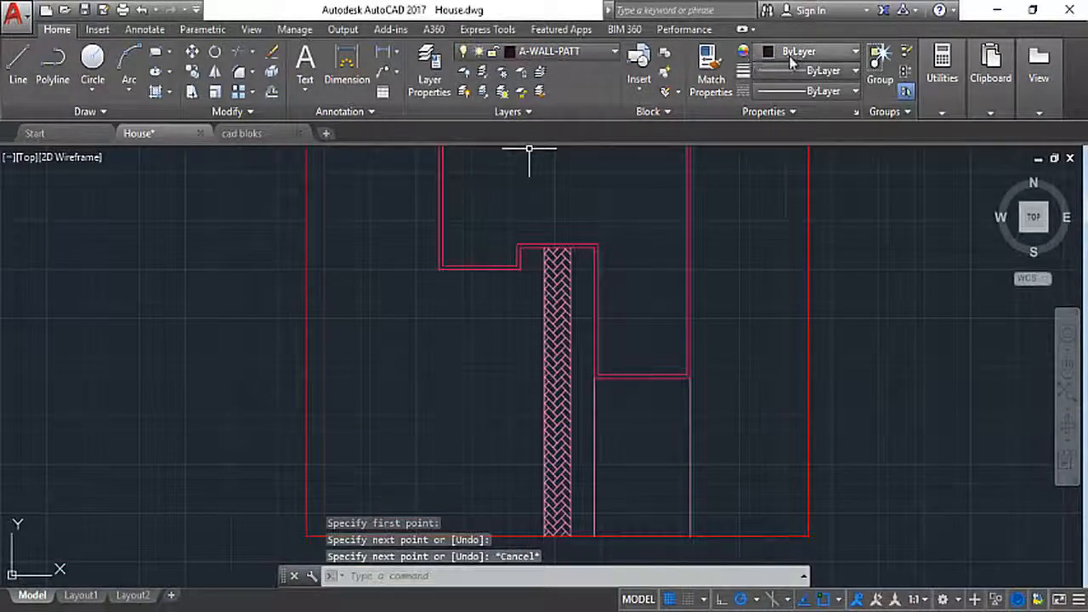
# - Match the properties of the short sample line onto the hatched path and the vertical lines below the house
pyautogui.click(711, 75)
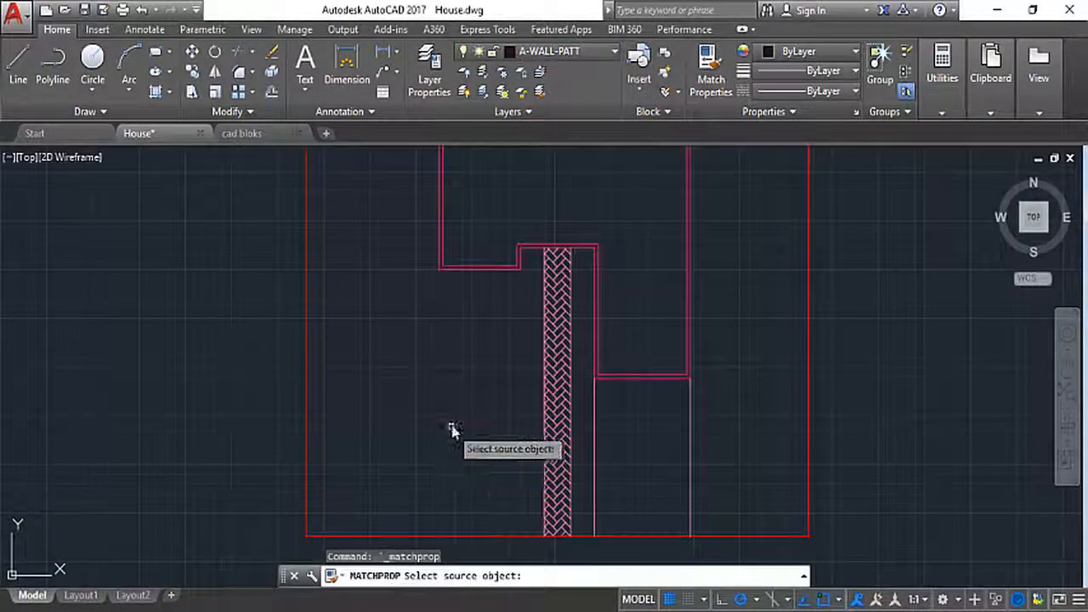
pyautogui.click(443, 422)
pyautogui.click(721, 466)
pyautogui.click(541, 442)
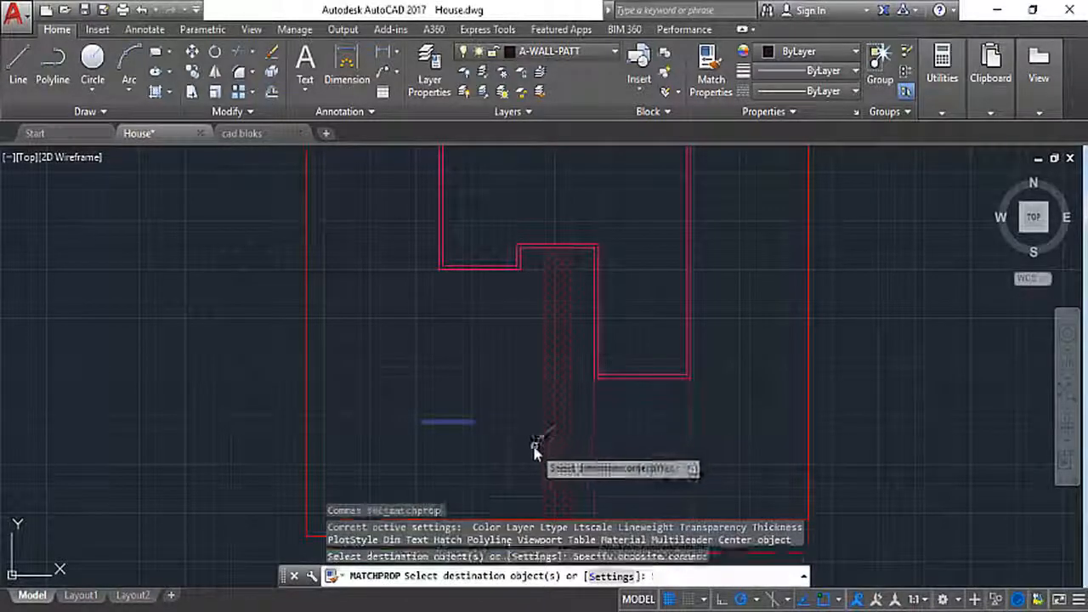
pyautogui.press('Escape')
# - Erase the short sample line beside the hatched path
pyautogui.click(490, 456)
pyautogui.click(417, 382)
pyautogui.press('Delete')
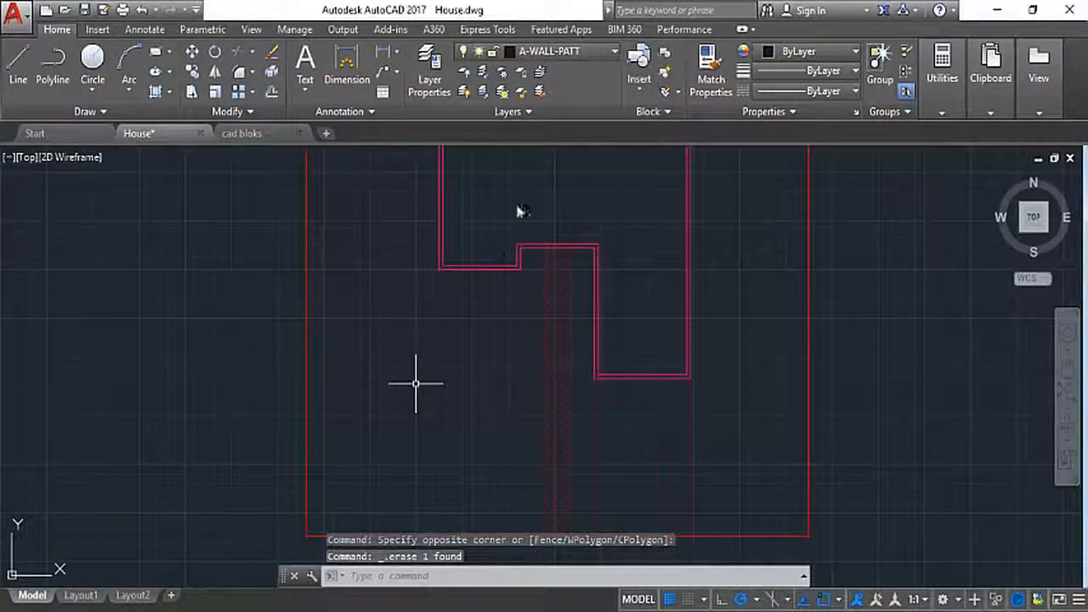
# - Make A-WALL-FULL the current layer and try to fill the band between the house's double wall lines with a SOLID hatch
pyautogui.click(578, 52)
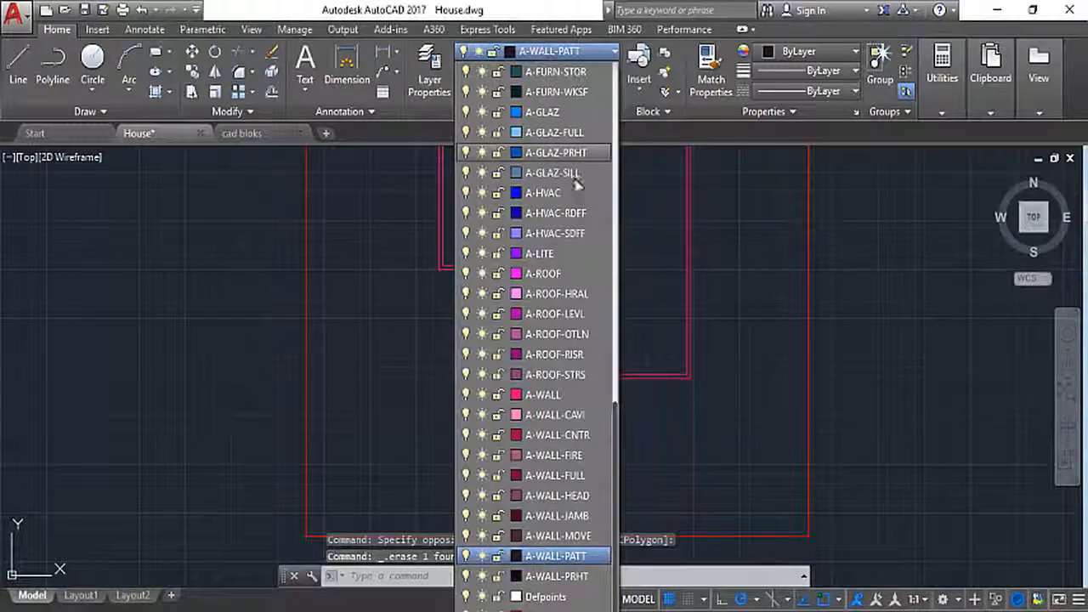
pyautogui.click(555, 475)
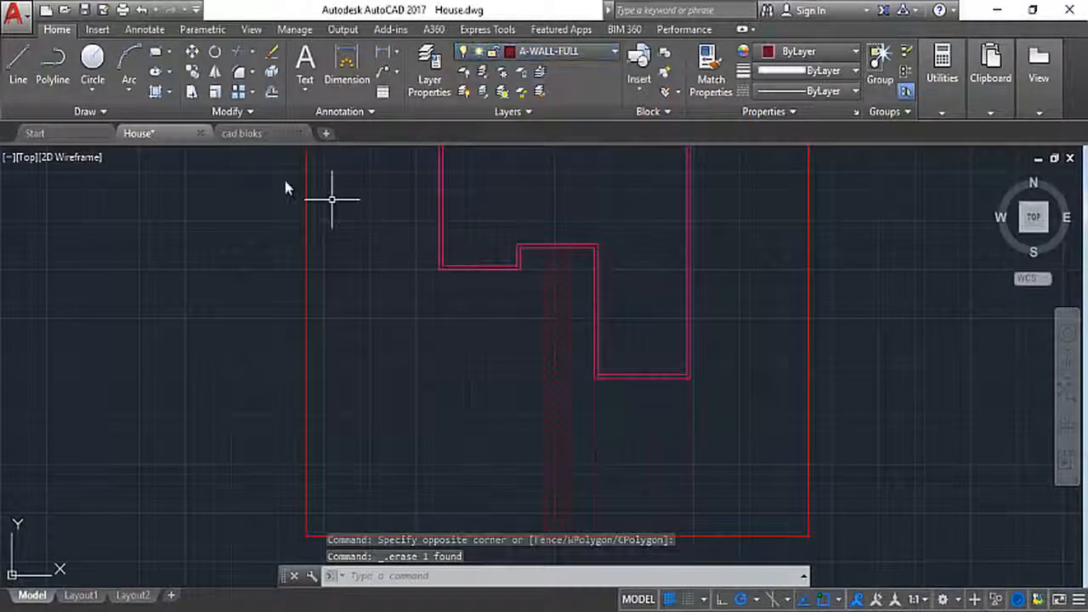
pyautogui.click(155, 93)
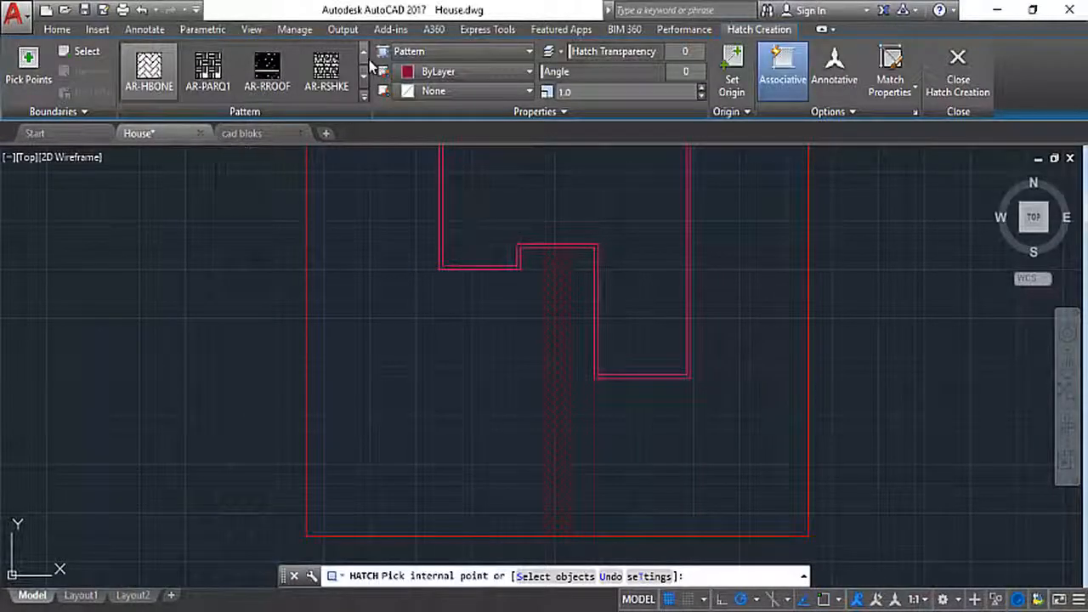
pyautogui.scroll(5, 371, 66)
pyautogui.click(148, 68)
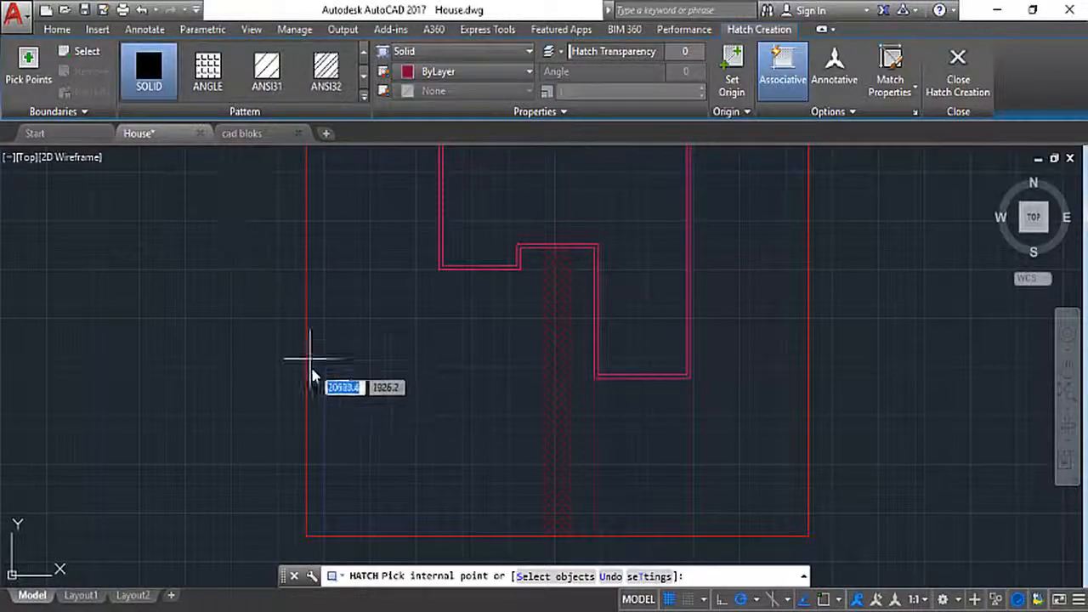
pyautogui.scroll(-4, 312, 374)
pyautogui.scroll(6, 384, 250)
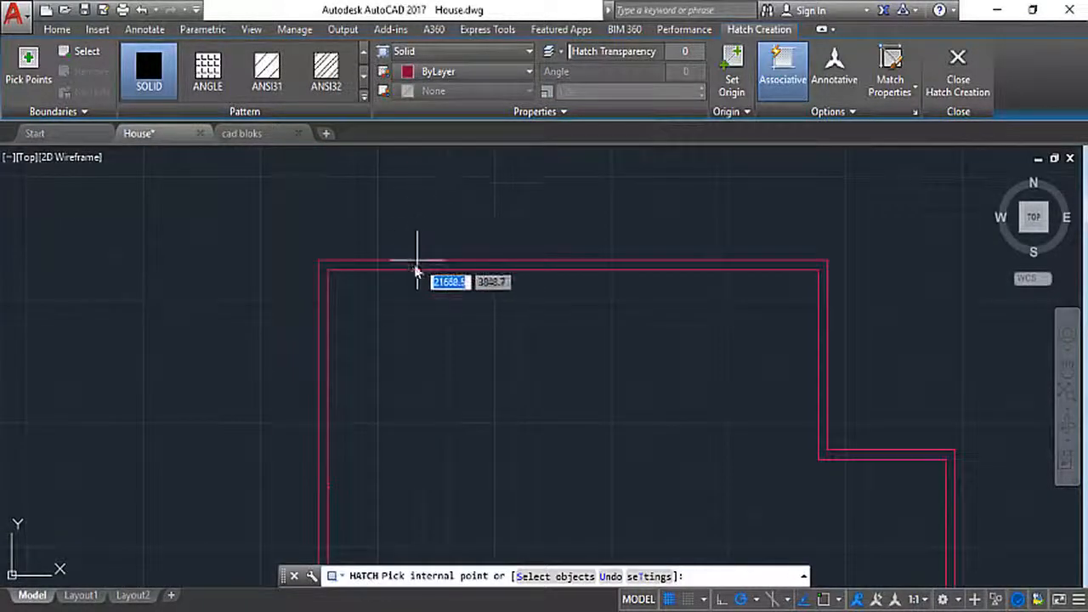
pyautogui.click(413, 267)
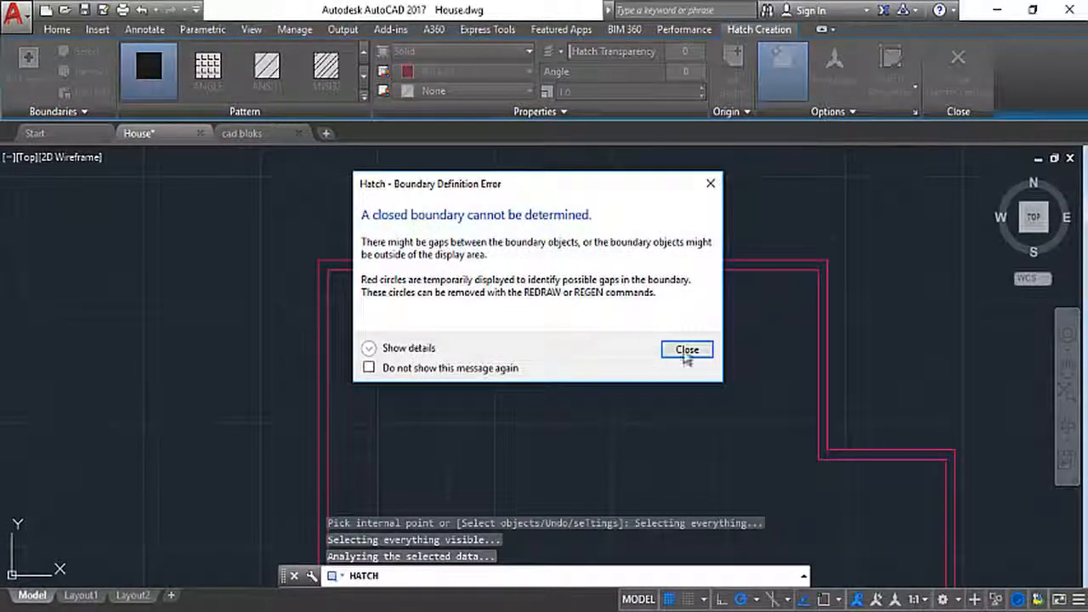
pyautogui.click(687, 349)
# - Fill the band between the house's inner and outer wall lines with the SOLID hatch
pyautogui.scroll(-3, 430, 273)
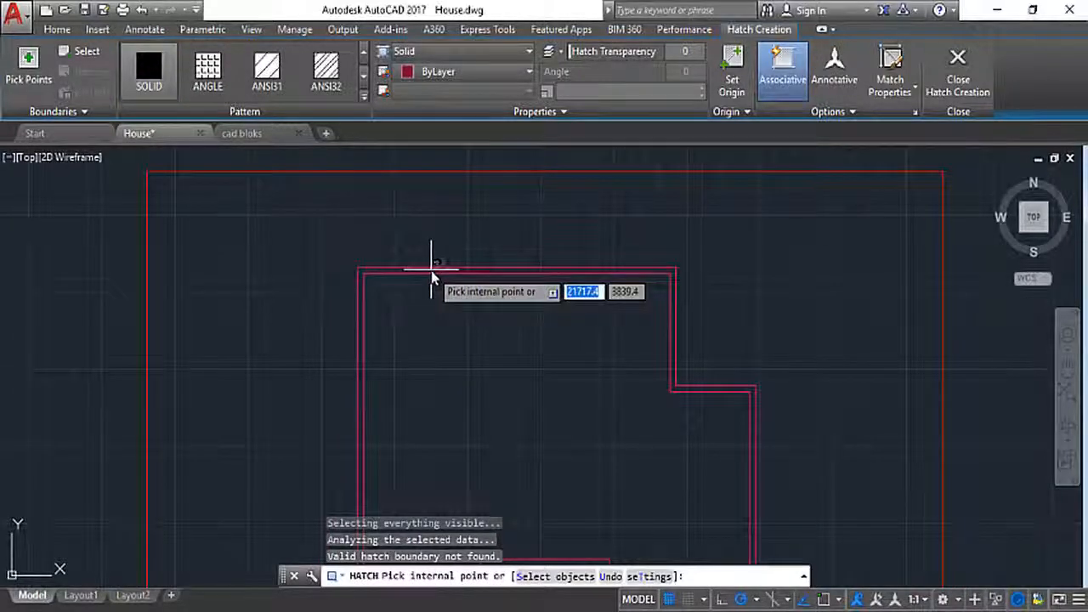
pyautogui.click(432, 272)
pyautogui.press('Escape')
pyautogui.press('Escape')
pyautogui.press('Escape')
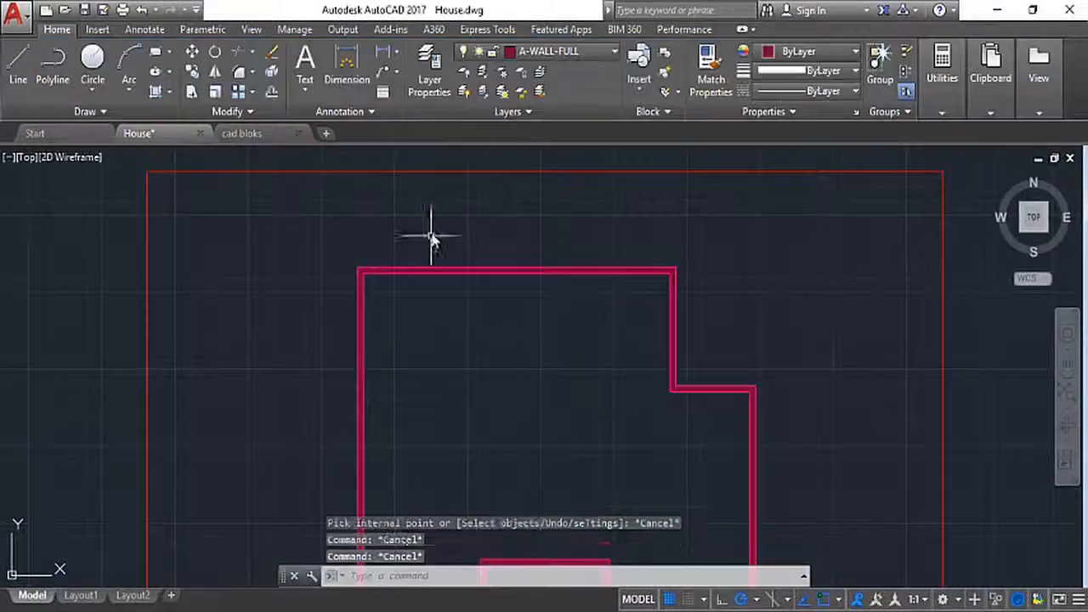
# - Switch to the cad bloks drawing and look through its row of tree and plant symbols
pyautogui.scroll(-4, 431, 235)
pyautogui.scroll(-2, 616, 375)
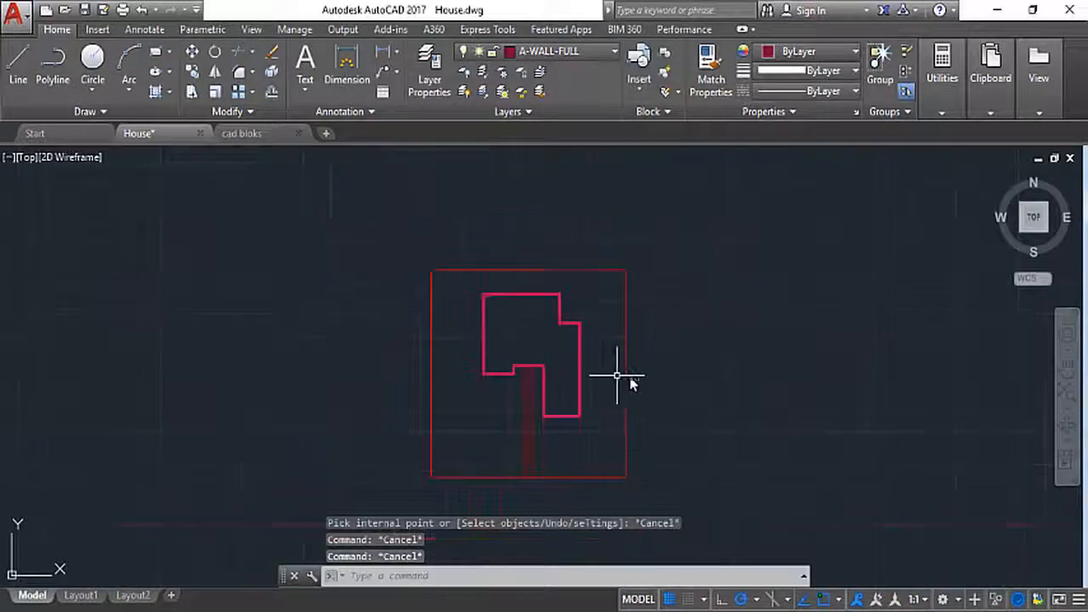
pyautogui.scroll(2, 602, 365)
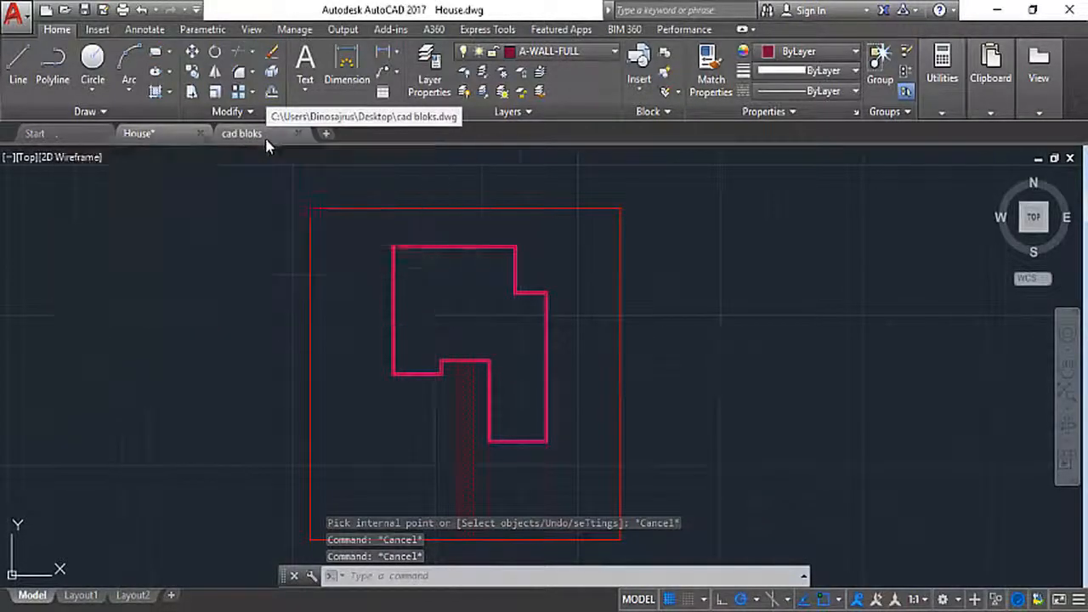
pyautogui.click(266, 143)
pyautogui.scroll(8, 209, 336)
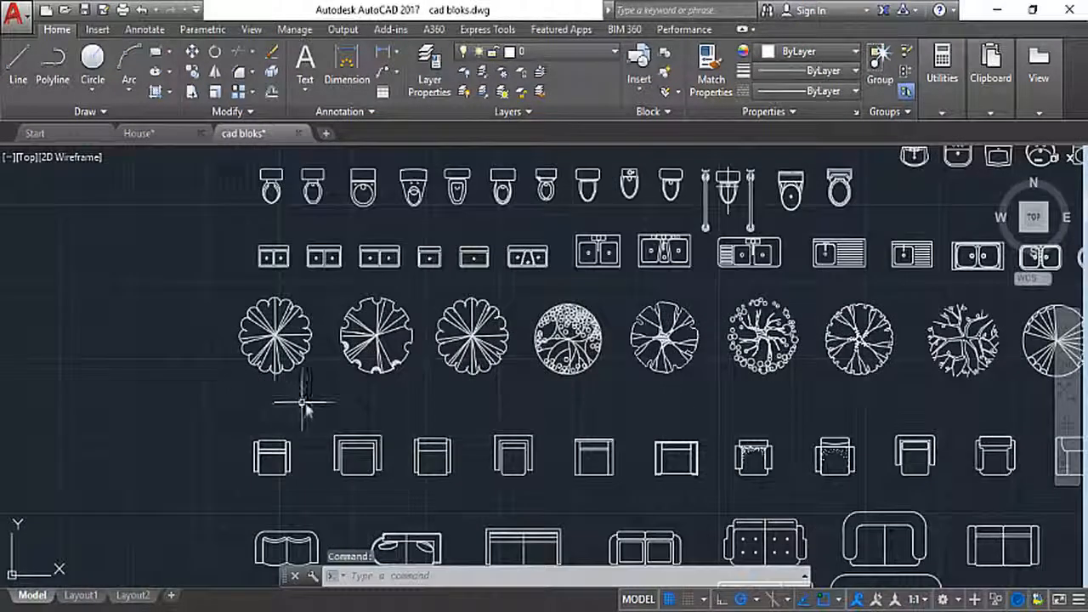
pyautogui.scroll(-2, 212, 368)
pyautogui.scroll(-4, 199, 364)
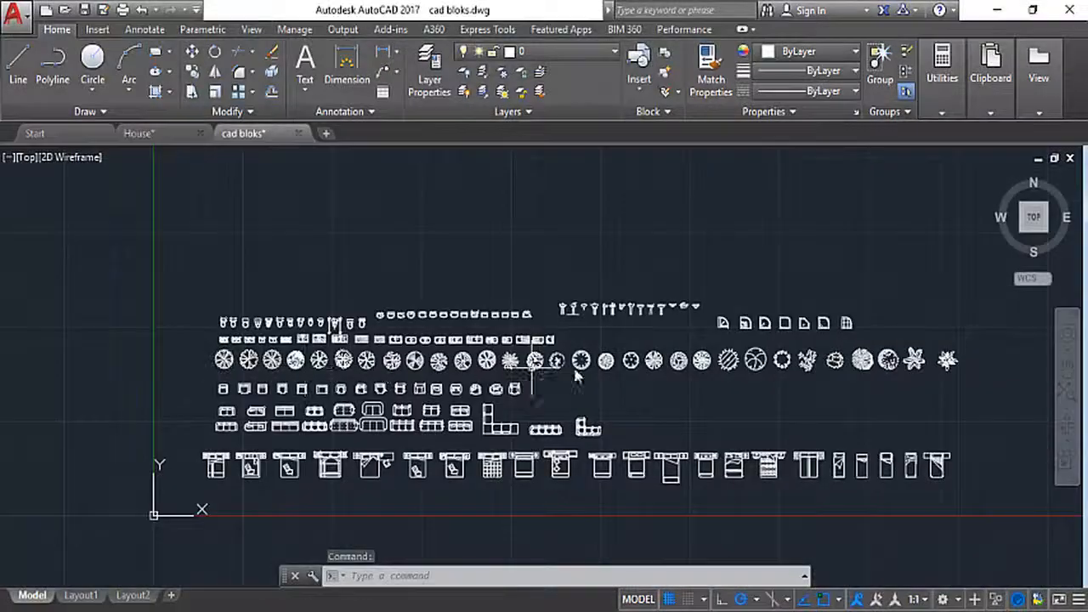
pyautogui.scroll(6, 802, 389)
pyautogui.scroll(-5, 580, 362)
pyautogui.scroll(2, 879, 347)
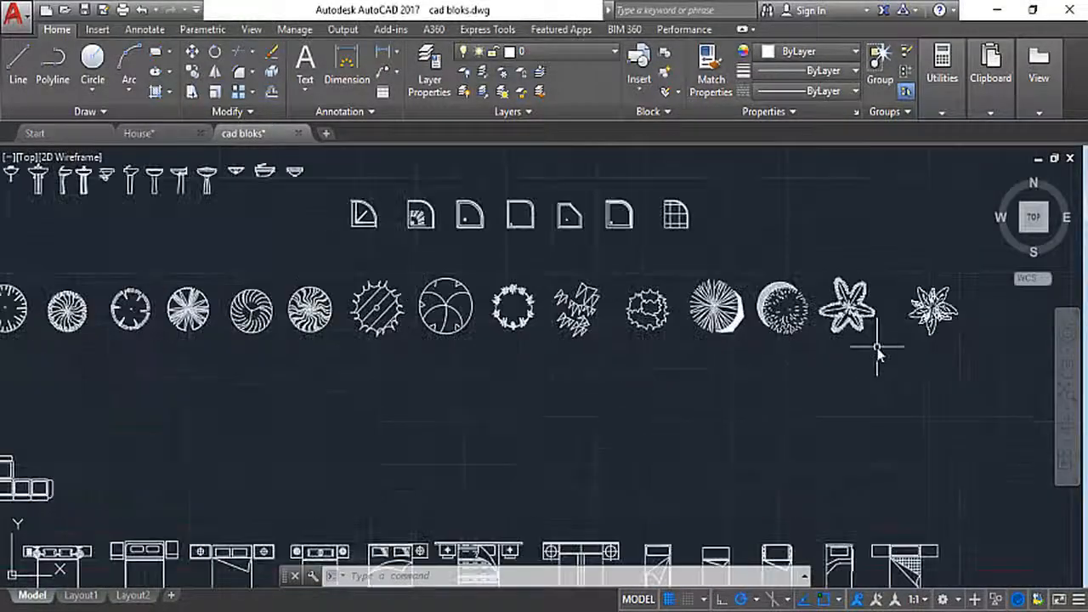
pyautogui.scroll(-3, 864, 362)
pyautogui.scroll(6, 170, 316)
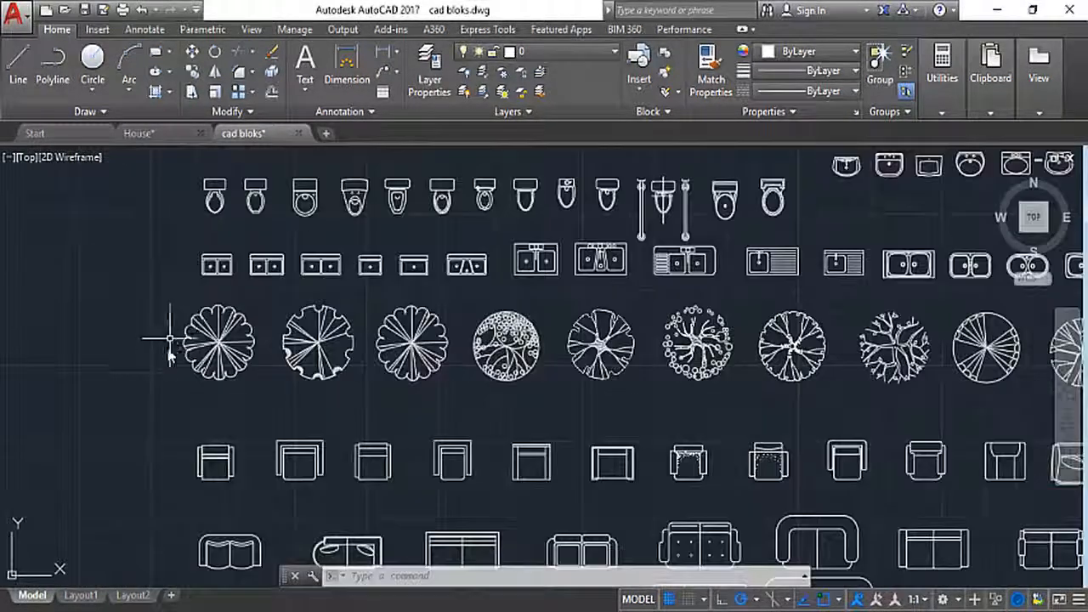
# - Copy the first scalloped tree block of the tree row to the clipboard
pyautogui.scroll(2, 195, 396)
pyautogui.click(229, 395)
pyautogui.click(130, 292)
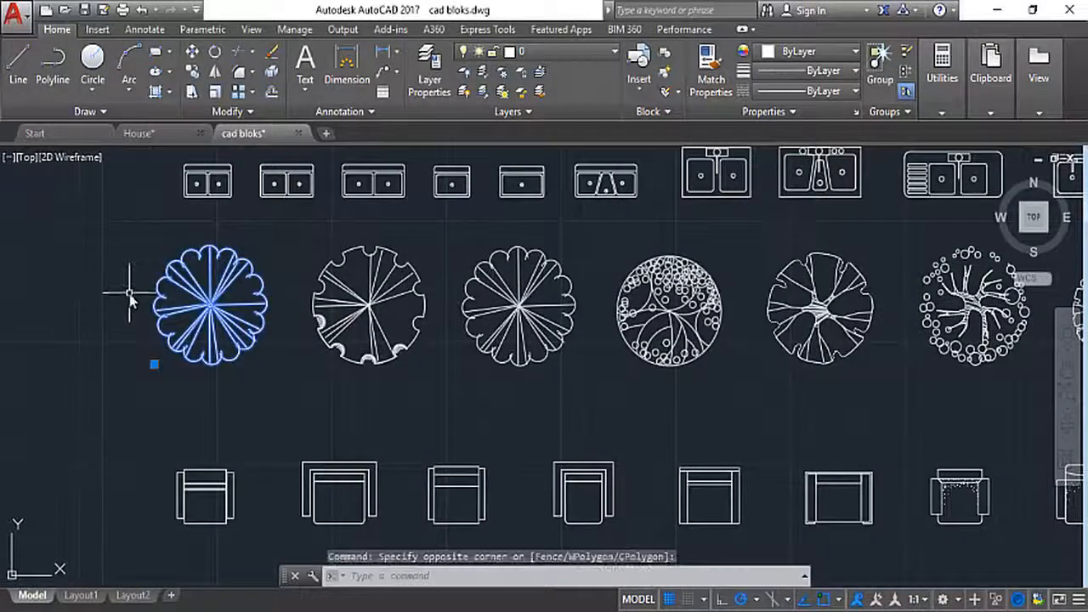
pyautogui.hotkey('ctrl', 'c')
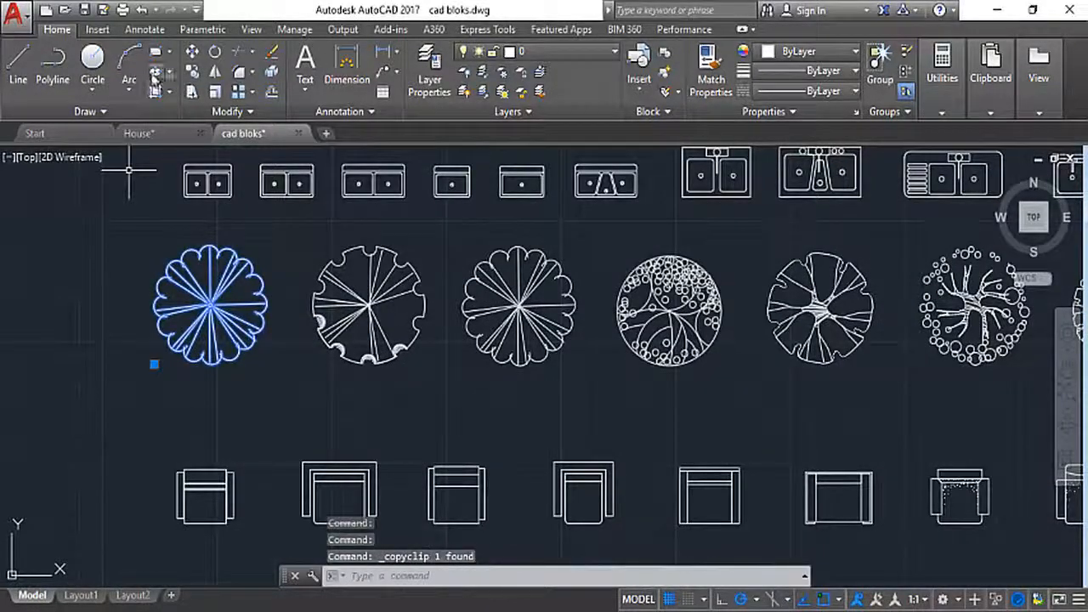
# - Return to the House drawing and paste the tree block in the empty space beside the red boundary
pyautogui.click(160, 133)
pyautogui.scroll(2, 610, 380)
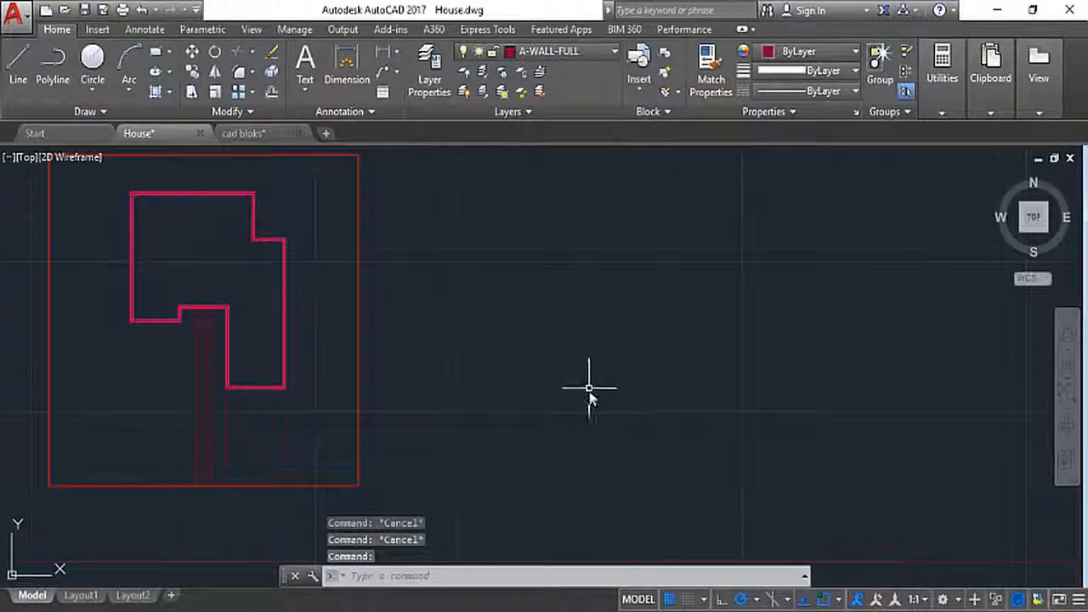
pyautogui.hotkey('ctrl', 'v')
pyautogui.click(482, 399)
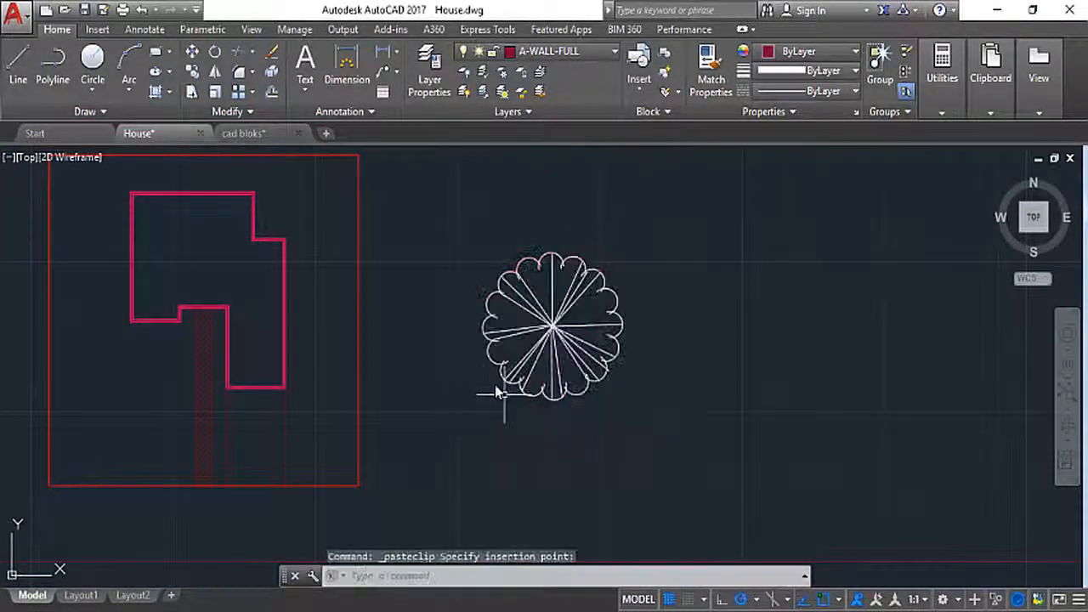
# - Scale the pasted tree block down to about a third of its size, using its width between opposite scallops as the reference length
pyautogui.click(627, 415)
pyautogui.click(582, 332)
pyautogui.write('scal')
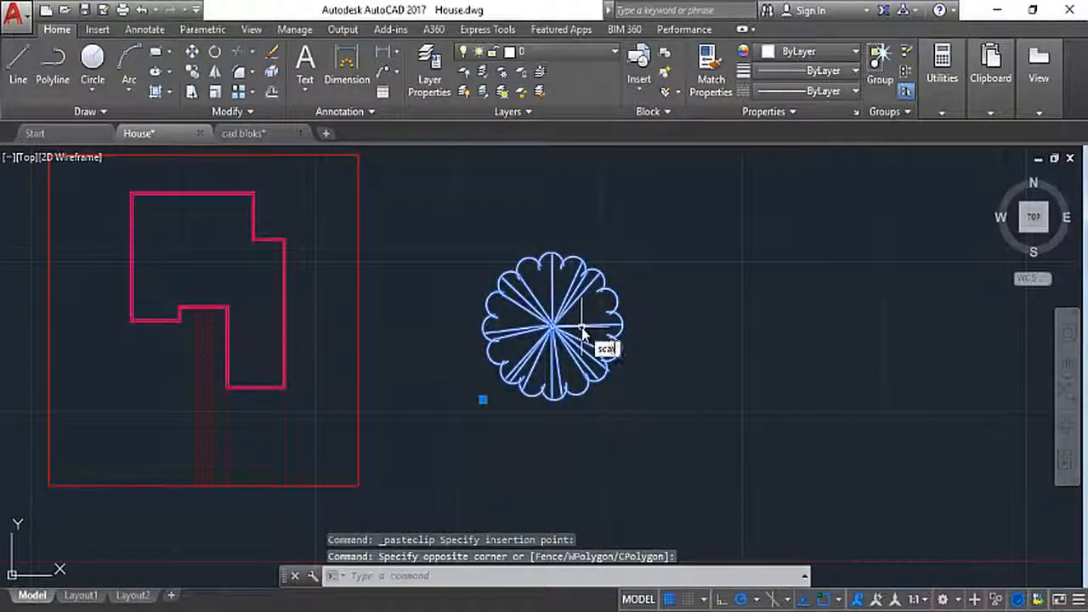
pyautogui.write('e')
pyautogui.press('Return')
pyautogui.scroll(4, 572, 329)
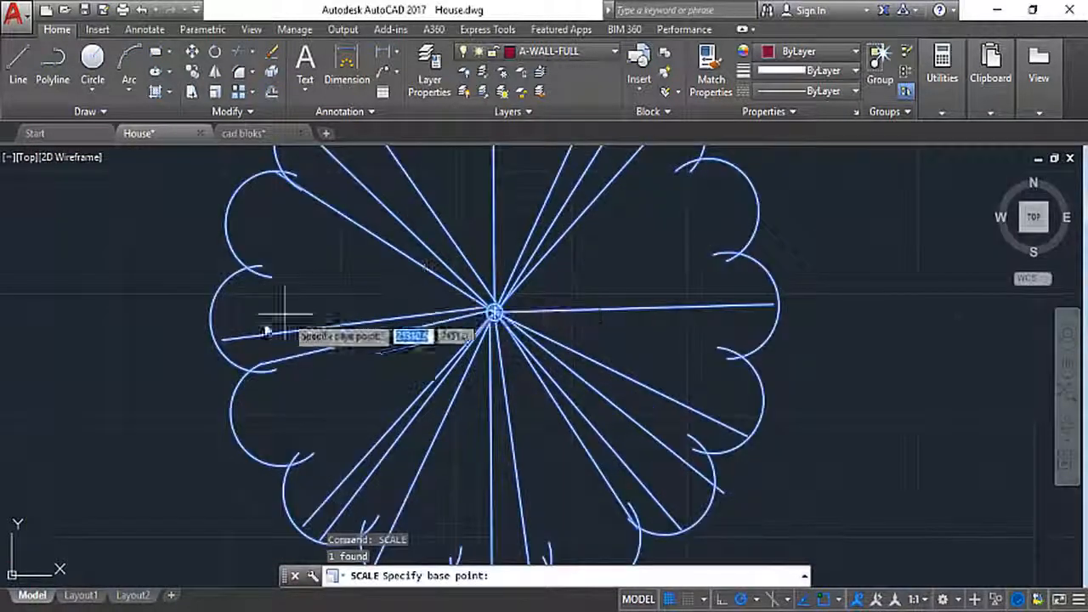
pyautogui.click(261, 268)
pyautogui.write('r')
pyautogui.press('Return')
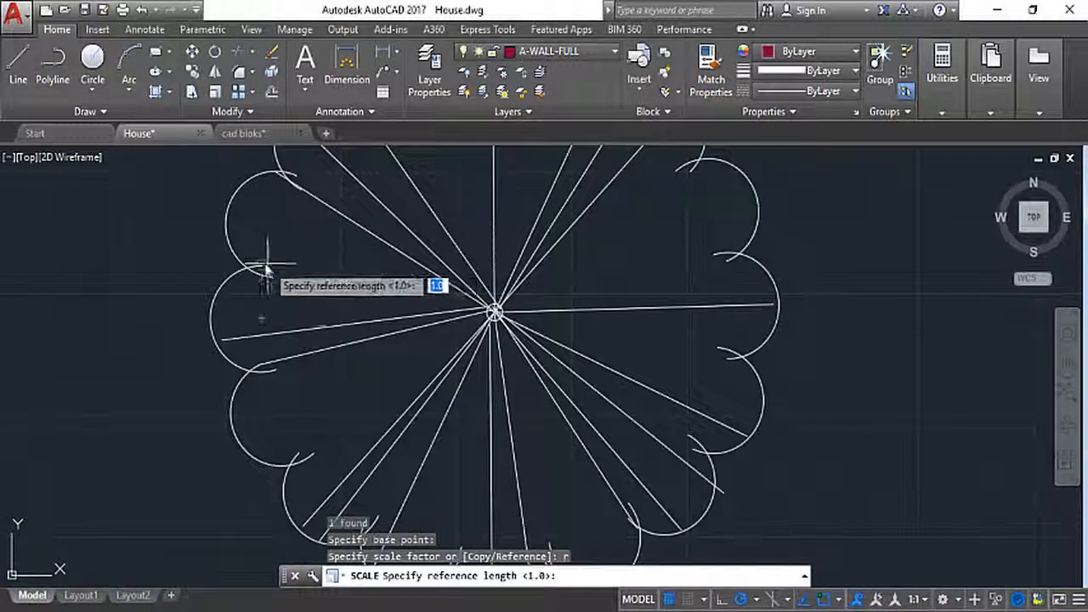
pyautogui.click(261, 266)
pyautogui.click(715, 255)
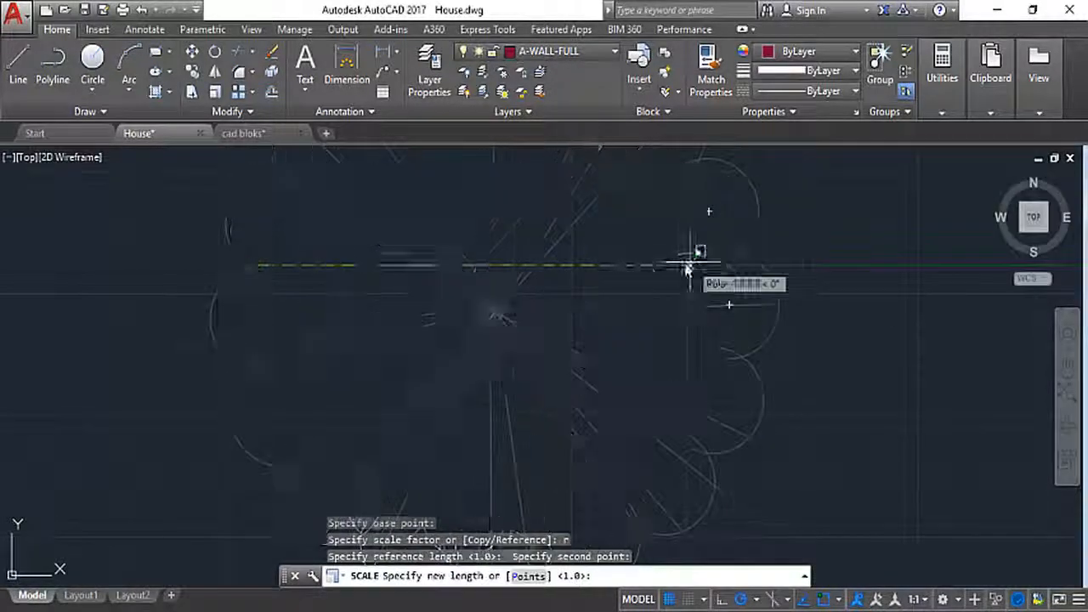
pyautogui.scroll(-3, 398, 277)
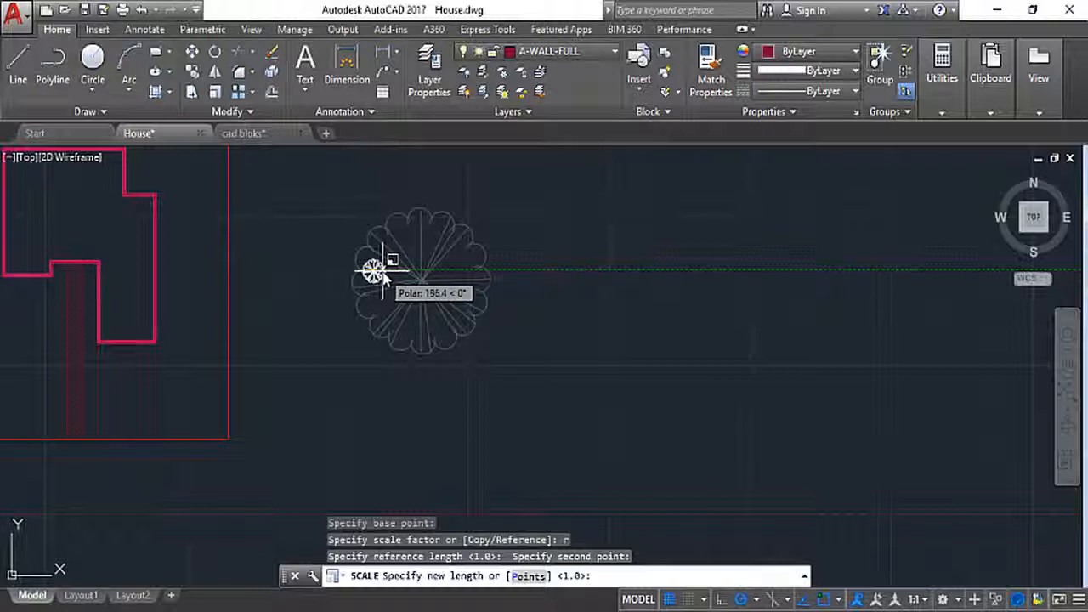
pyautogui.click(385, 271)
# - Copy the tree from its center to the red boundary's upper-left corner, below that along the left edge, and to the upper-right corner
pyautogui.click(355, 242)
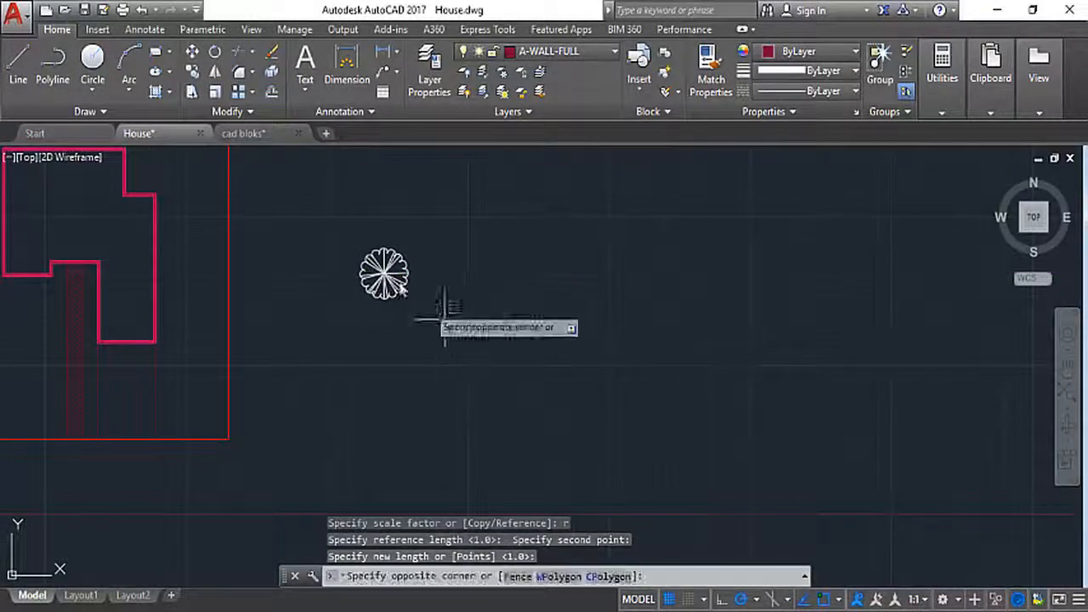
pyautogui.click(445, 319)
pyautogui.write('co')
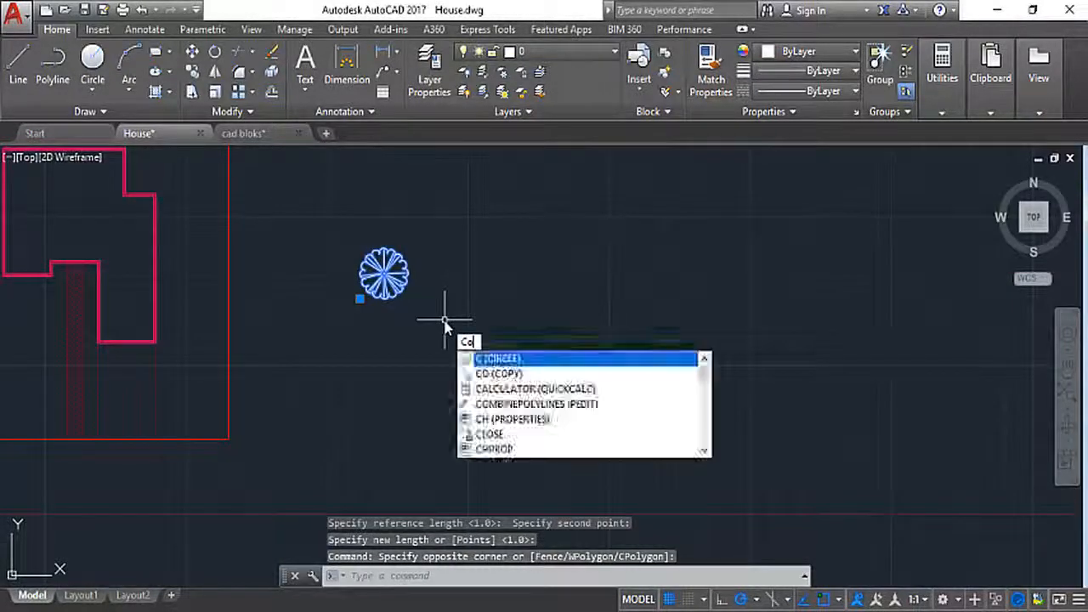
pyautogui.press('Return')
pyautogui.click(385, 274)
pyautogui.scroll(-4, 442, 293)
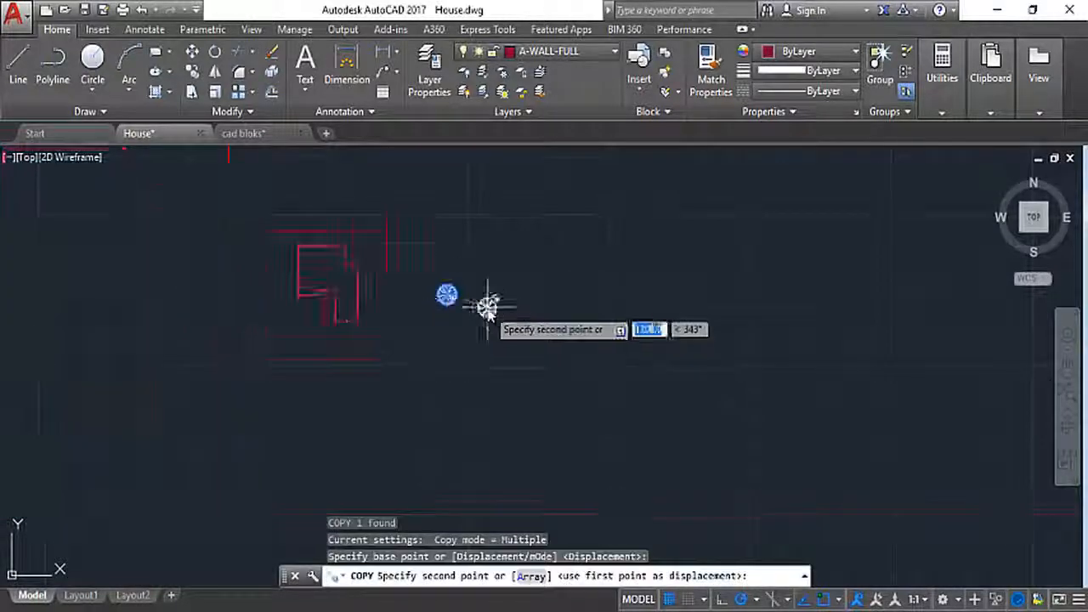
pyautogui.scroll(5, 286, 292)
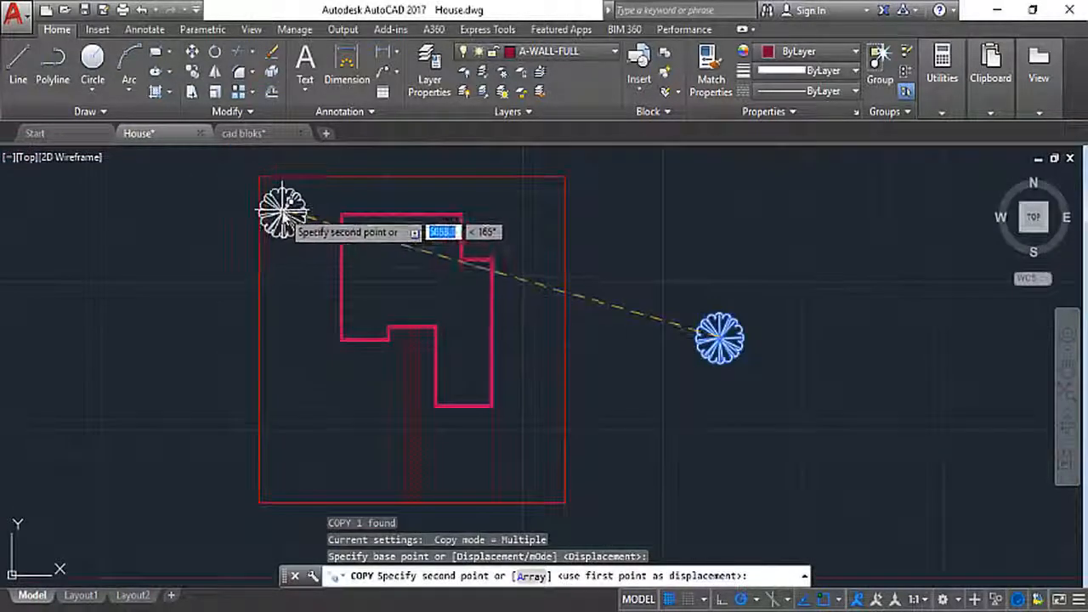
pyautogui.click(283, 208)
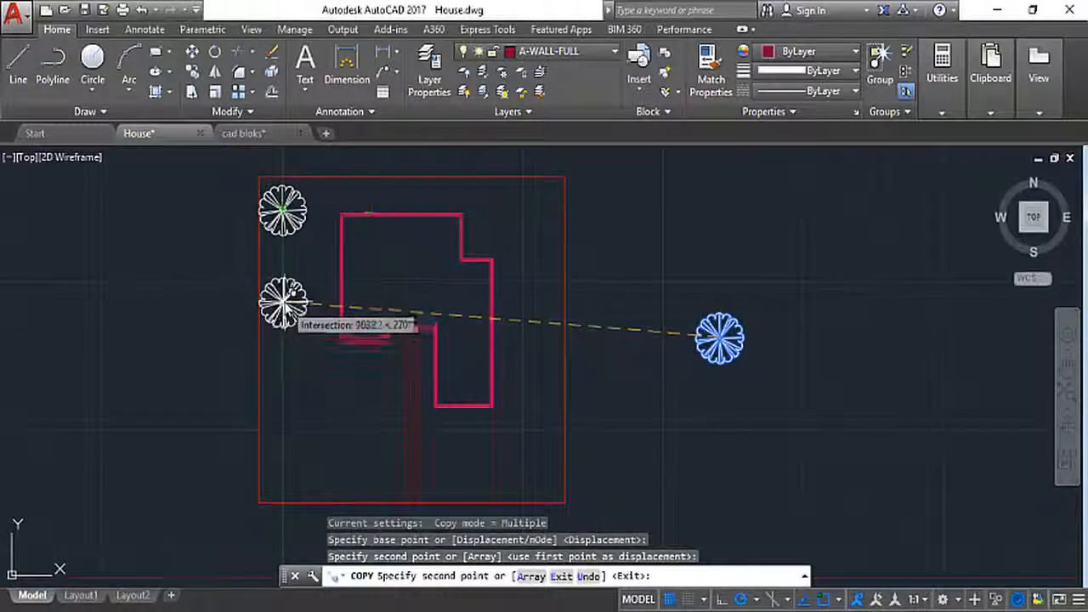
pyautogui.click(285, 296)
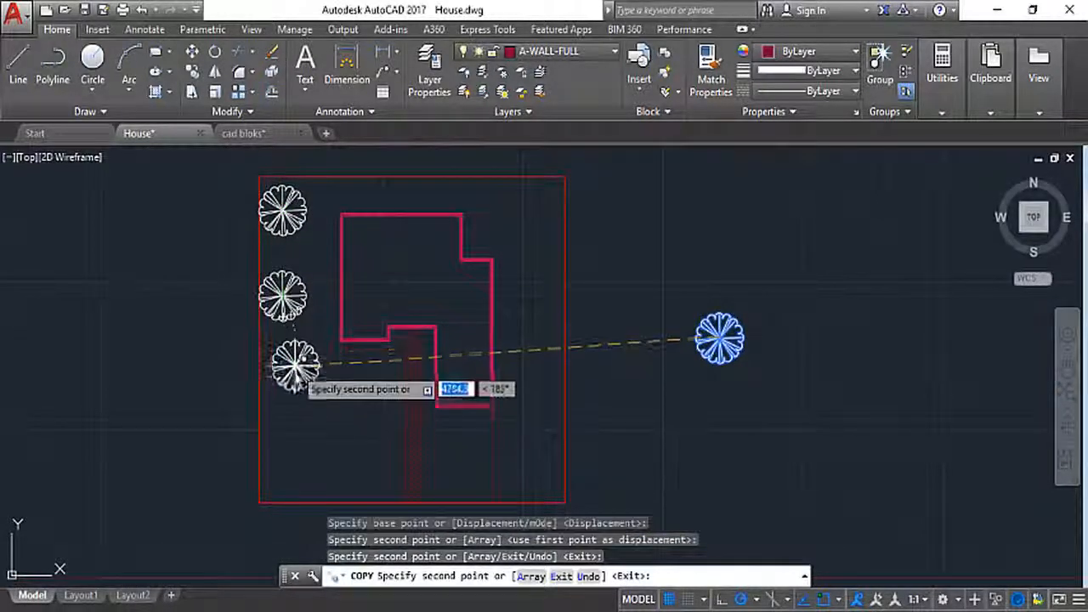
pyautogui.click(532, 211)
pyautogui.press('Escape')
# - Delete the original tree block standing outside the red boundary
pyautogui.click(782, 389)
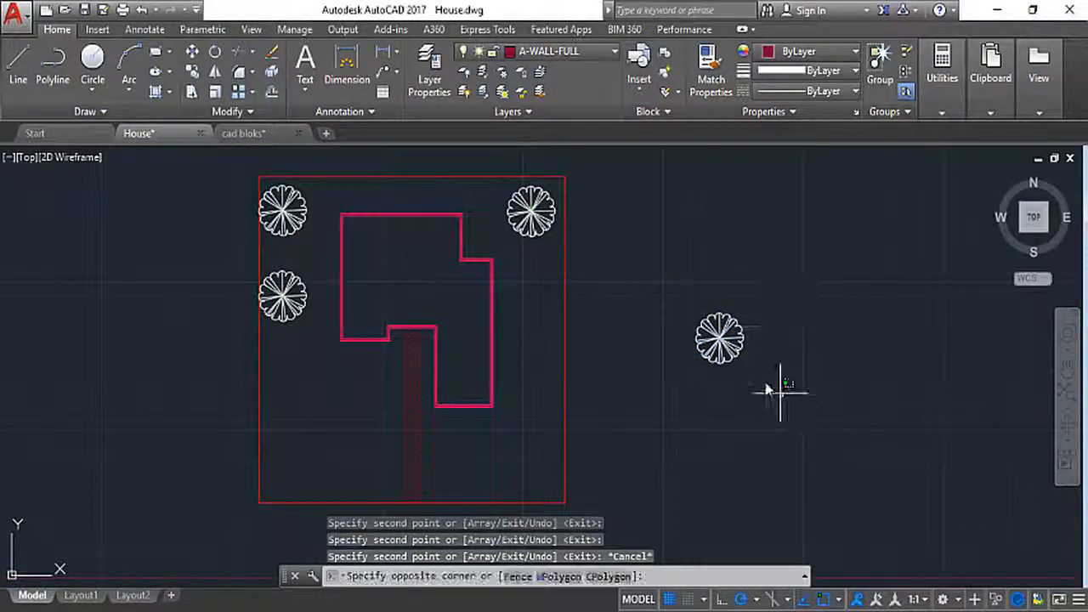
pyautogui.click(712, 333)
pyautogui.press('Delete')
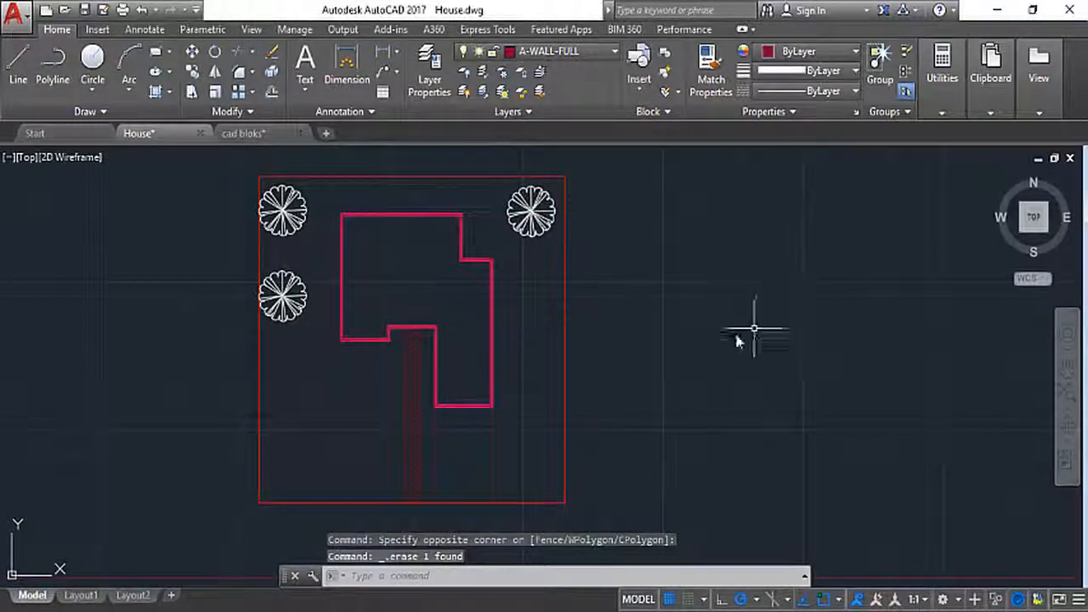